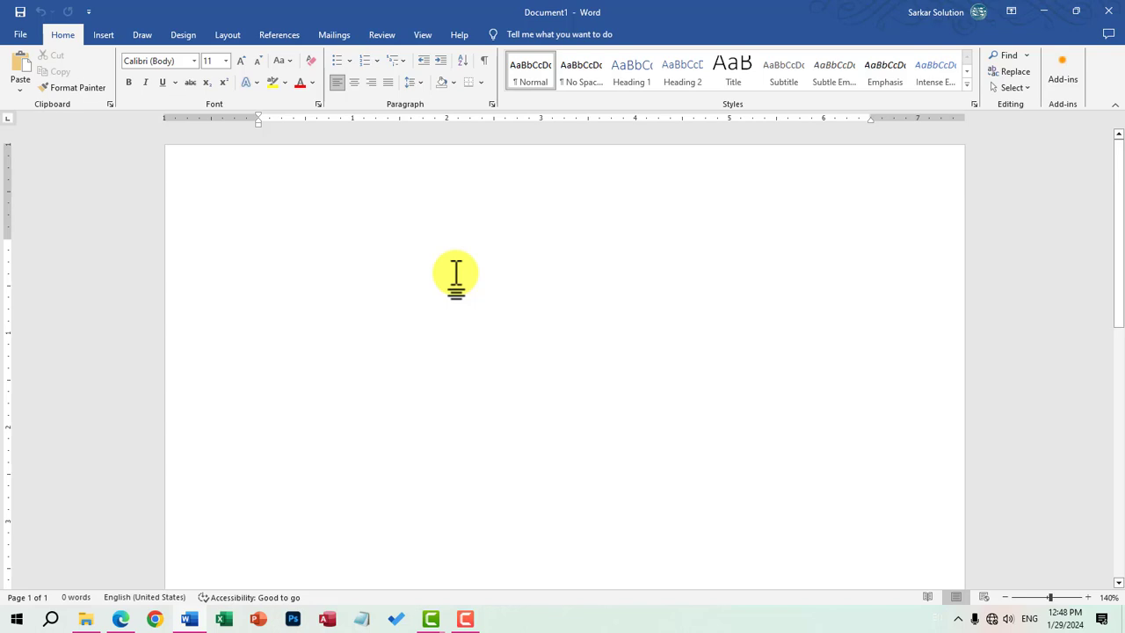
Fill the blank document with sample paragraphs generated by =rand()
type("=rand()")
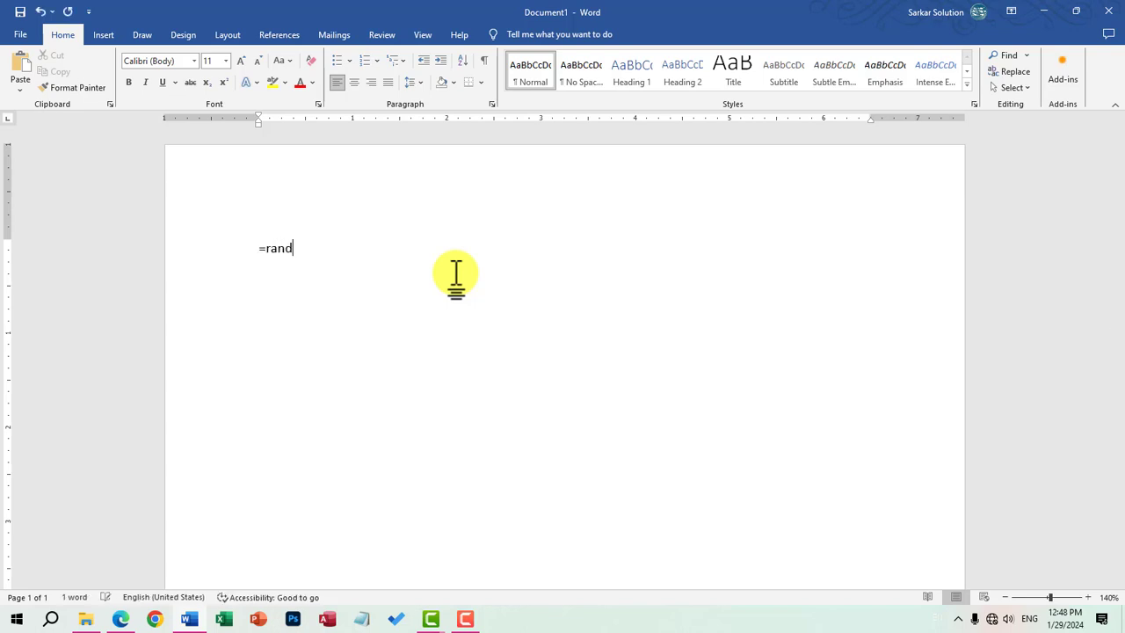
key("Return")
left_click(442, 284)
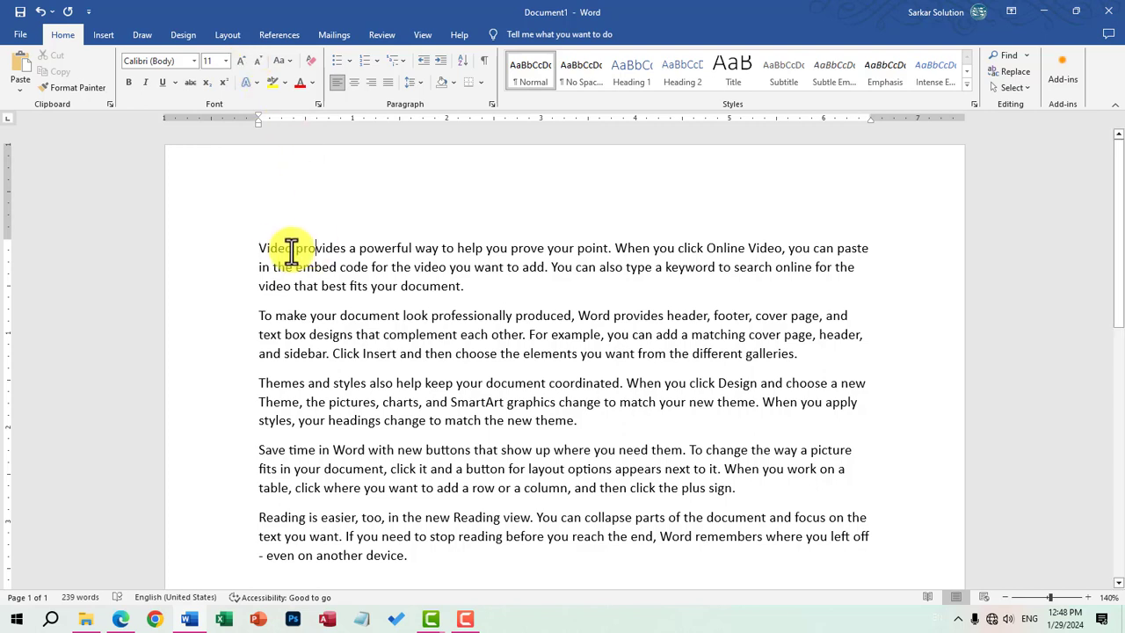
Add a new line reading "Cursor" above the first paragraph
left_click_drag(256, 246, 478, 281)
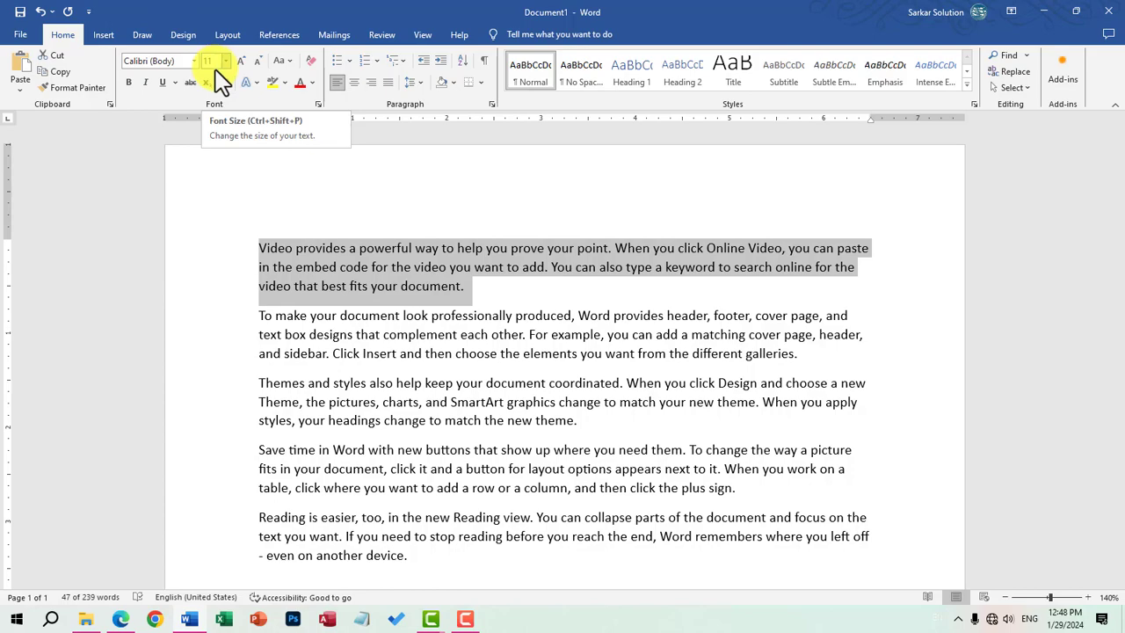
left_click(262, 251)
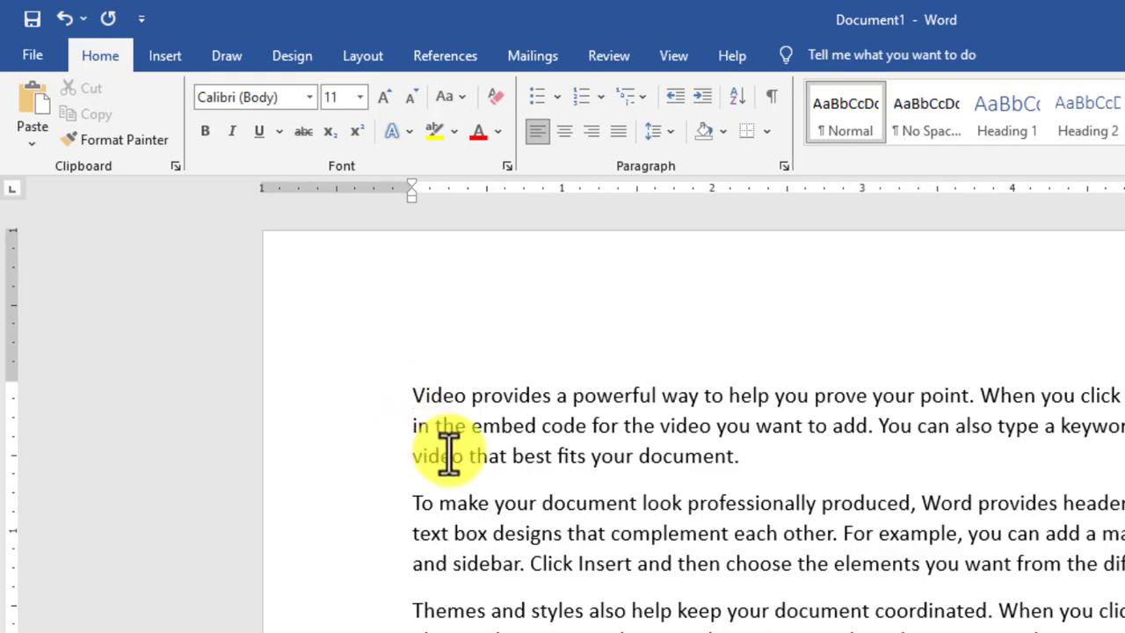
key("Return")
type("Curso")
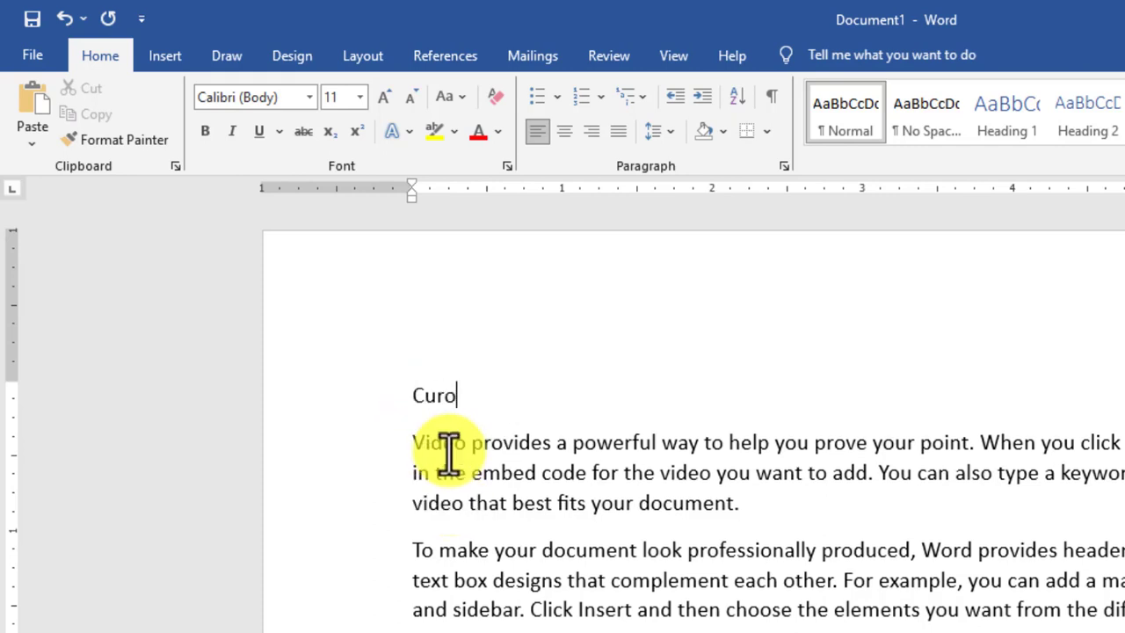
key("BackSpace")
key("BackSpace")
type("rsor")
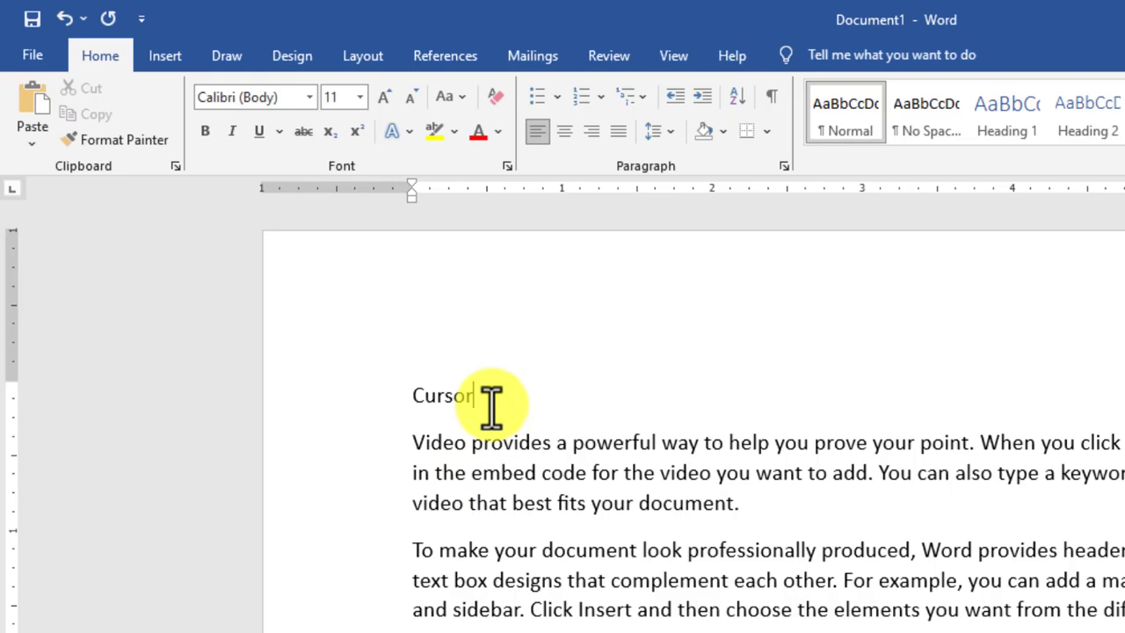
left_click(751, 507)
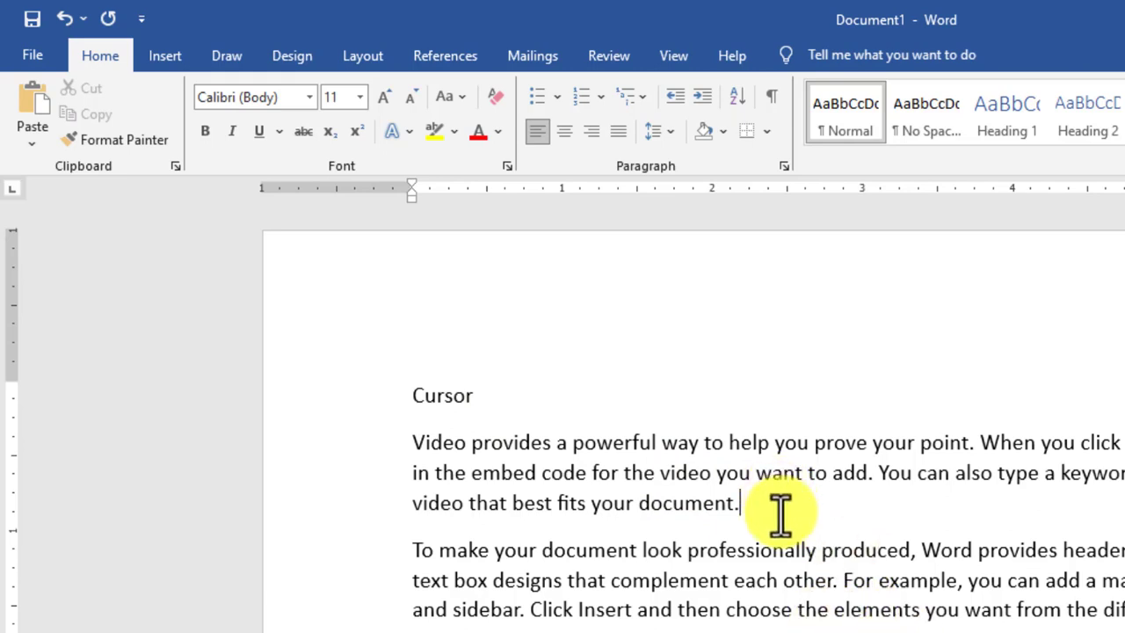
left_click(534, 390)
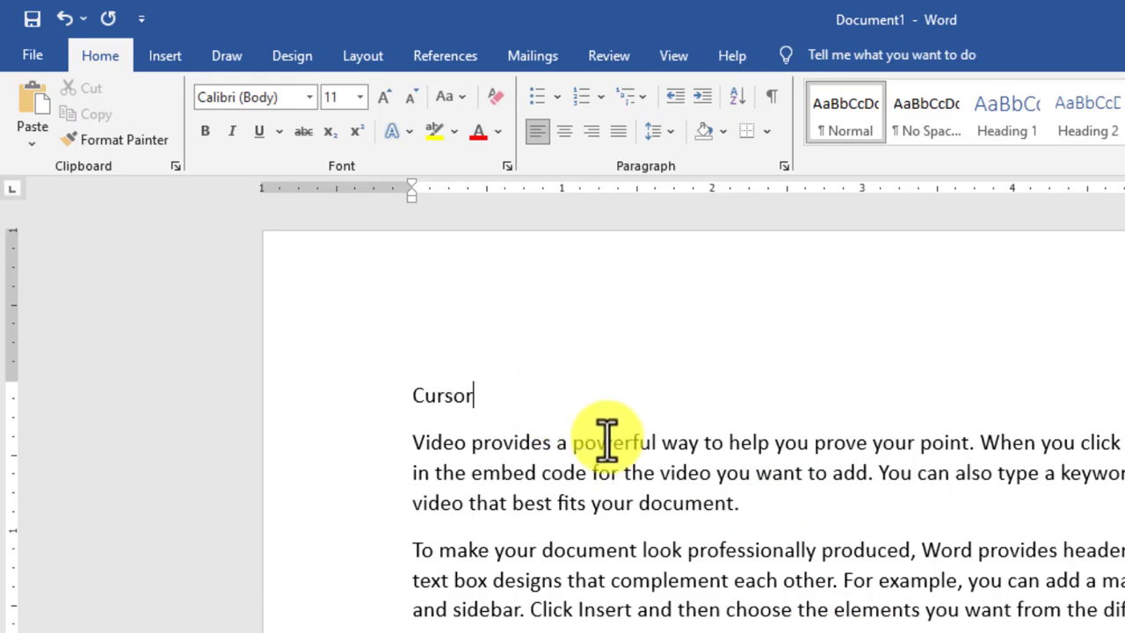
left_click(756, 497)
left_click(557, 393)
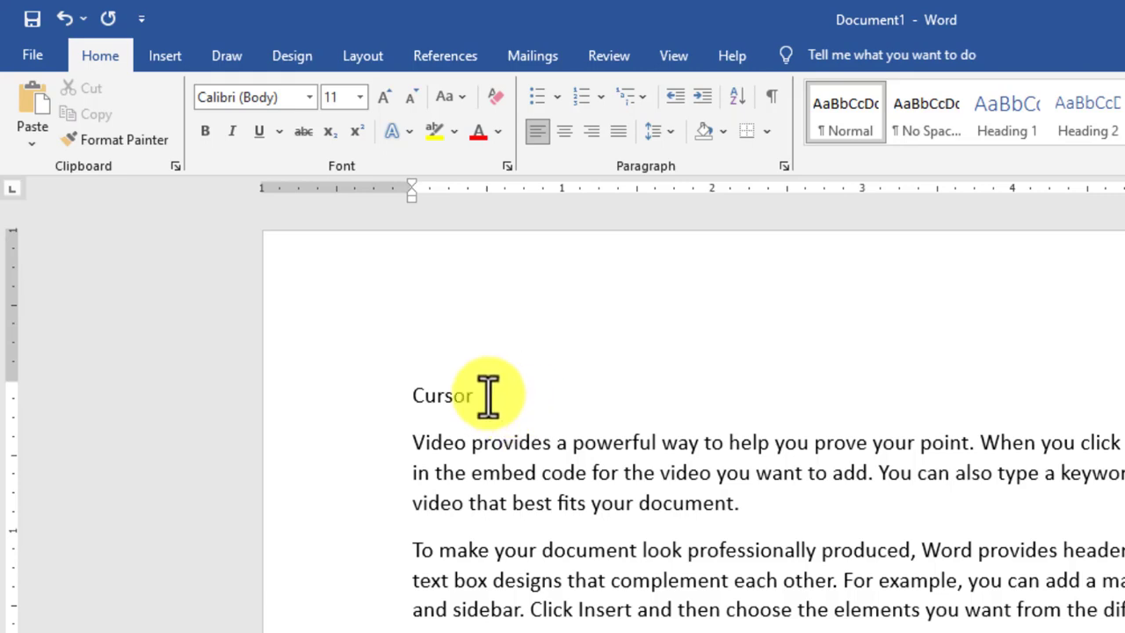
left_click_drag(465, 395, 404, 396)
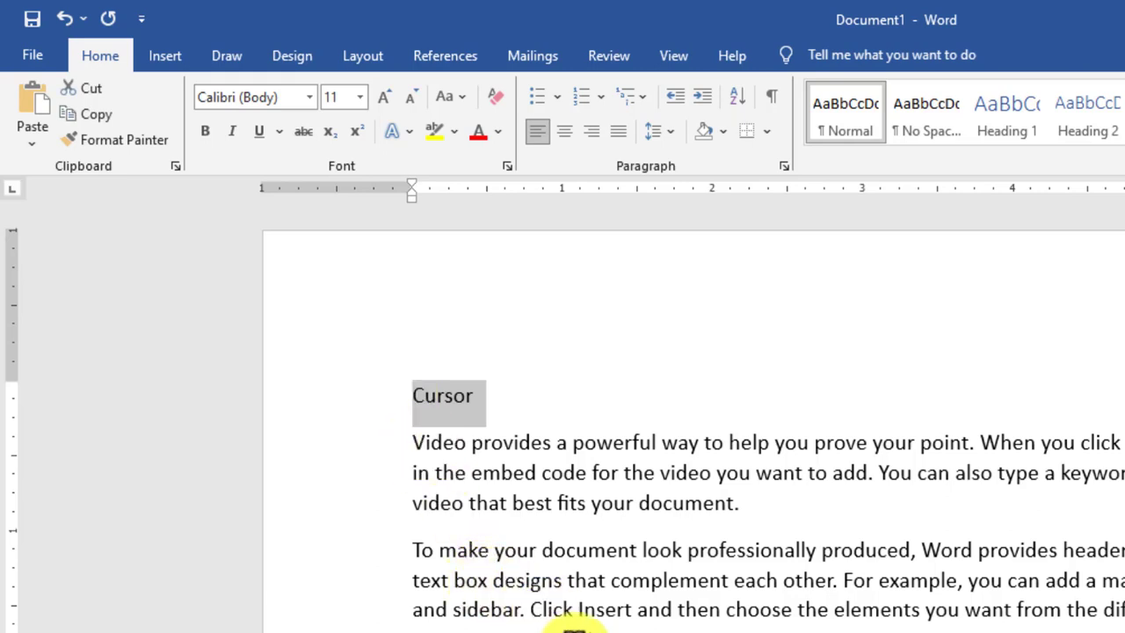
left_click(573, 629)
left_click_drag(407, 452, 779, 502)
left_click(880, 610)
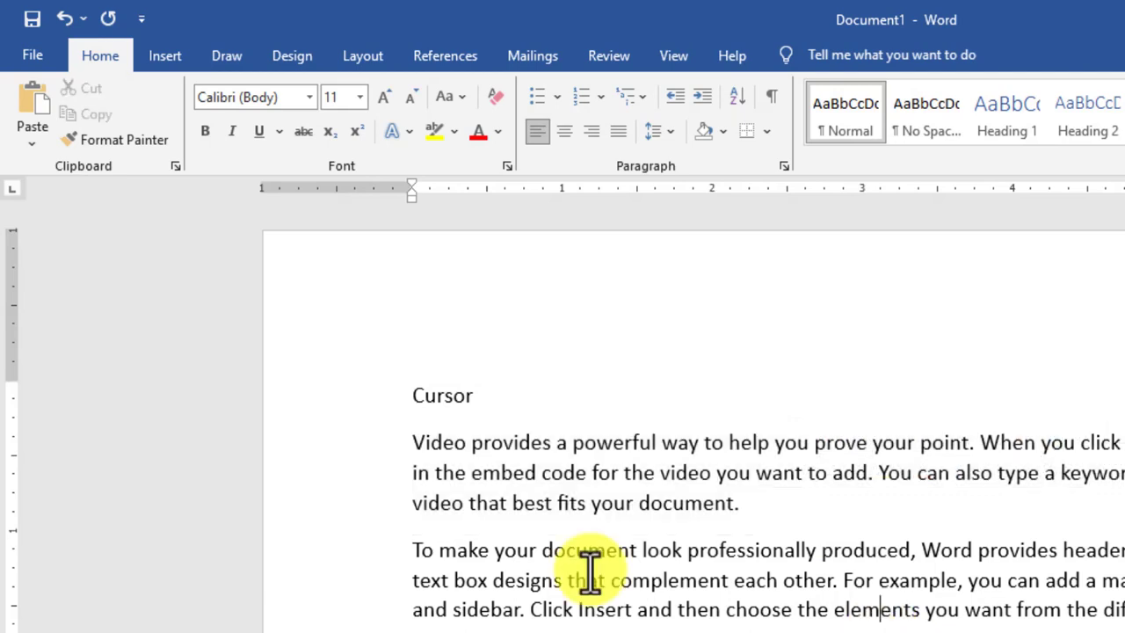
Select the whole first paragraph below the "Cursor" line and enlarge its font size stepwise to 18
left_click(412, 442)
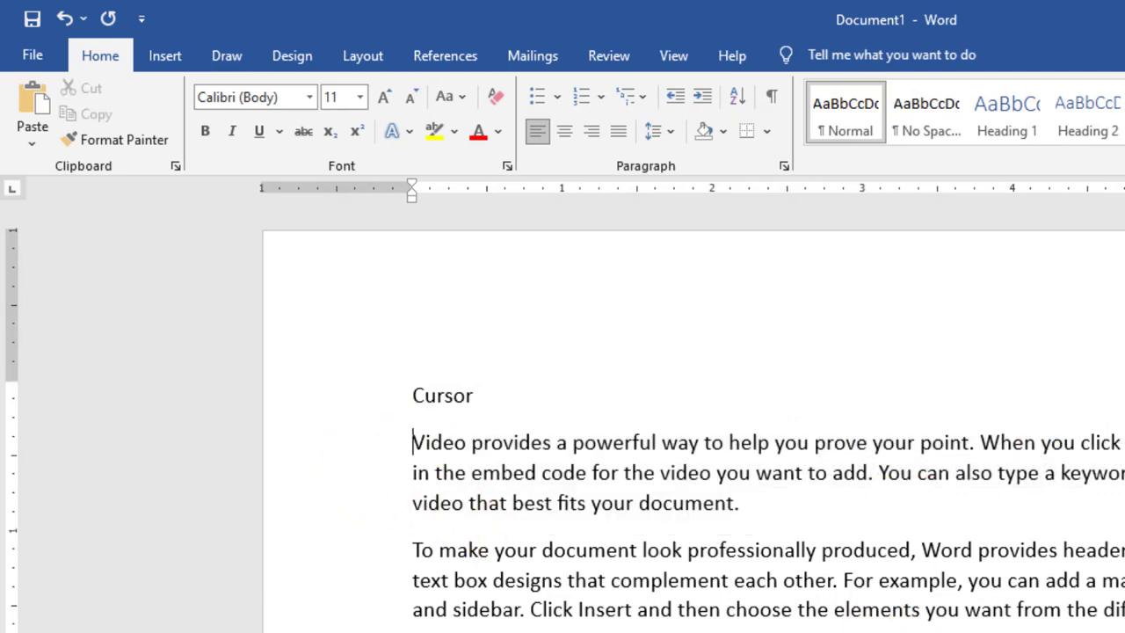
left_click_drag(411, 442, 753, 519)
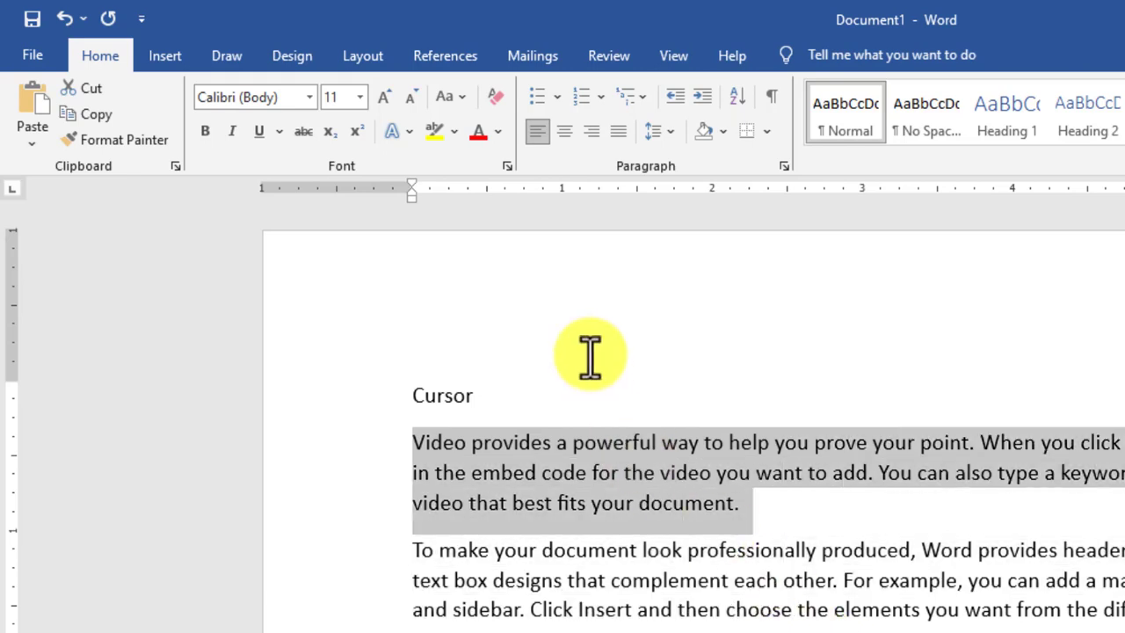
left_click(424, 427)
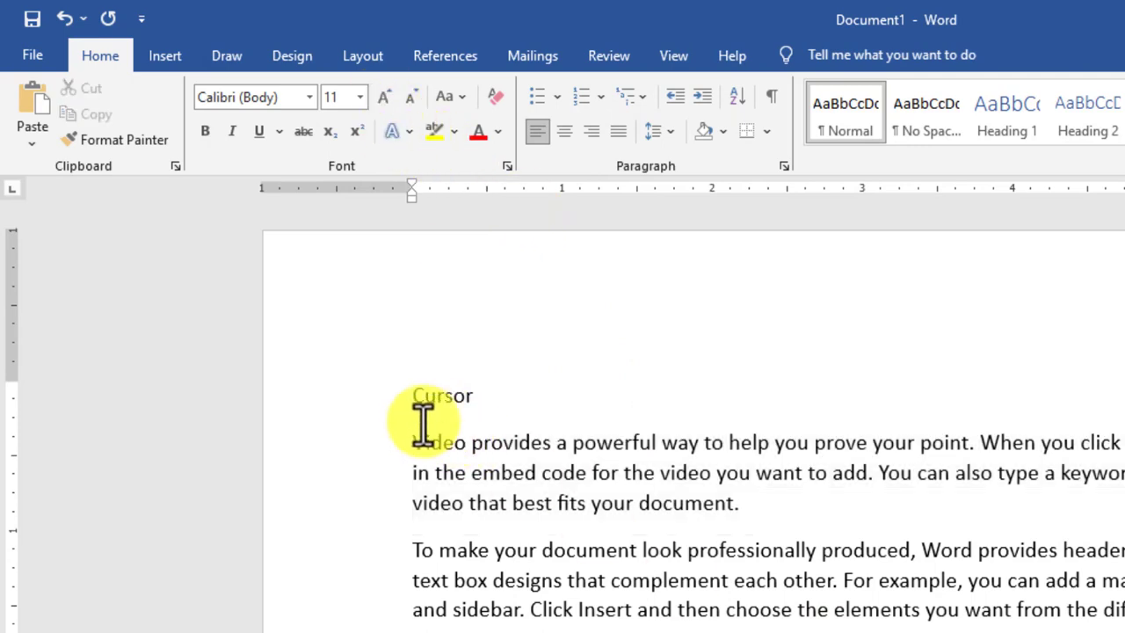
left_click_drag(441, 446, 774, 508)
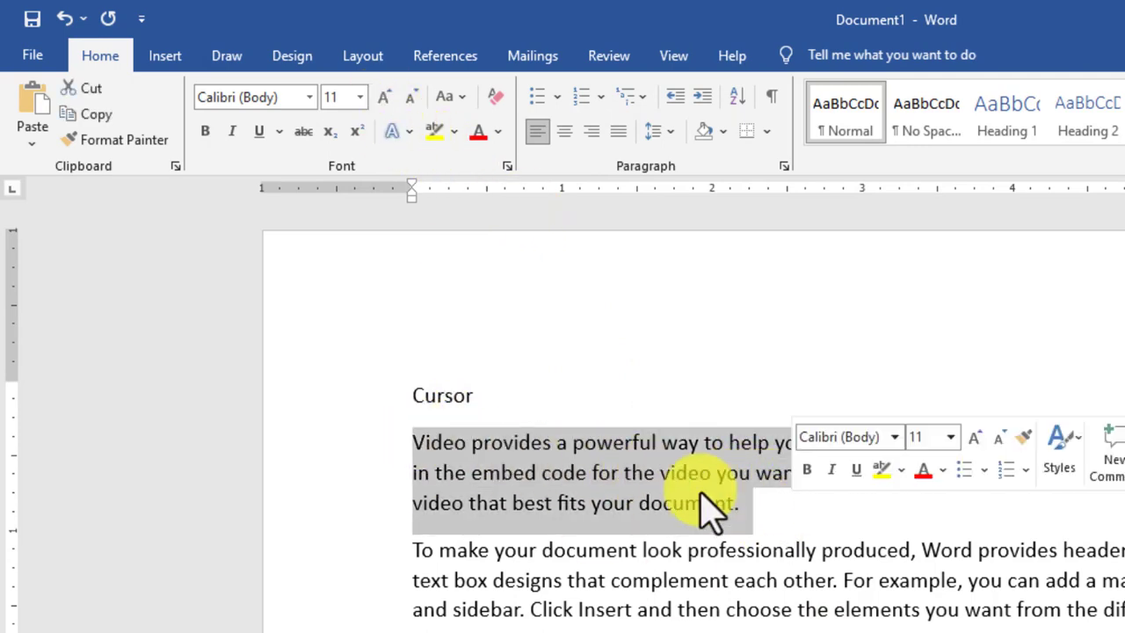
left_click(384, 96)
left_click(384, 96)
left_click(384, 96)
left_click(384, 96)
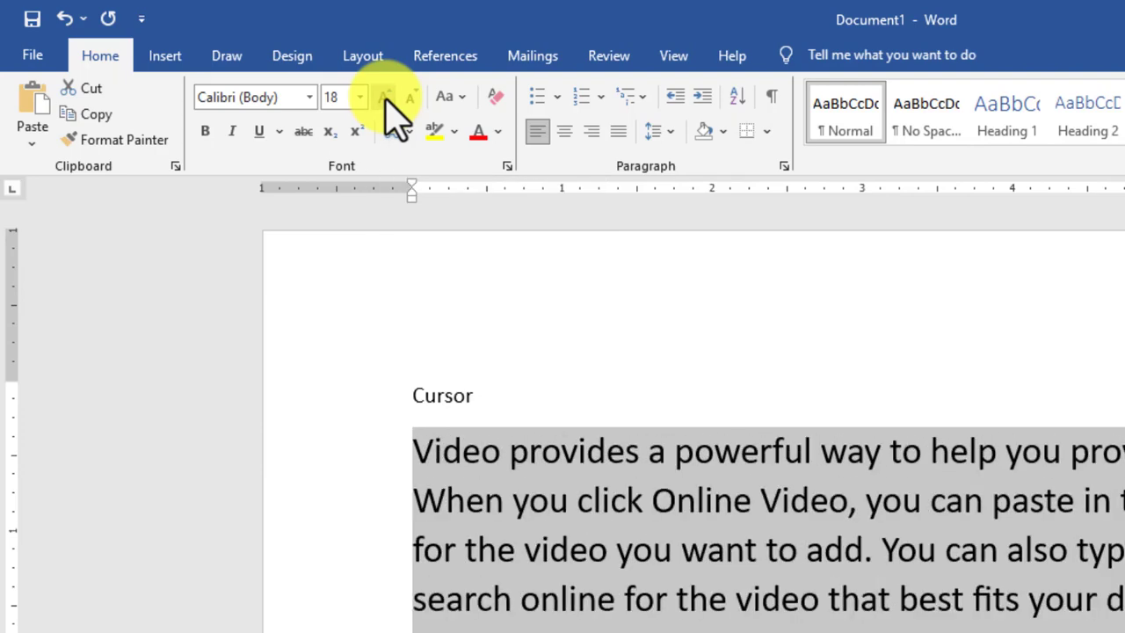
Shrink the selected paragraph's font size stepwise to 11
left_click(412, 99)
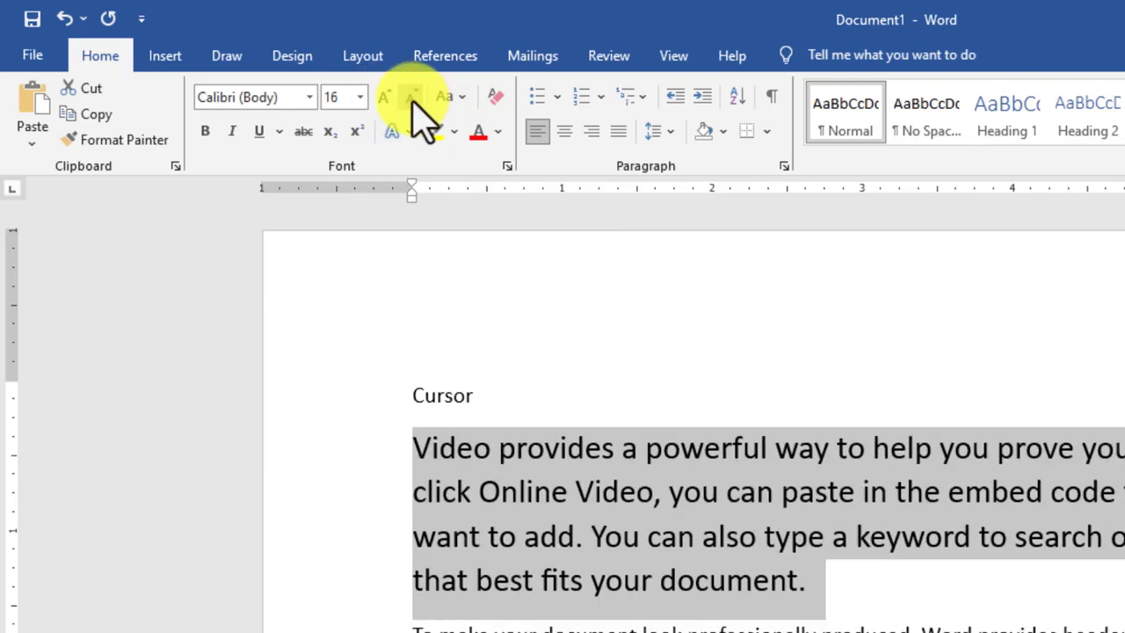
left_click(411, 98)
left_click(412, 99)
left_click(411, 98)
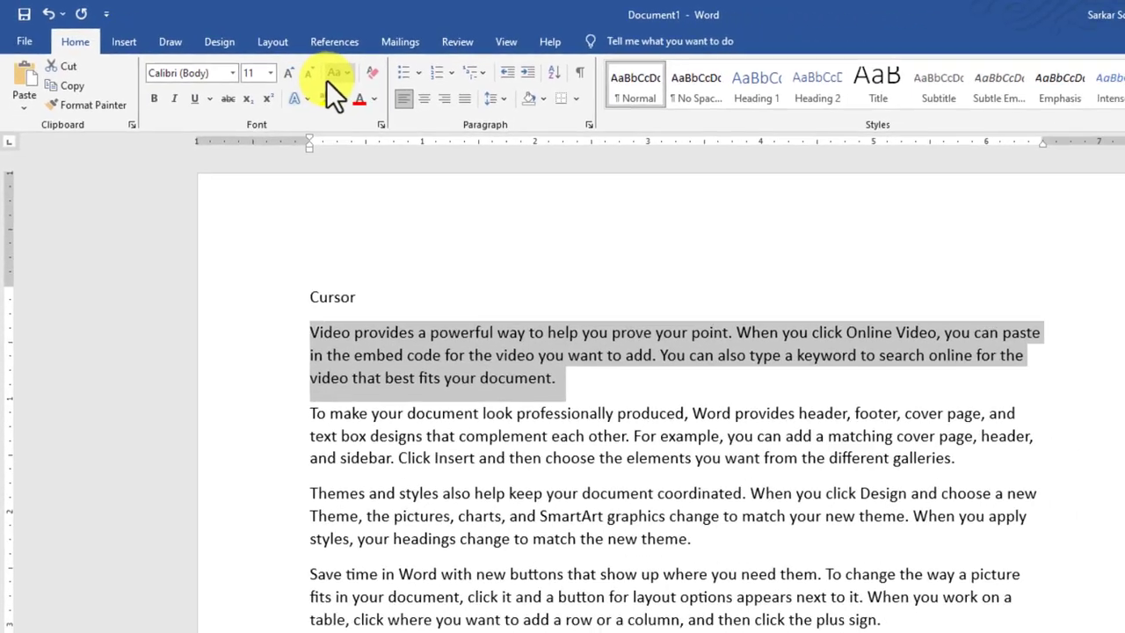
Grow the selected paragraph's font size stepwise back to 18
left_click(287, 73)
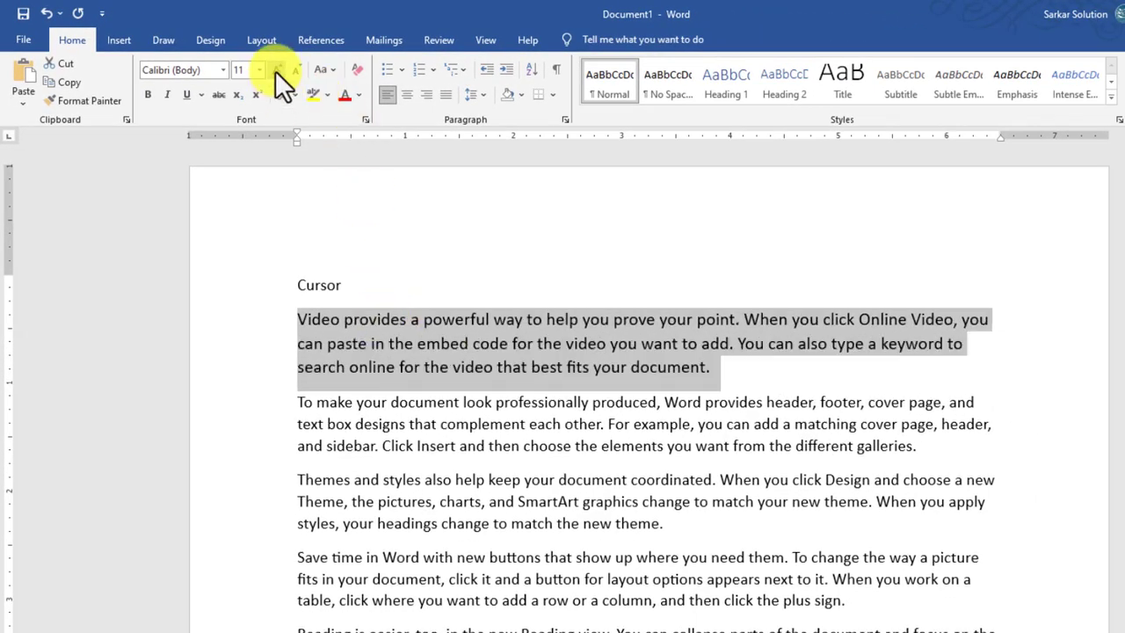
left_click(287, 73)
left_click(287, 73)
left_click(277, 70)
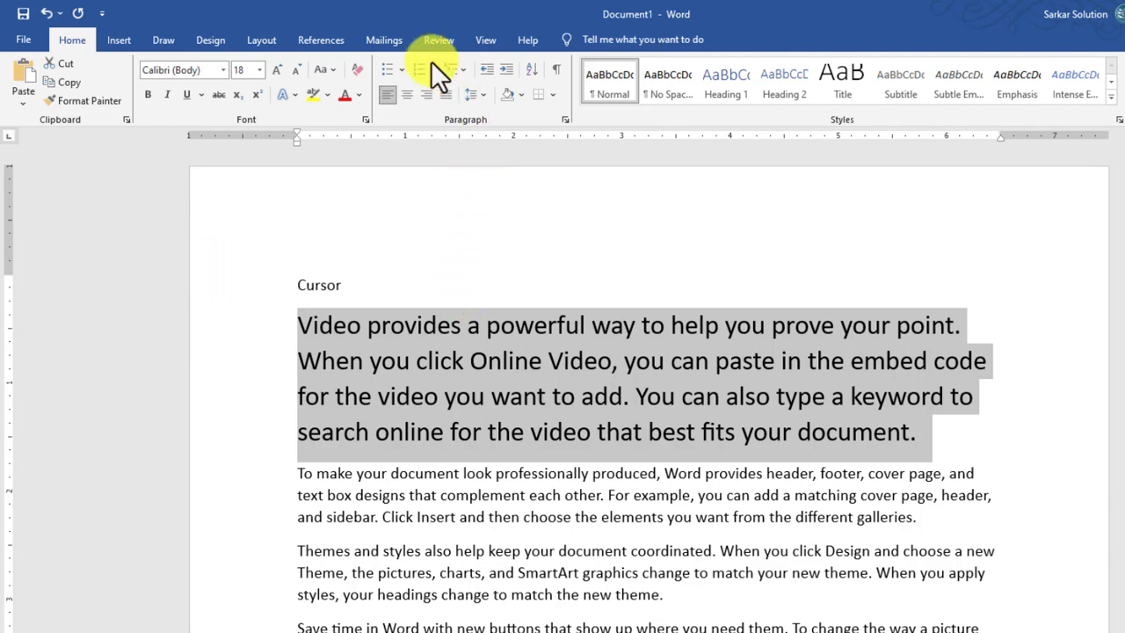
Change the selected paragraph's case to lowercase and then to UPPERCASE
left_click(325, 69)
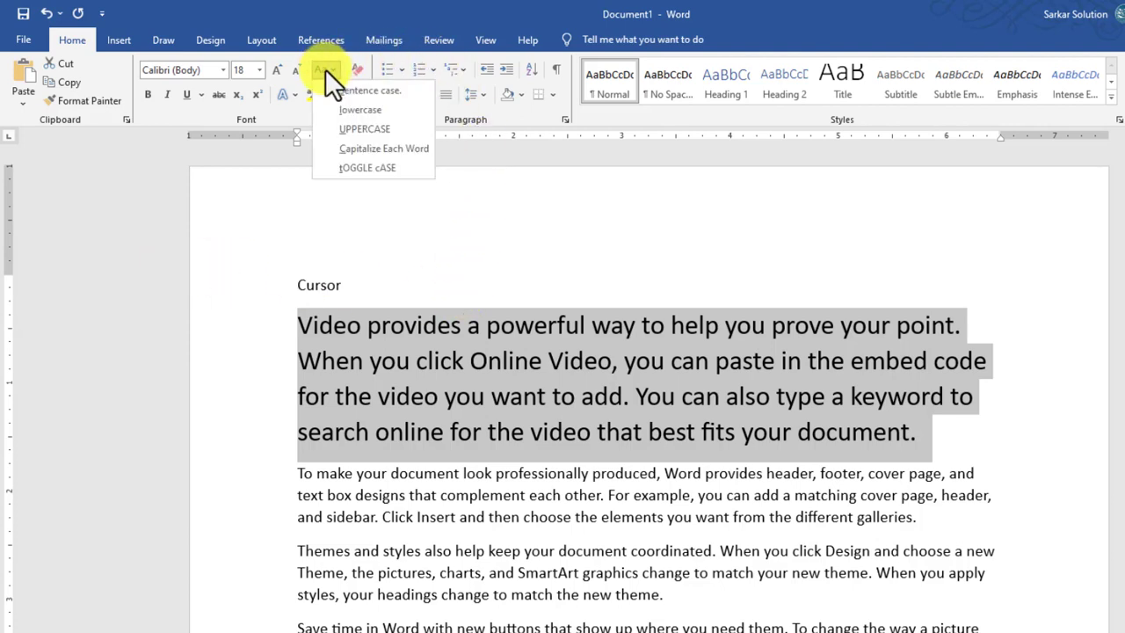
left_click(360, 111)
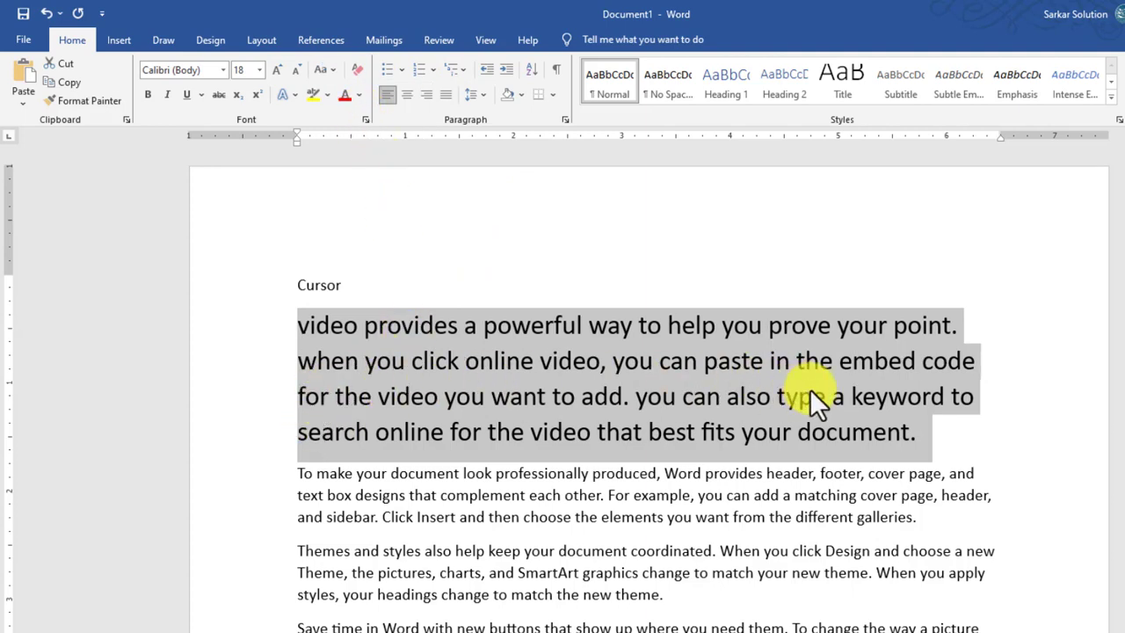
left_click(330, 69)
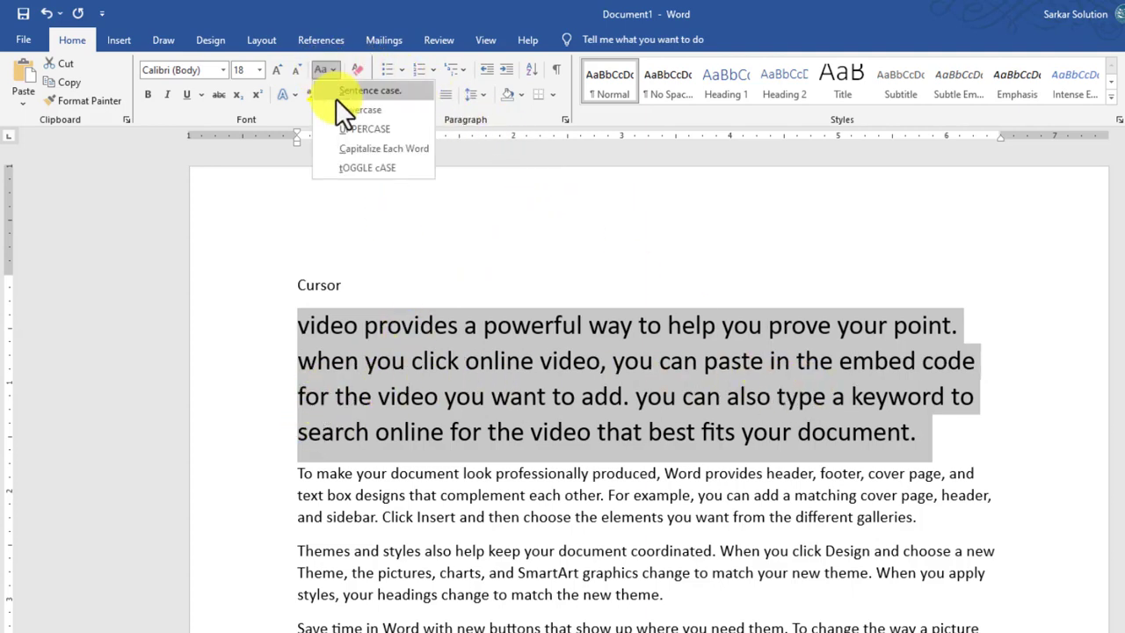
left_click(355, 132)
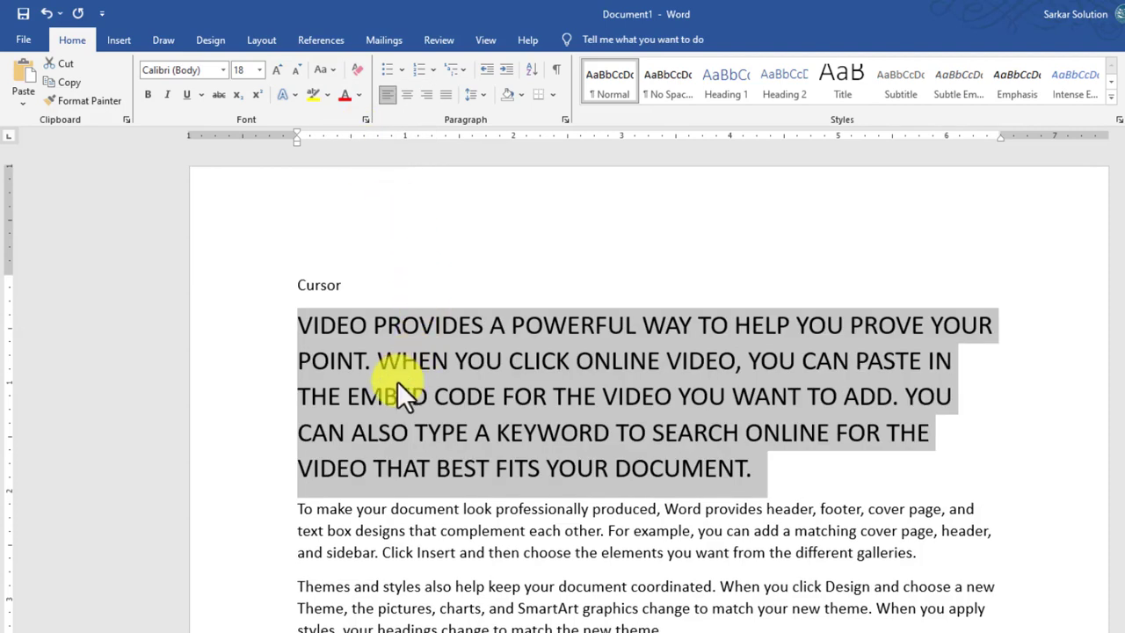
Apply Capitalize Each Word to the selected paragraph, followed by tOGGLE cASE
left_click(330, 69)
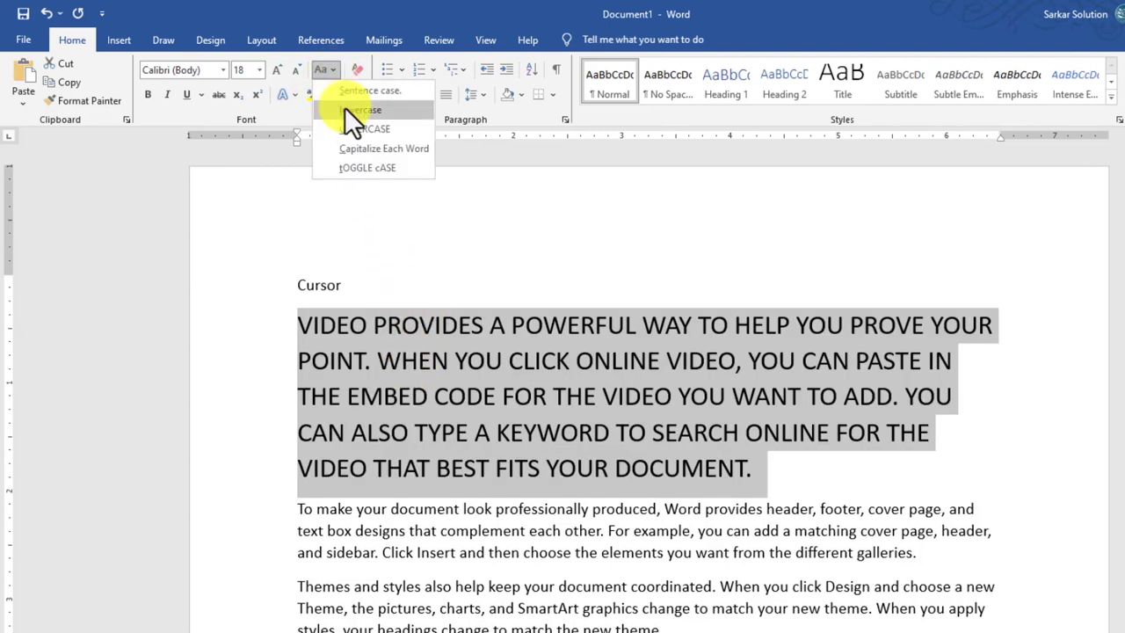
left_click(363, 152)
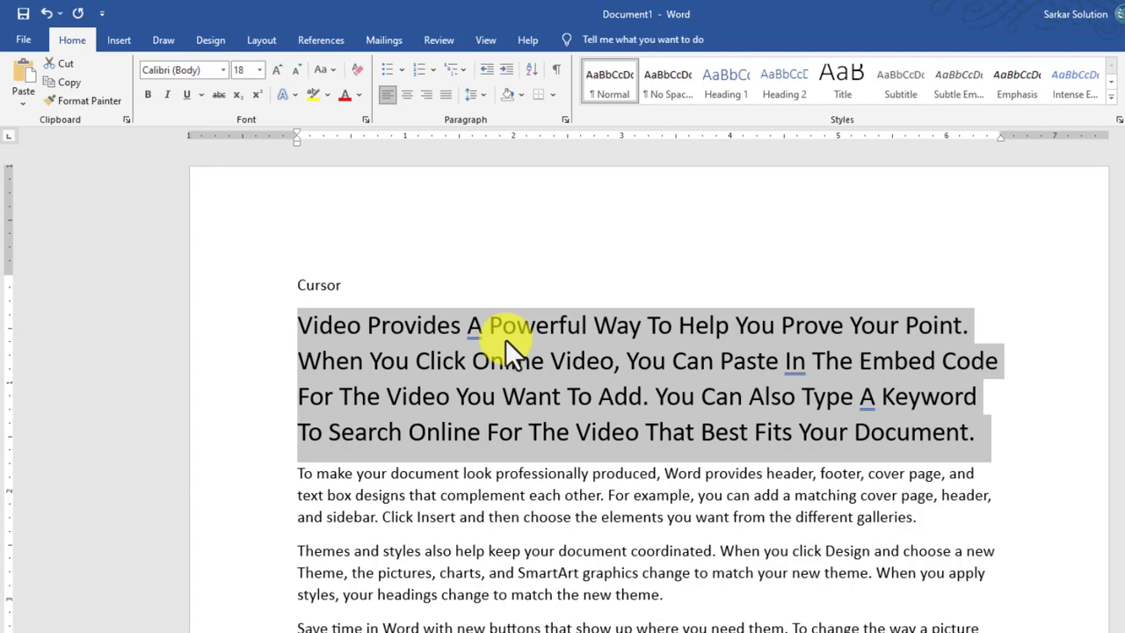
left_click(324, 70)
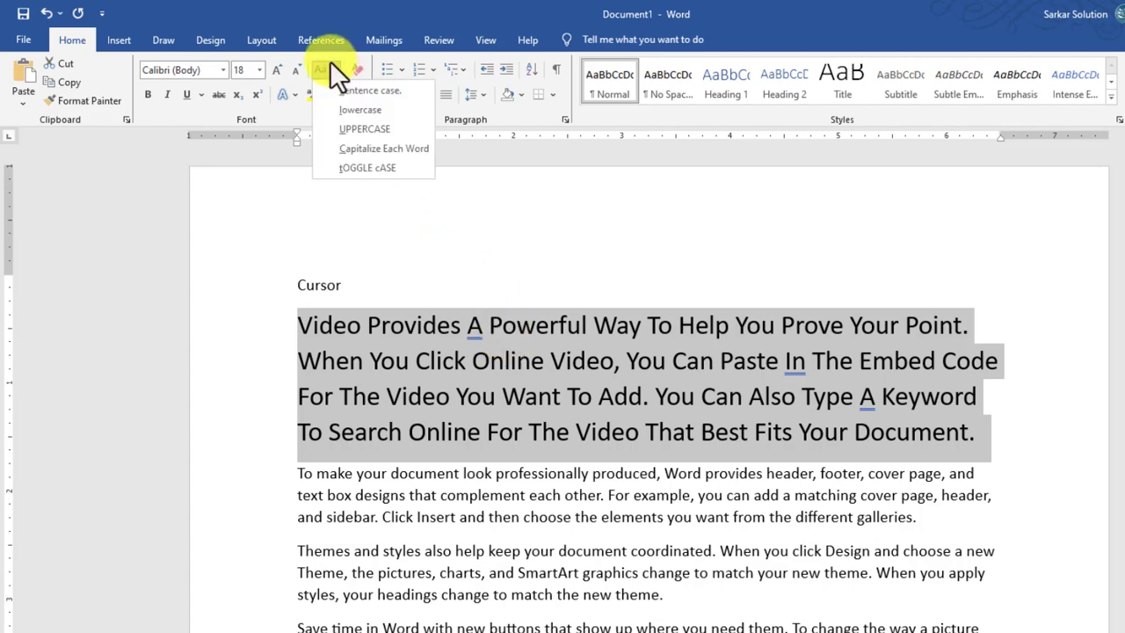
left_click(361, 169)
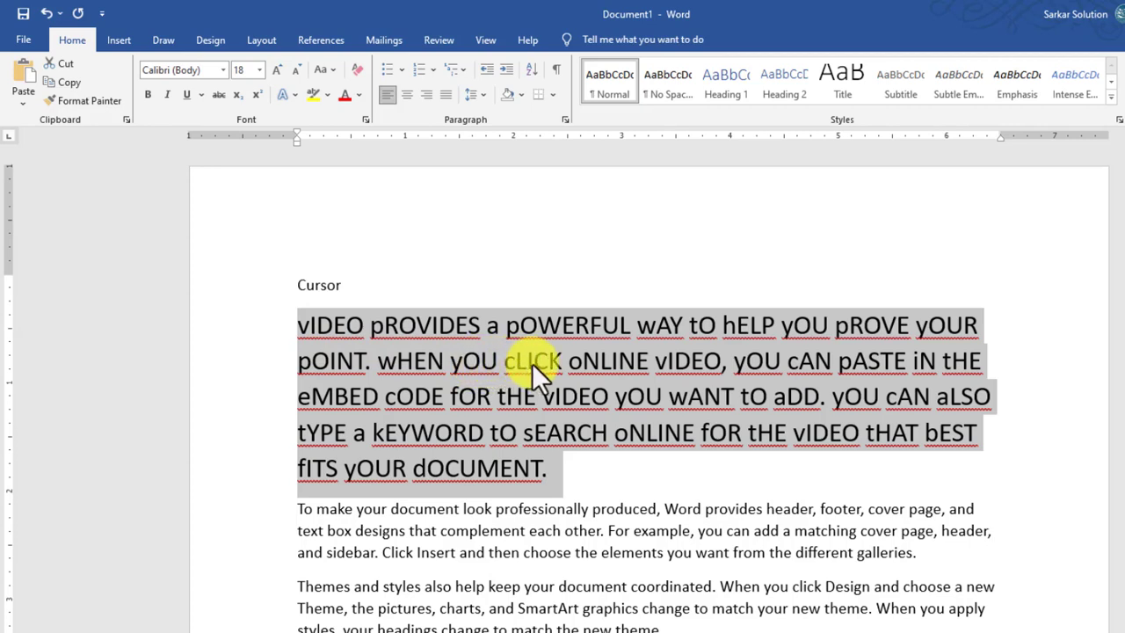
Convert the selected paragraph to Sentence case
left_click(330, 69)
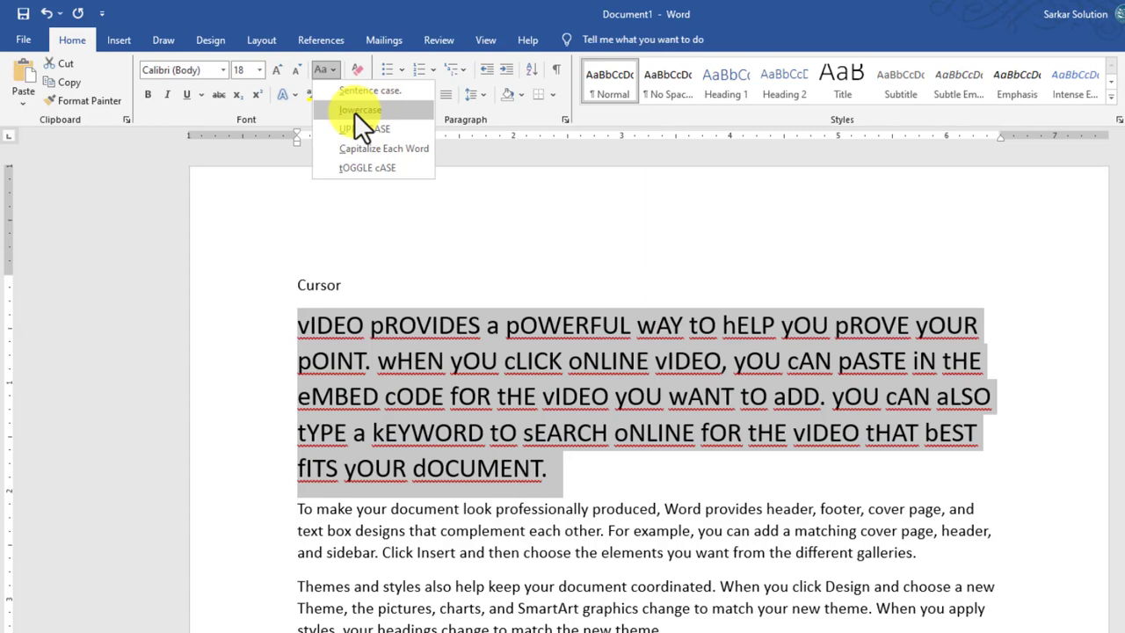
left_click(327, 69)
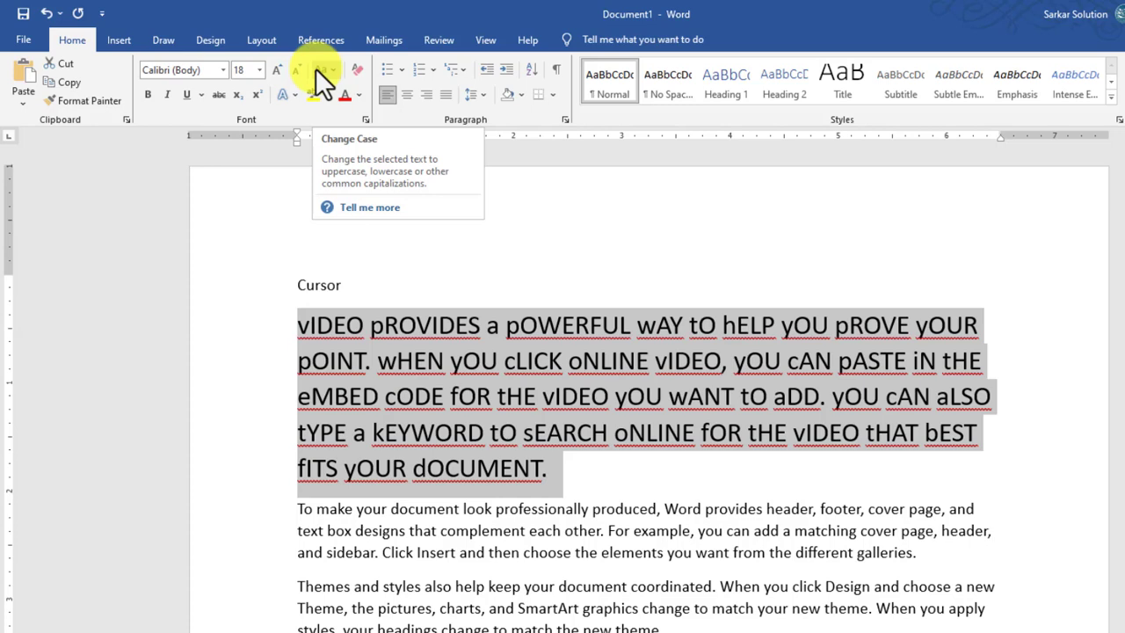
left_click(316, 70)
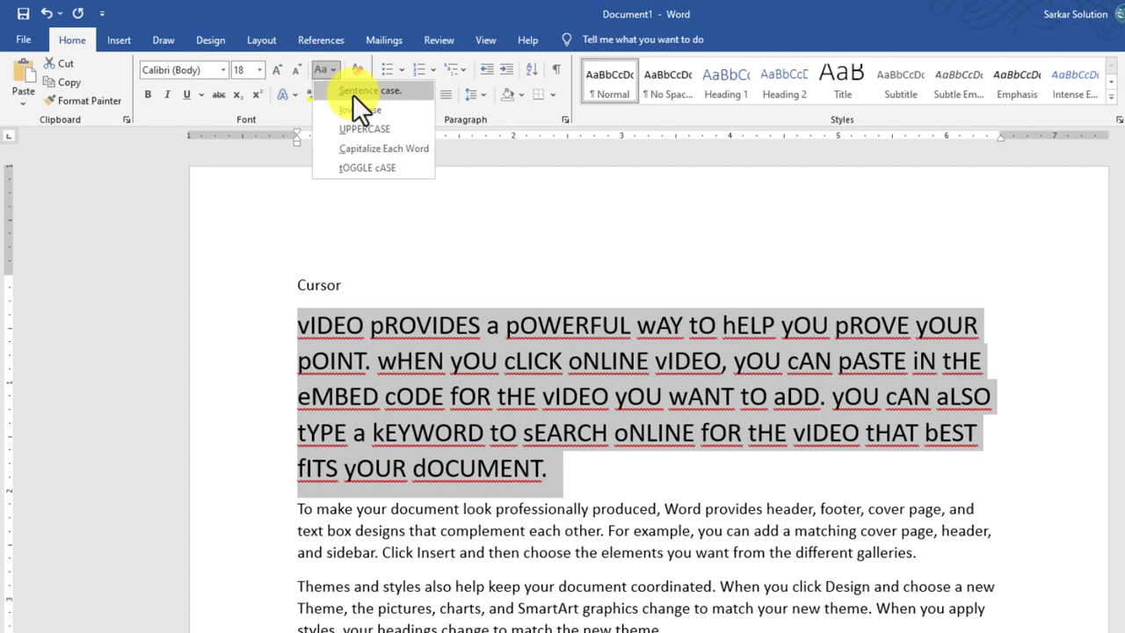
left_click(352, 94)
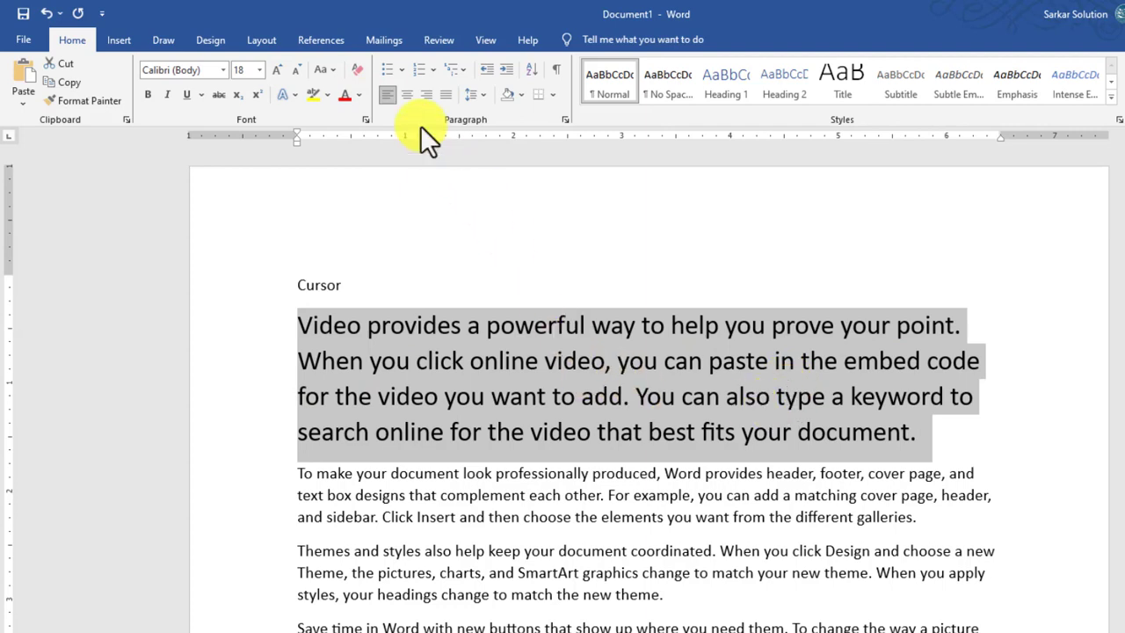
Switch the selected paragraph to UPPERCASE and return it to Sentence case
left_click(324, 69)
left_click(364, 130)
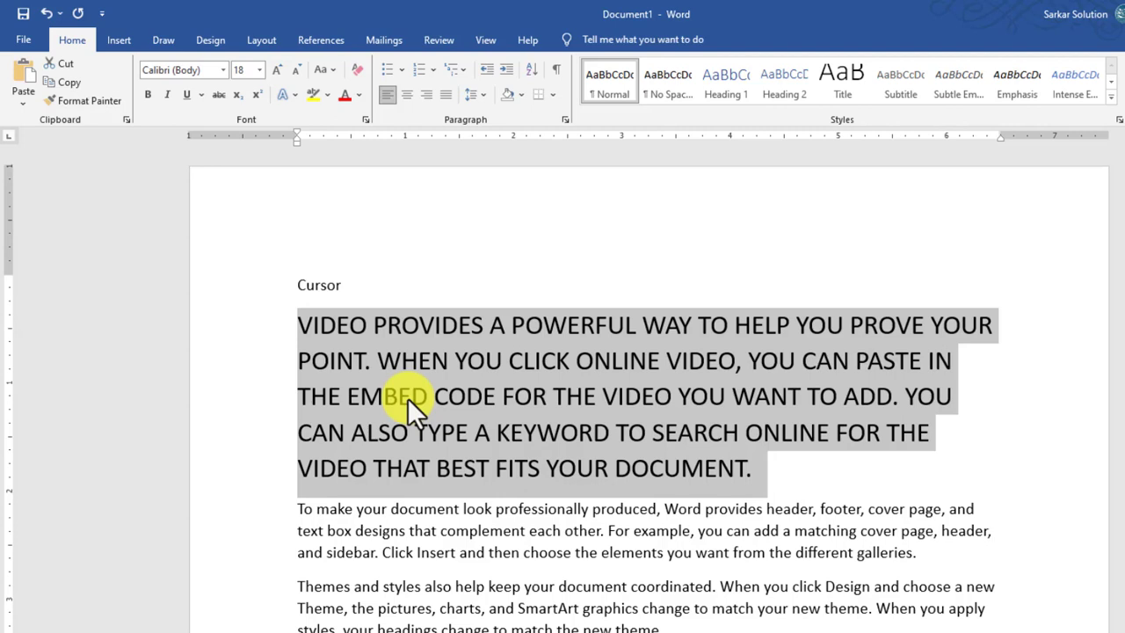
left_click(322, 71)
left_click(327, 86)
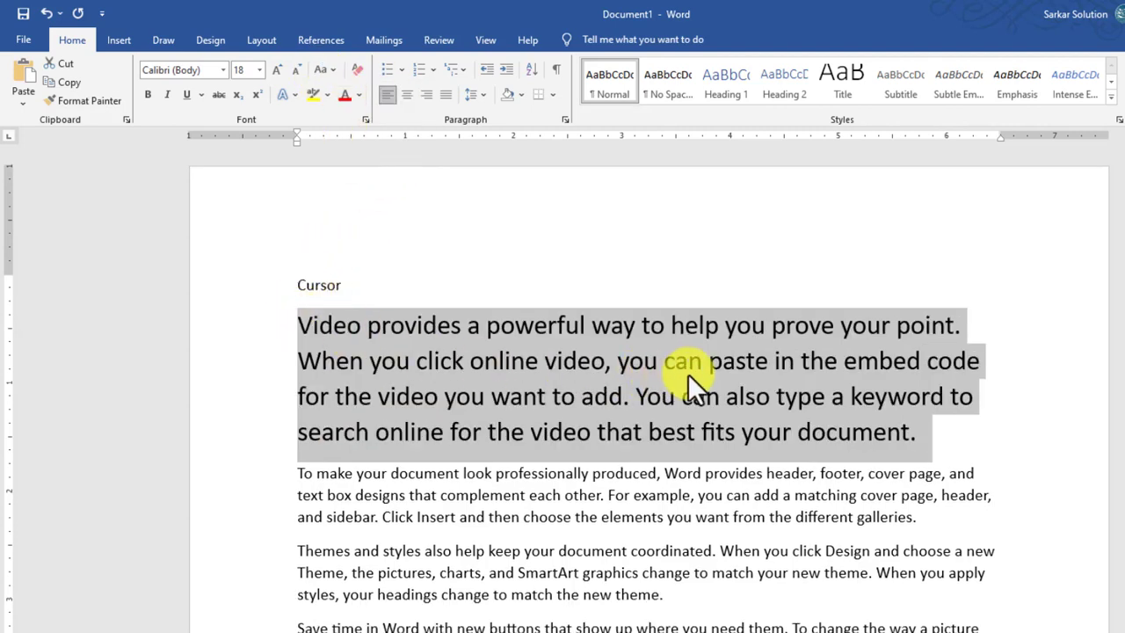
Apply Capitalize Each Word to the selected paragraph and return it to Sentence case
left_click(333, 74)
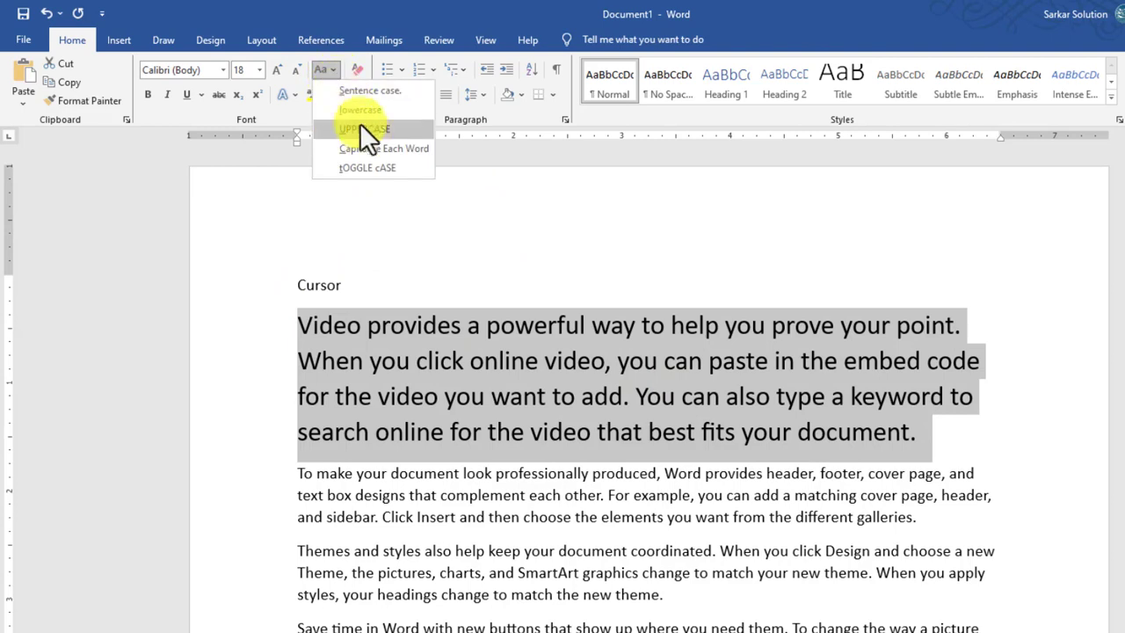
left_click(368, 148)
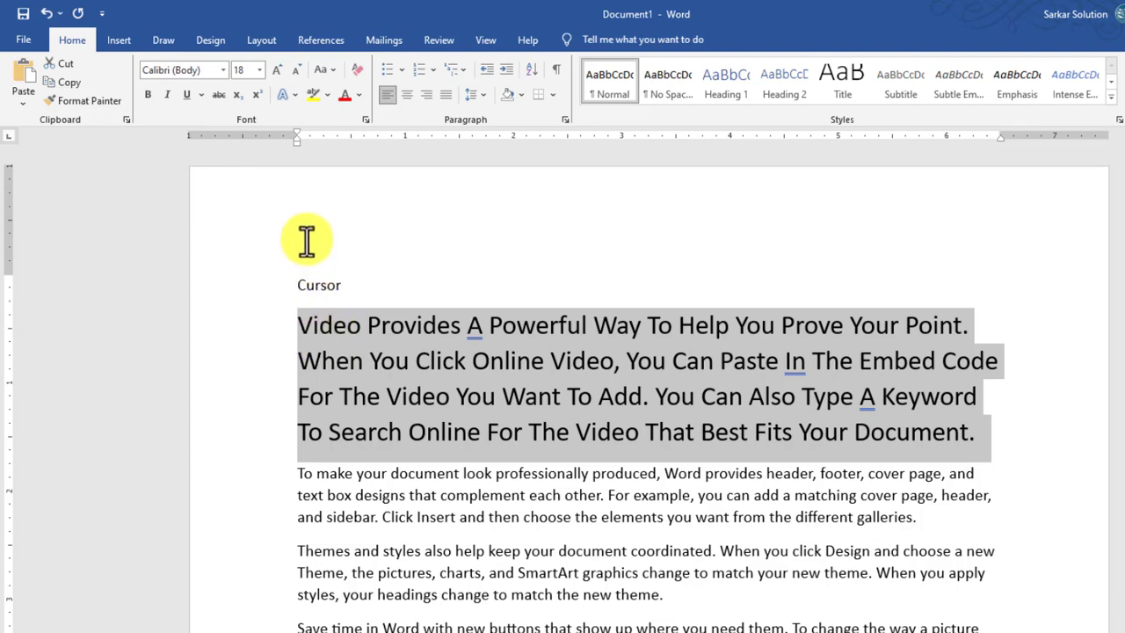
left_click(322, 72)
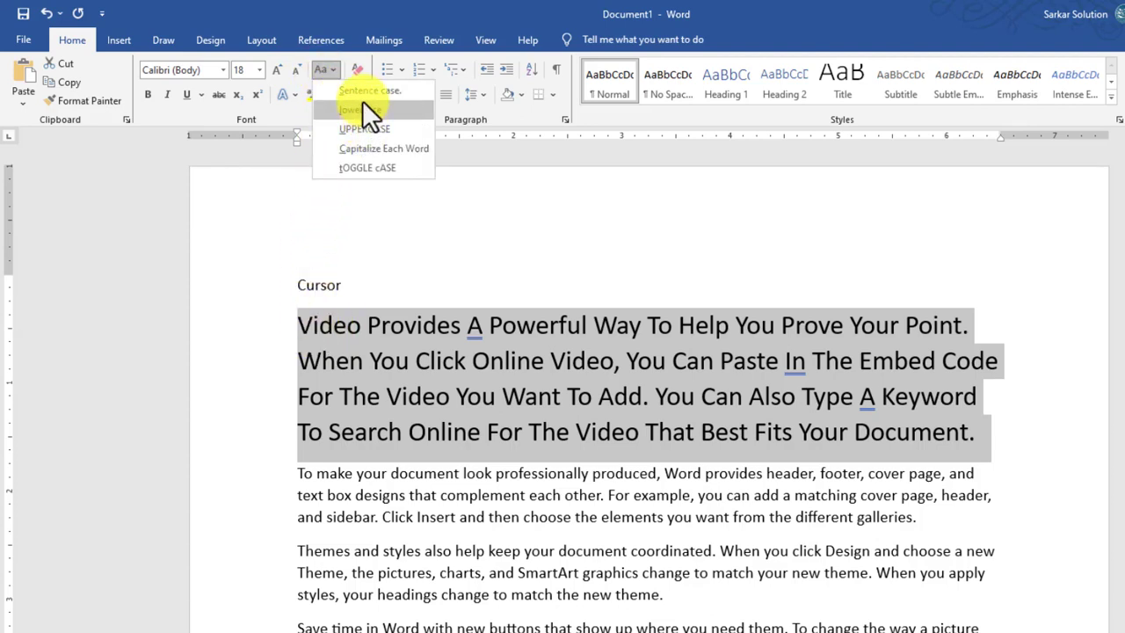
left_click(362, 94)
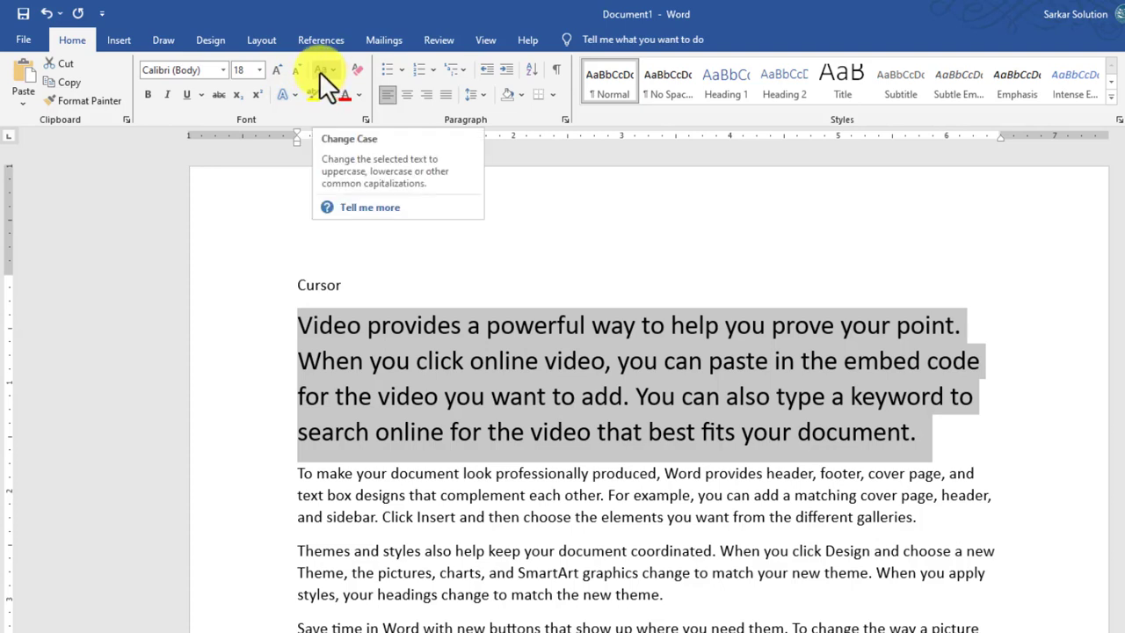
Increase the selected paragraph's font size to 24
left_click(259, 69)
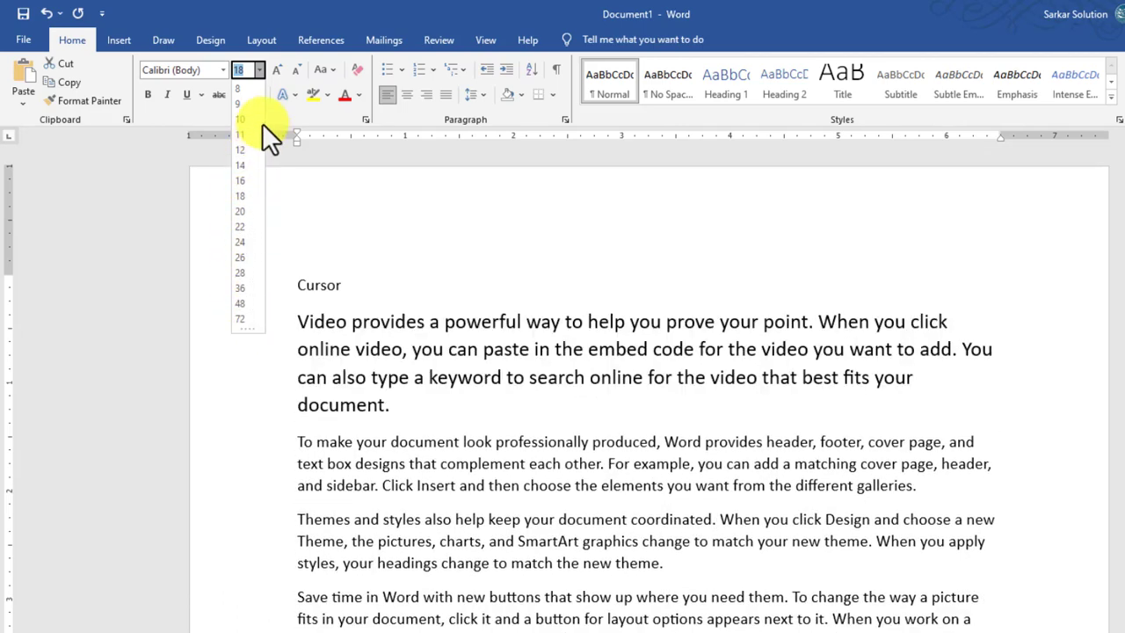
left_click(278, 68)
left_click(277, 68)
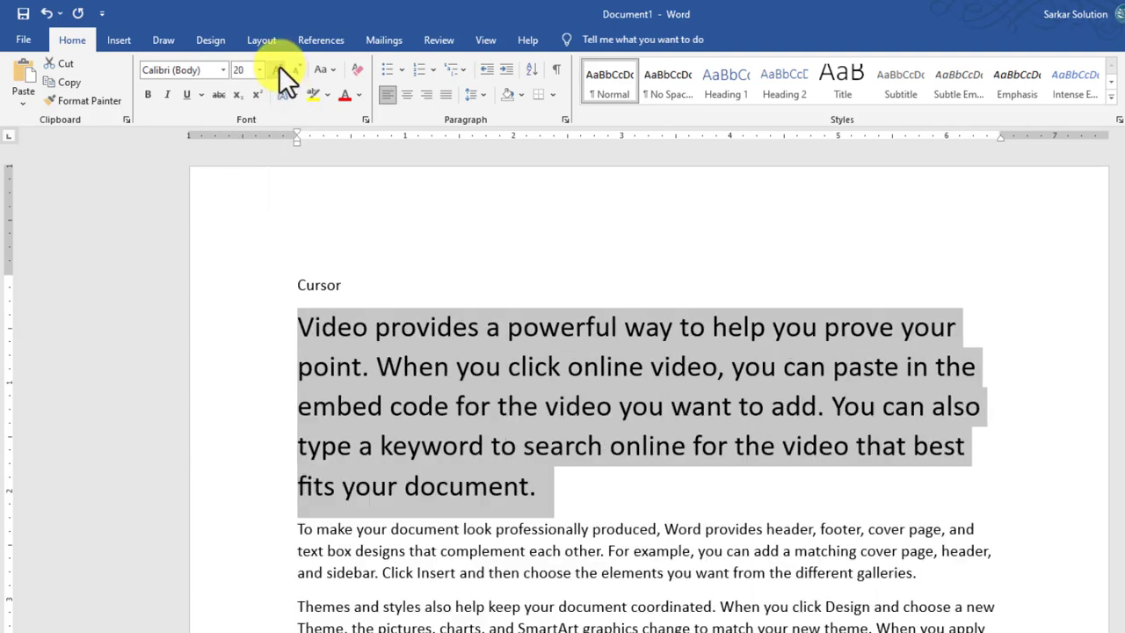
left_click(278, 69)
Preview different fonts on the selected paragraph, such as Barlow Condensed ExtraBold and Bell MT, without applying one
left_click(223, 71)
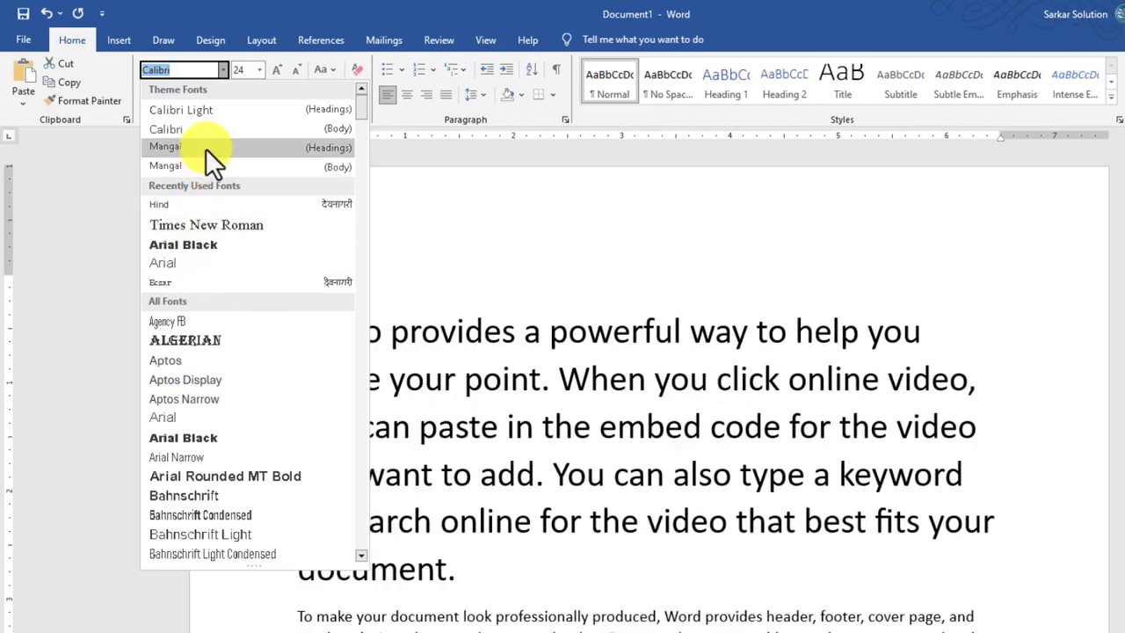
scroll(215, 487, "down", 5)
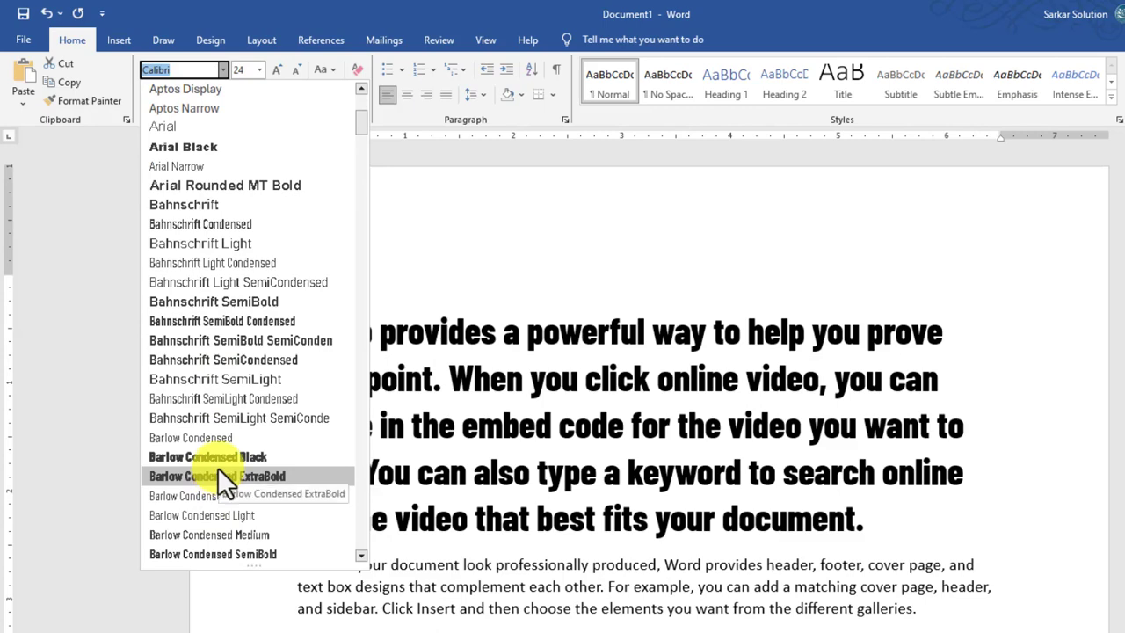
scroll(243, 518, "down", 2)
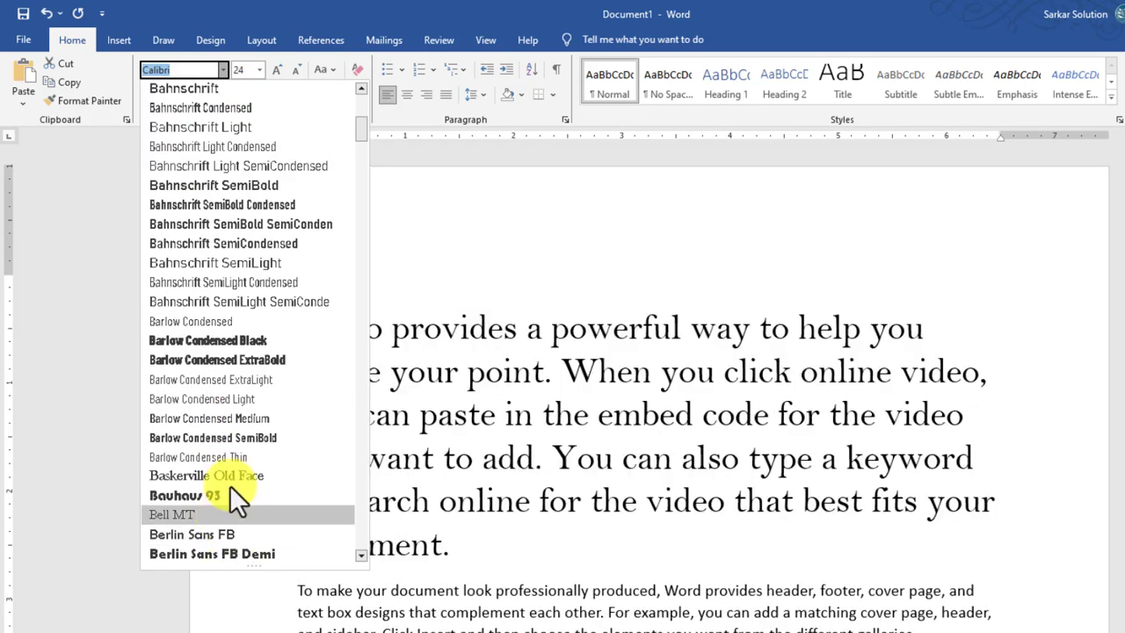
left_click(223, 69)
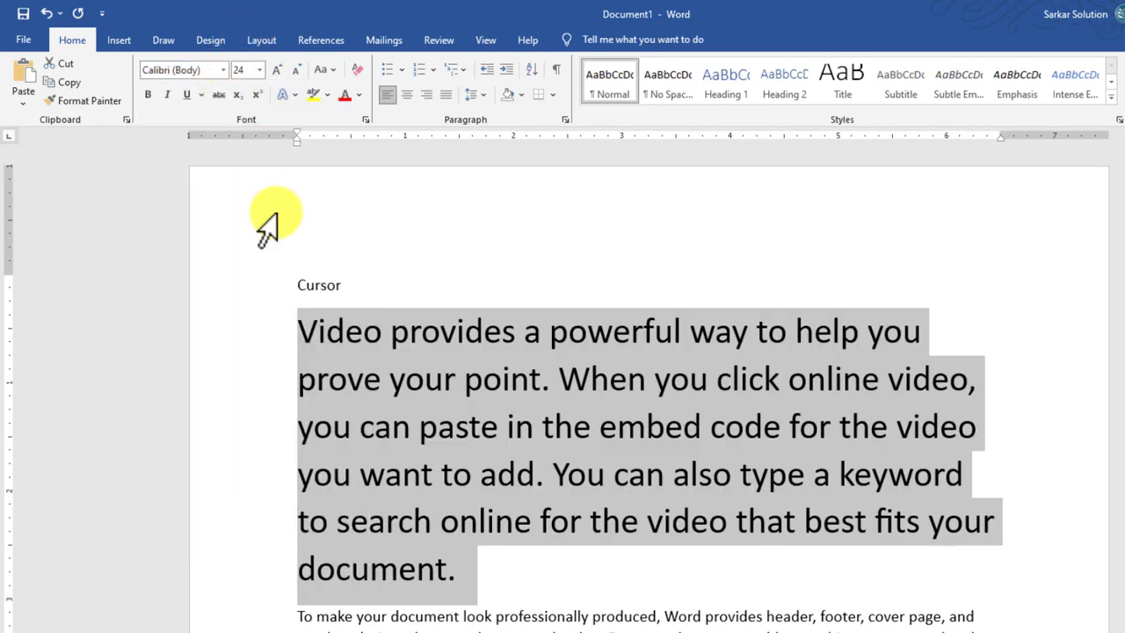
Toggle bold on and off for the selected paragraph, leave it bold, and italicize it
left_click(146, 94)
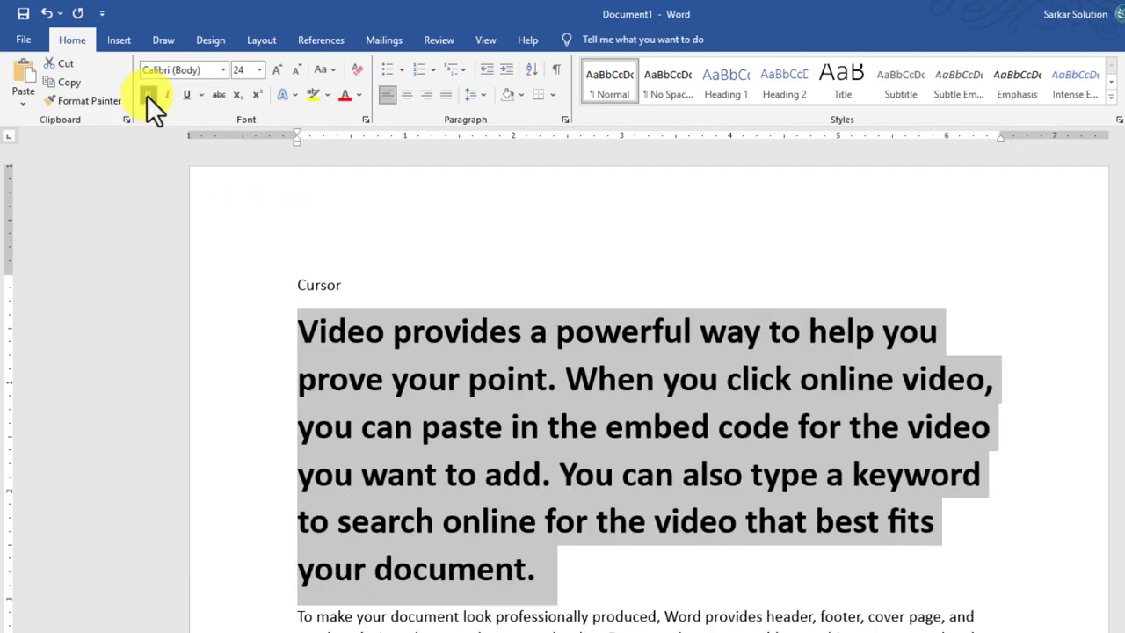
left_click(146, 94)
left_click(146, 94)
left_click(147, 95)
left_click(147, 95)
left_click(147, 95)
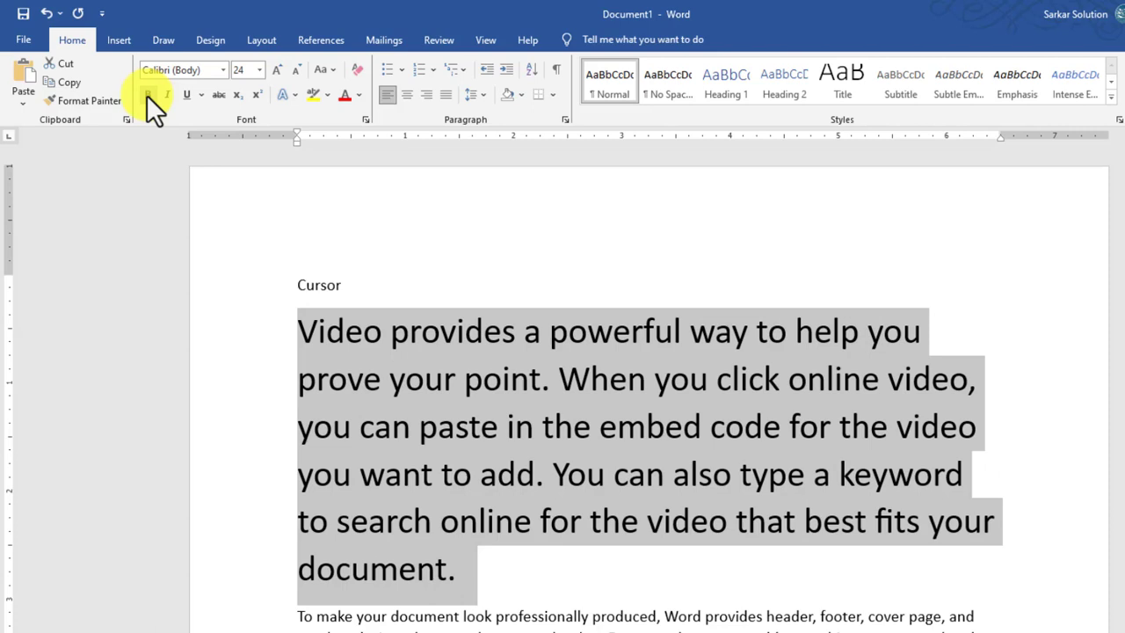
left_click(147, 95)
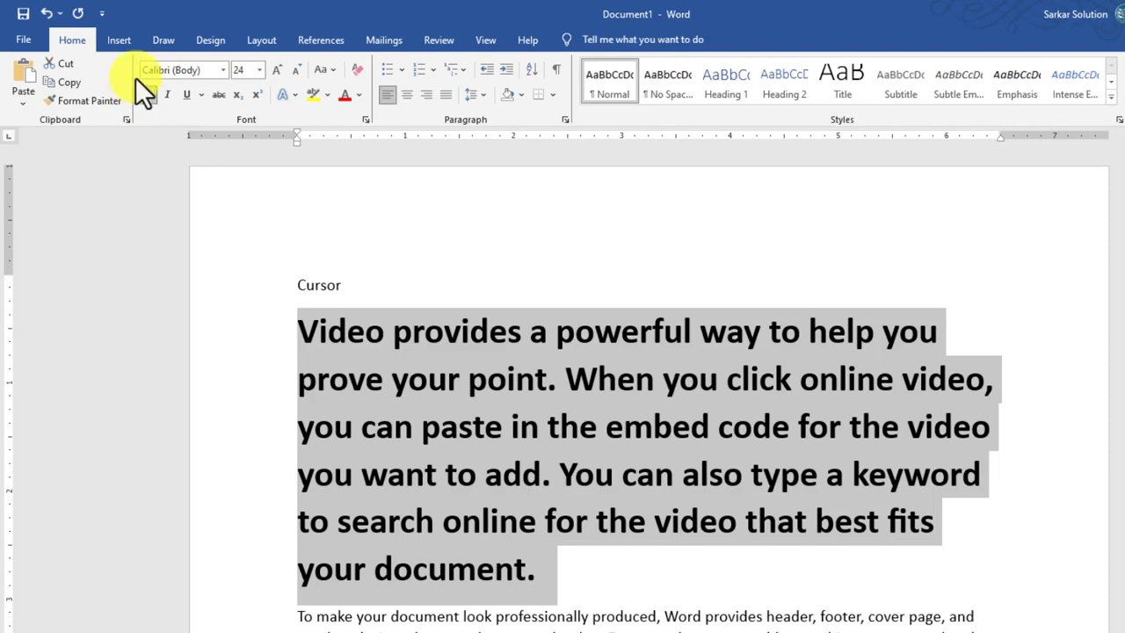
left_click(146, 93)
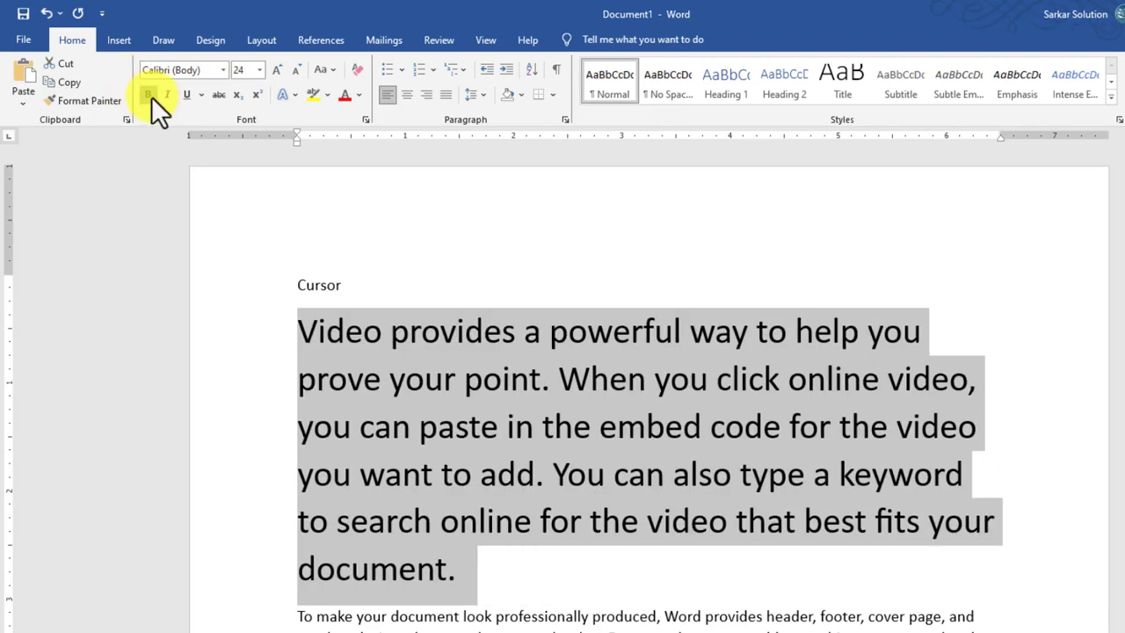
left_click(151, 96)
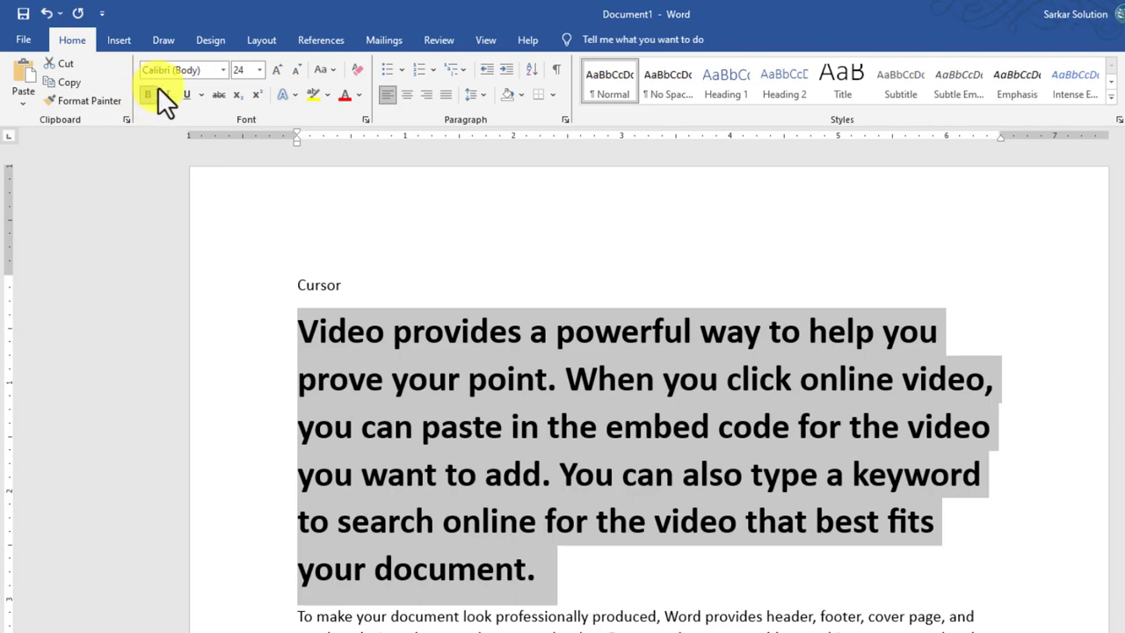
left_click(168, 94)
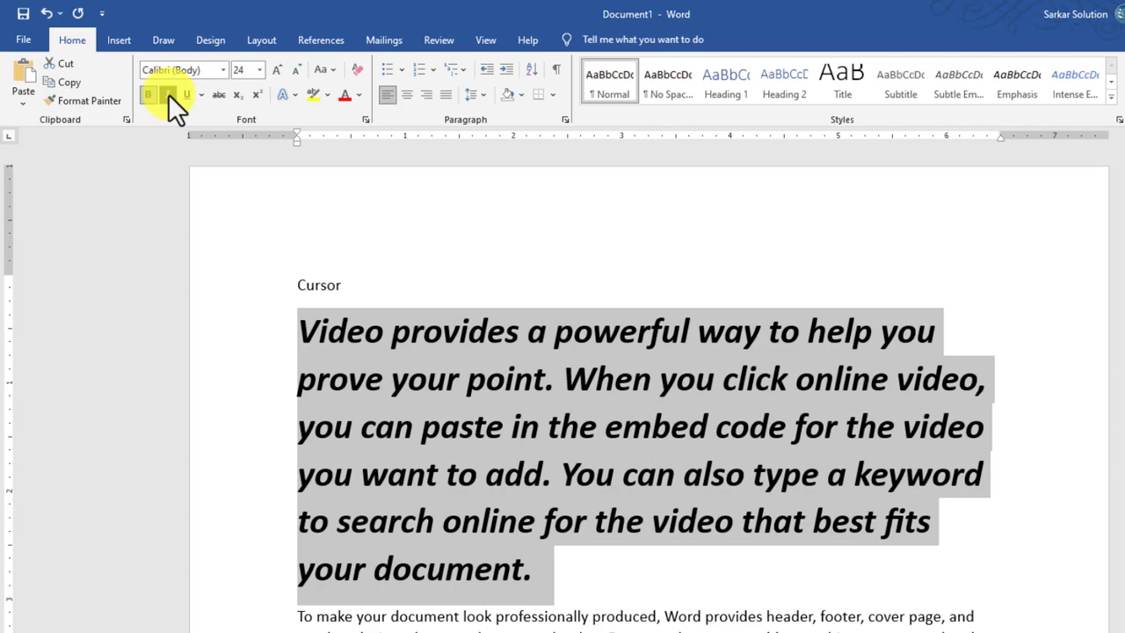
Underline the selected paragraph, remove the underline and apply it again
left_click(187, 95)
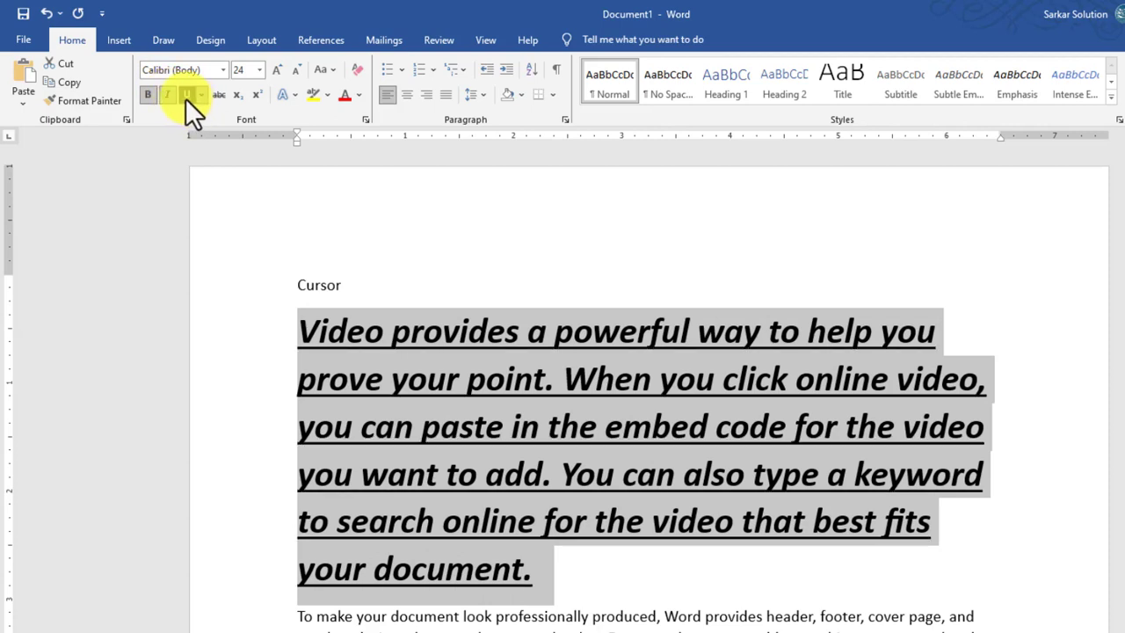
left_click(185, 97)
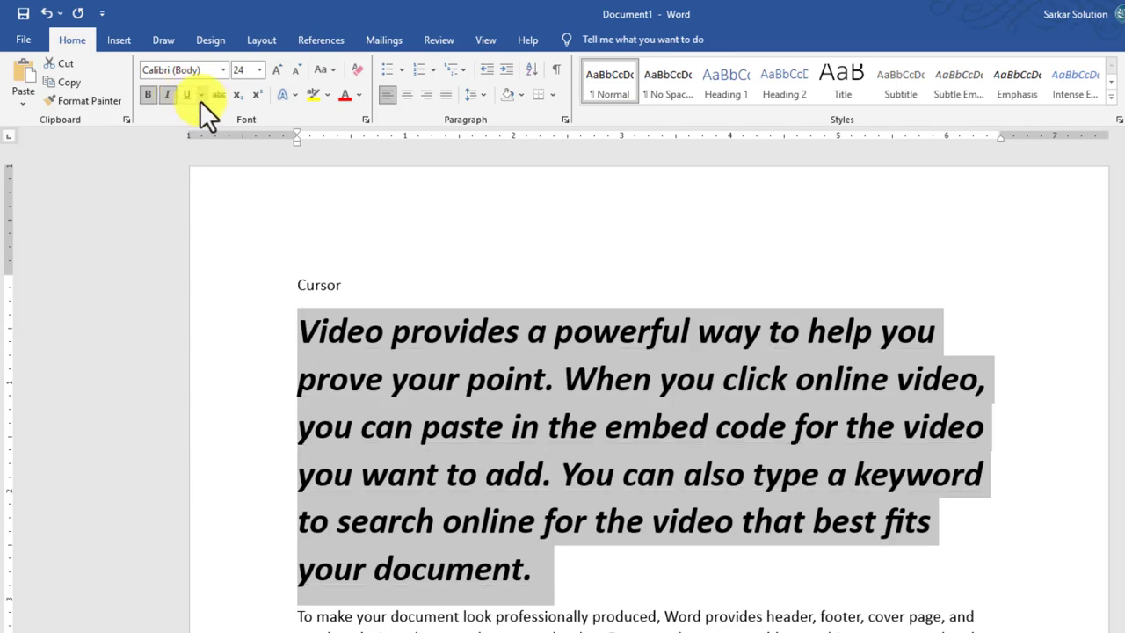
left_click(189, 96)
Give the selected paragraph a dashed dark blue underline and remove the underline again
left_click(201, 95)
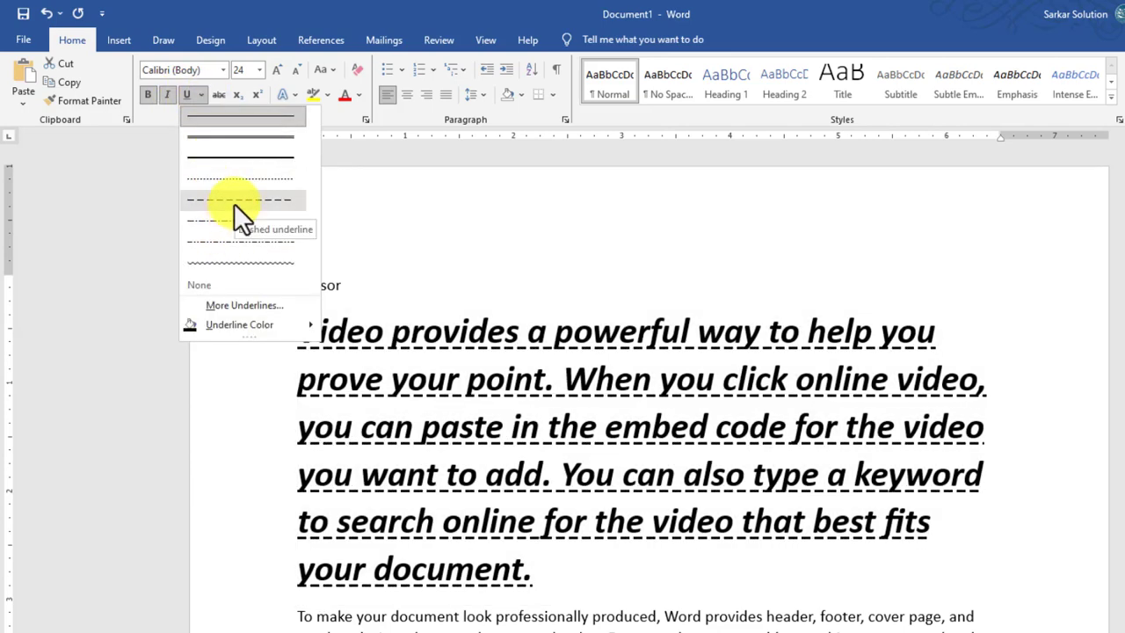
left_click(234, 208)
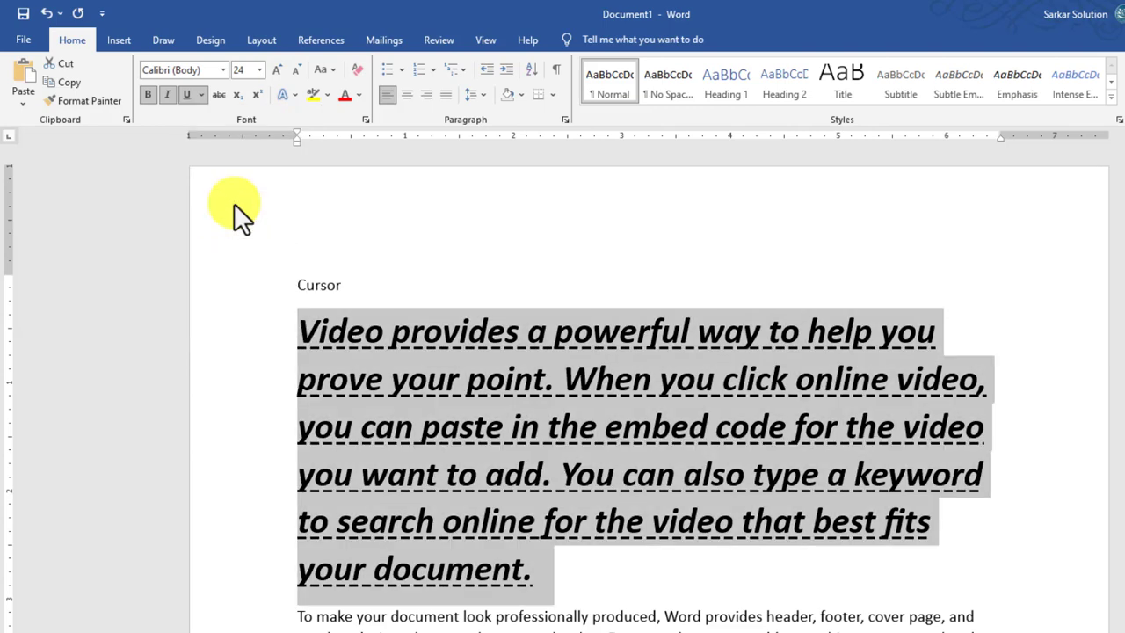
left_click(202, 96)
mouse_move(253, 327)
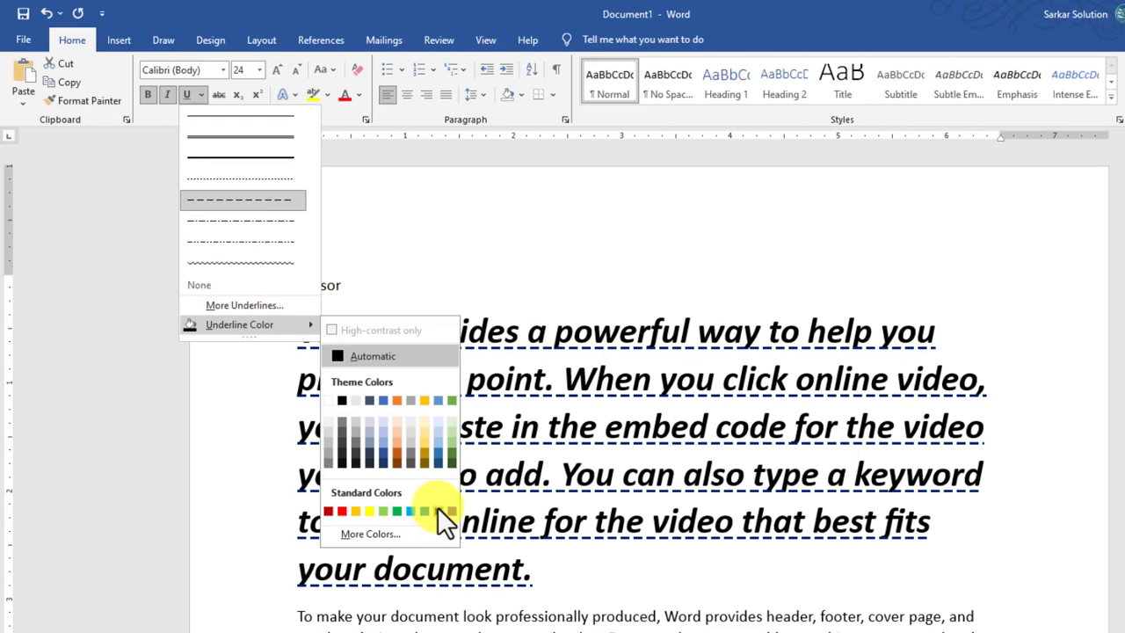
left_click(437, 508)
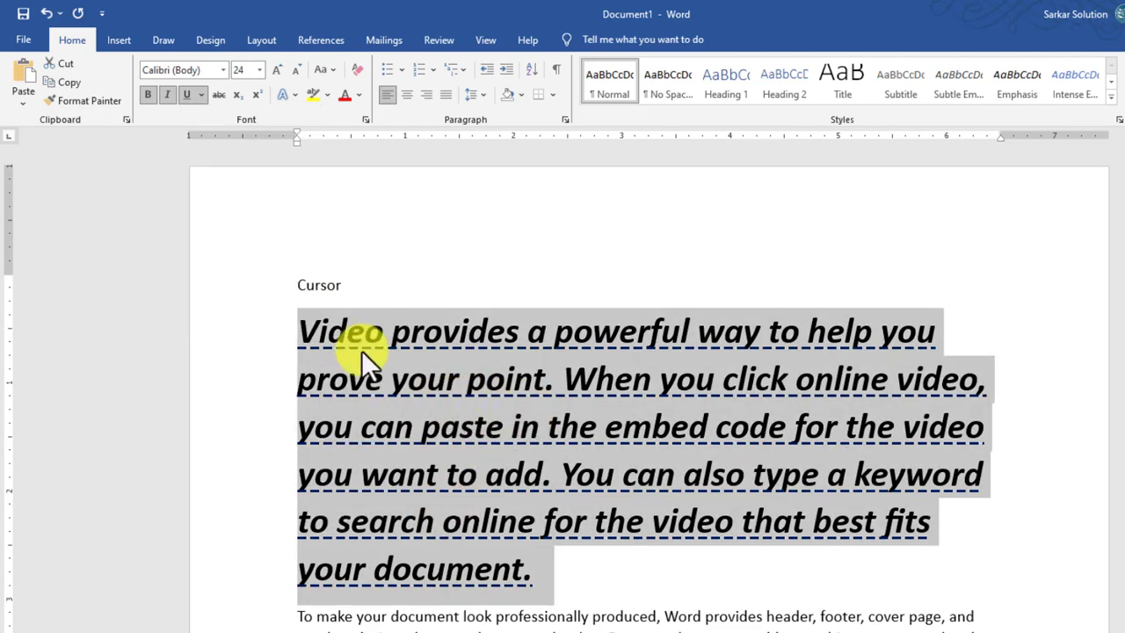
left_click(189, 95)
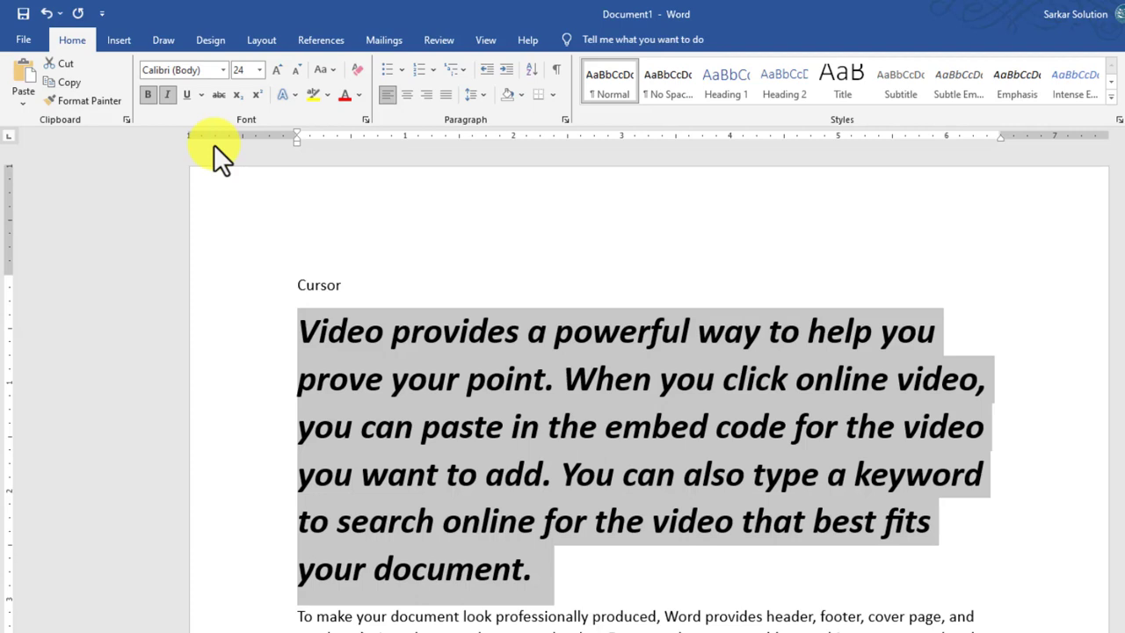
Apply strikethrough to the selected paragraph and remove it again
left_click(222, 95)
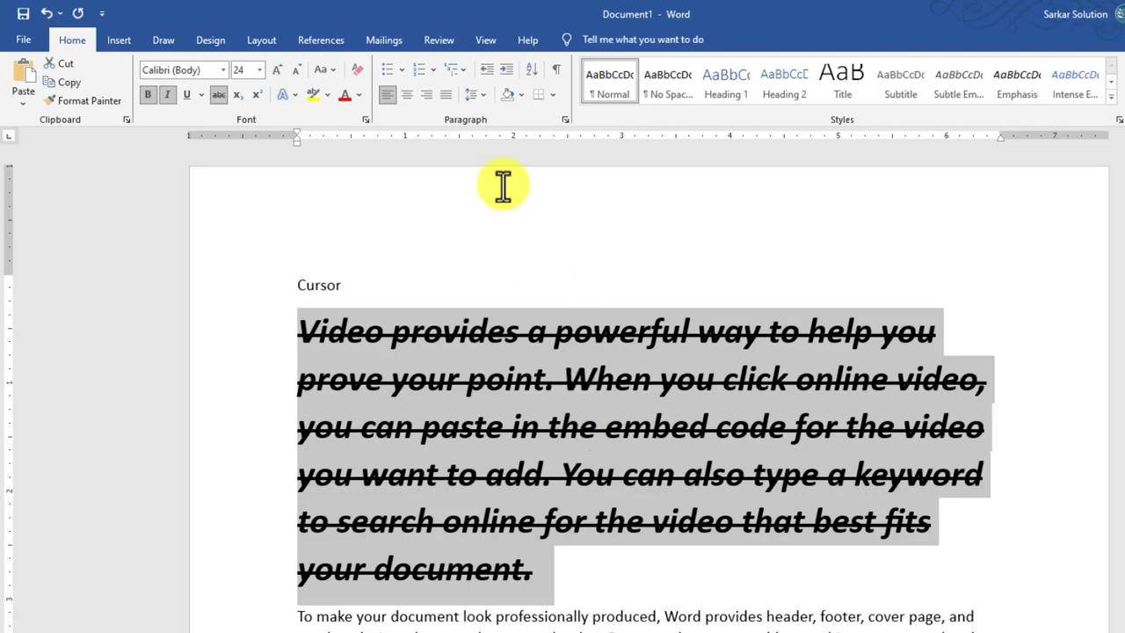
left_click(220, 94)
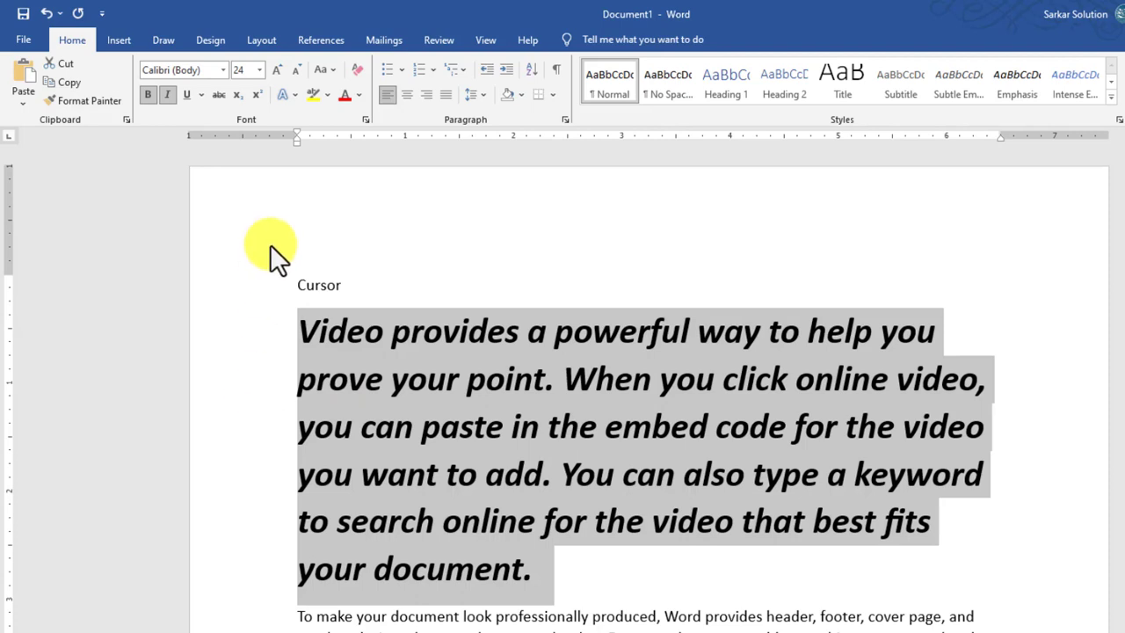
Add the text H2O after the last sentence of the large first paragraph
left_click(538, 571)
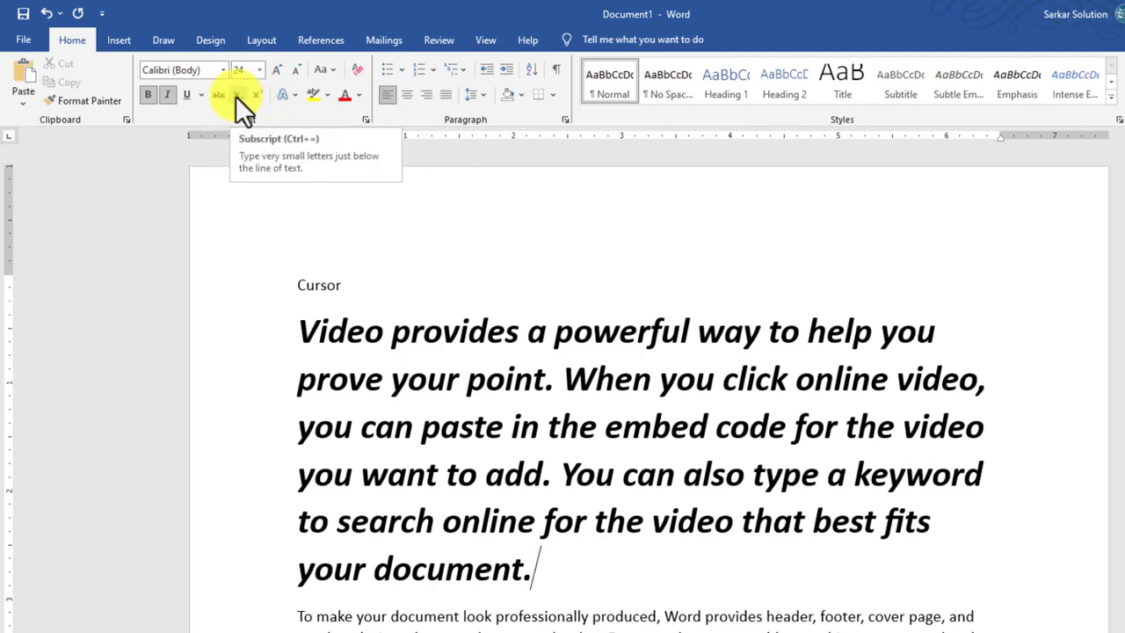
type("H2")
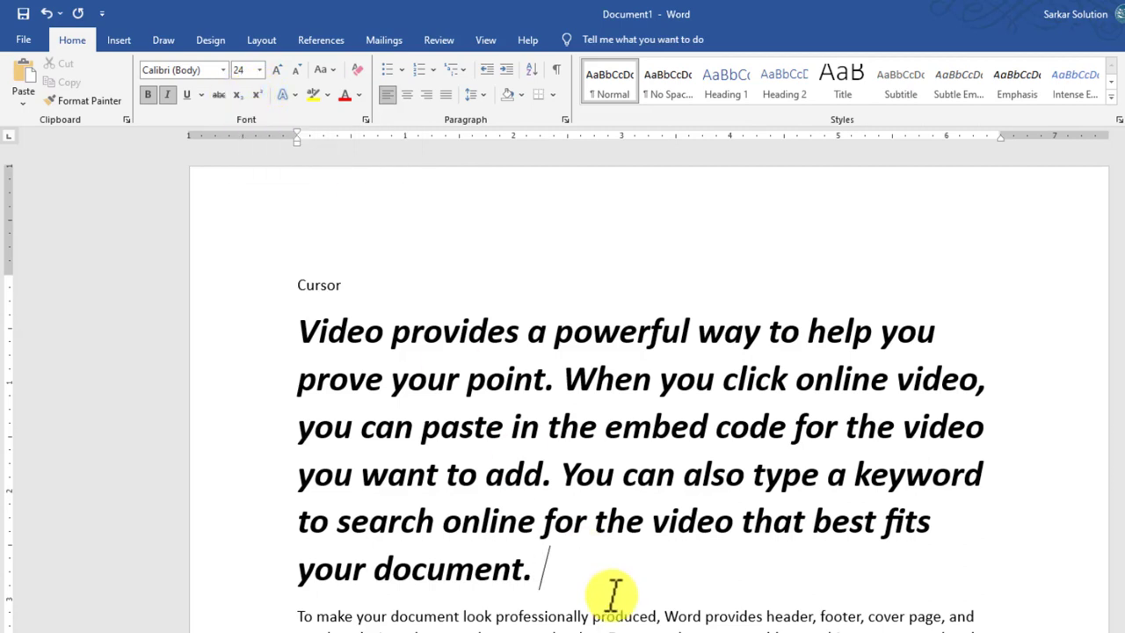
type("O")
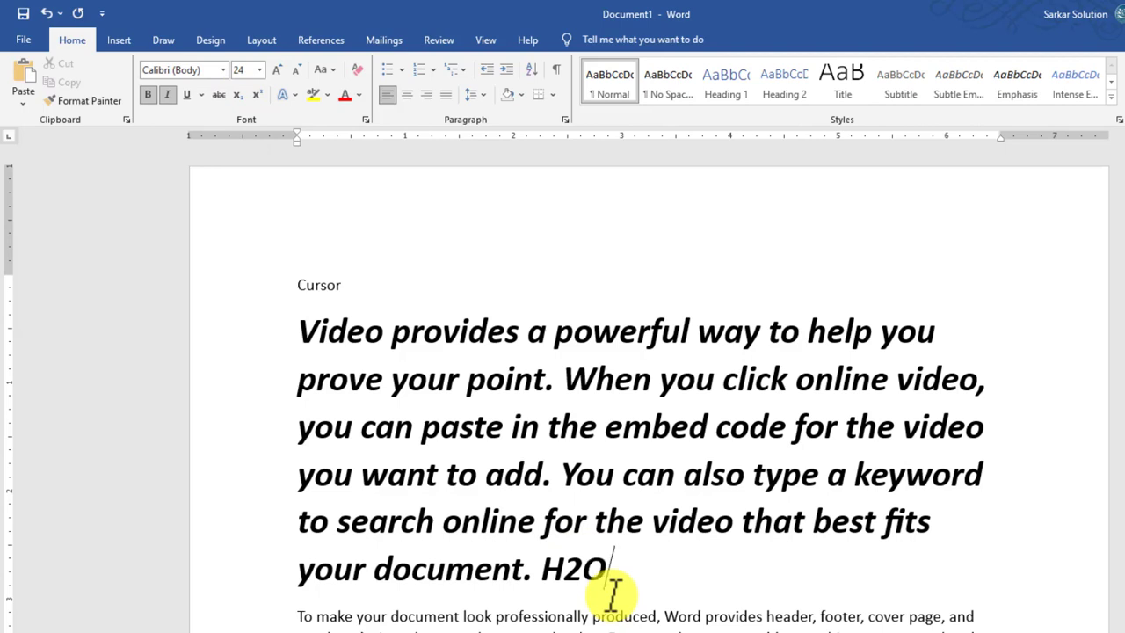
Format the 2 in H2O as superscript, switch it to subscript, and return it to normal text
key("Left")
key("shift+Left")
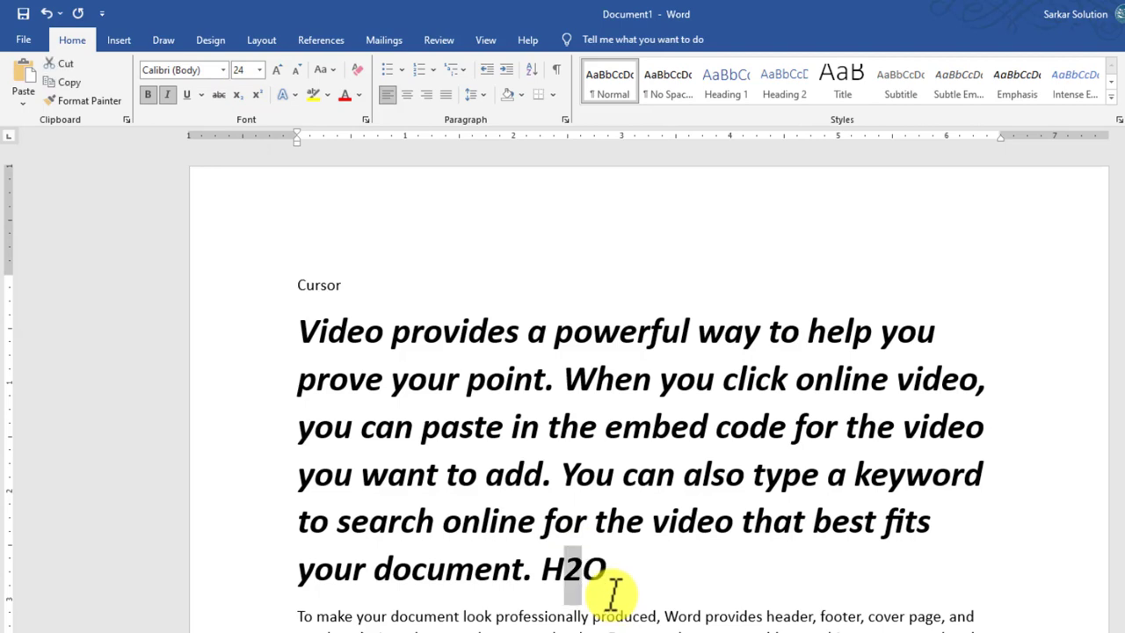
left_click(257, 97)
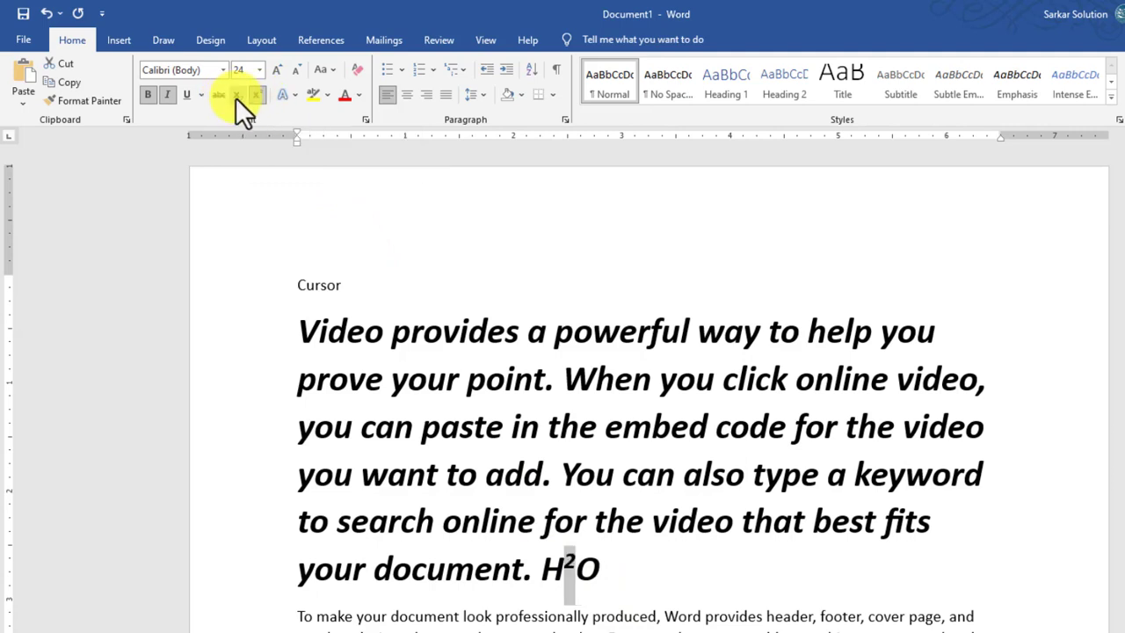
left_click(237, 96)
left_click(239, 97)
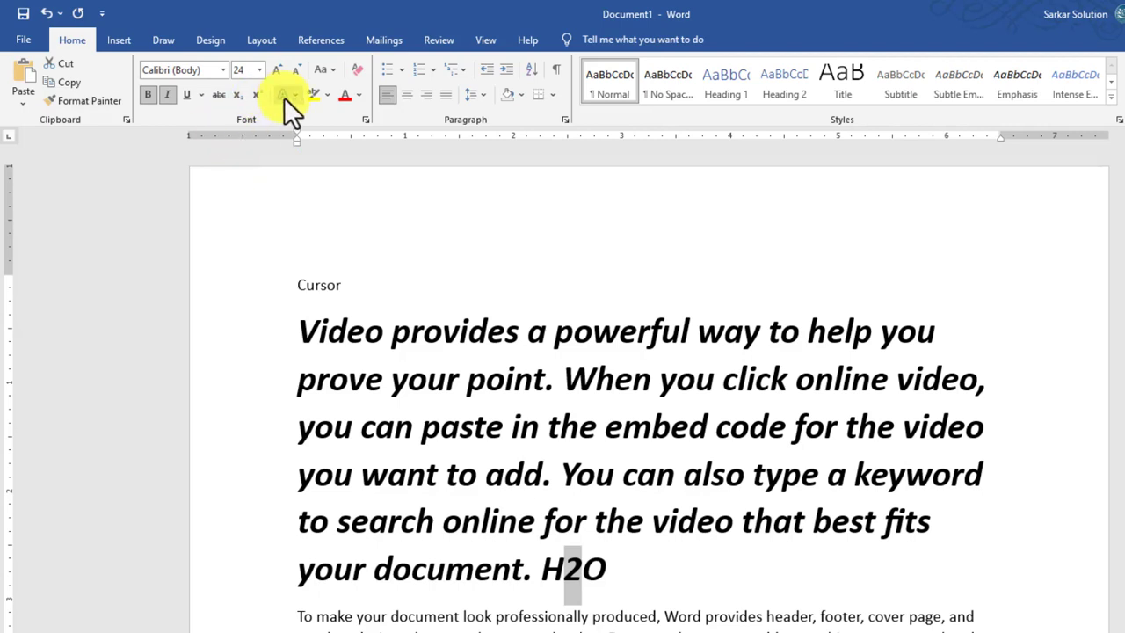
Select the large first paragraph and examine the available text effects, including the Glow variations
left_click(586, 612)
left_click_drag(272, 345, 674, 595)
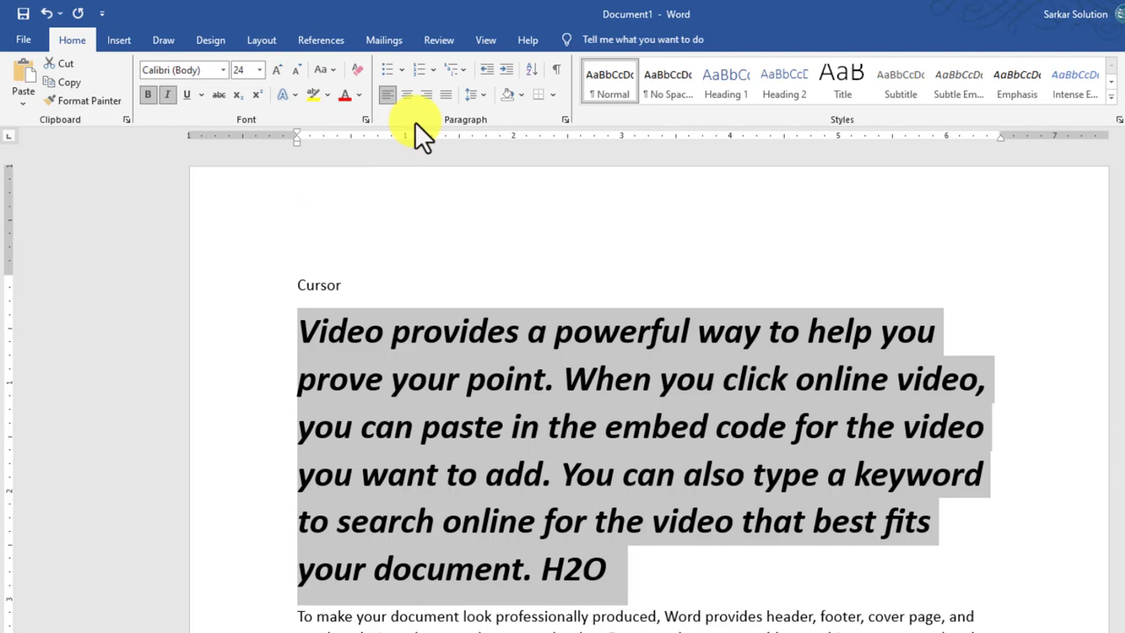
left_click(298, 331)
left_click_drag(297, 331, 716, 558)
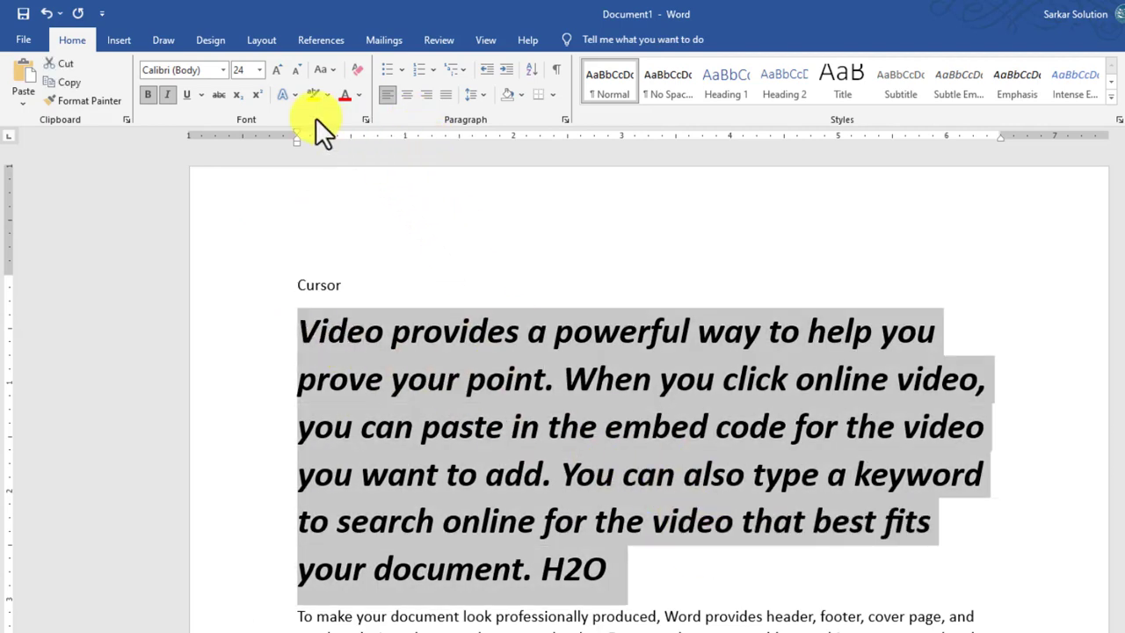
left_click(294, 95)
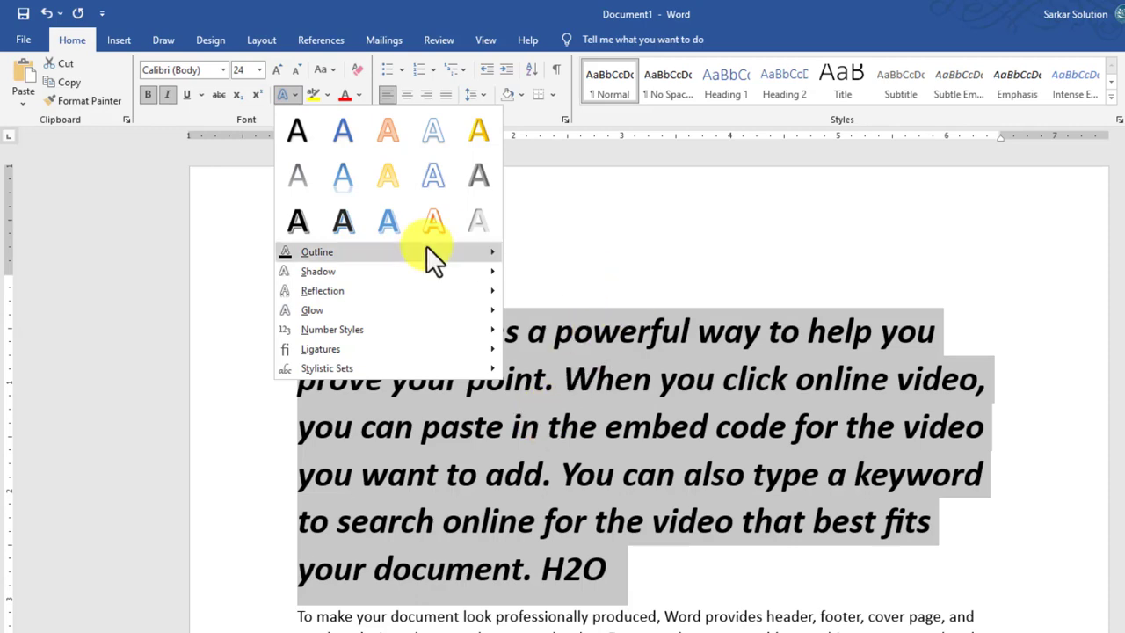
mouse_move(387, 306)
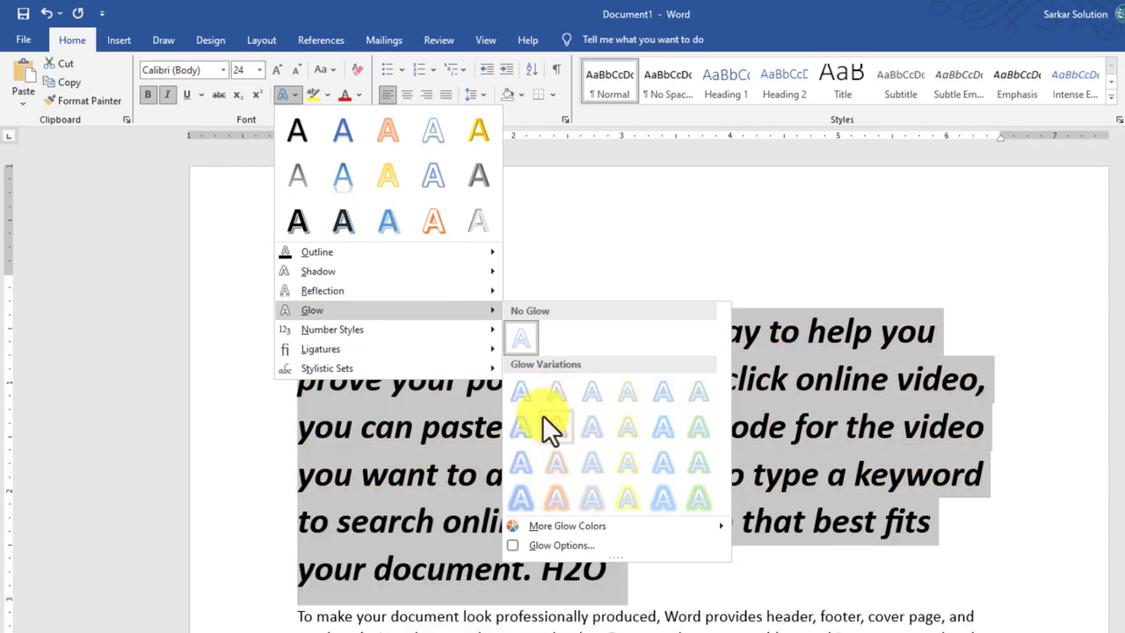
left_click(532, 262)
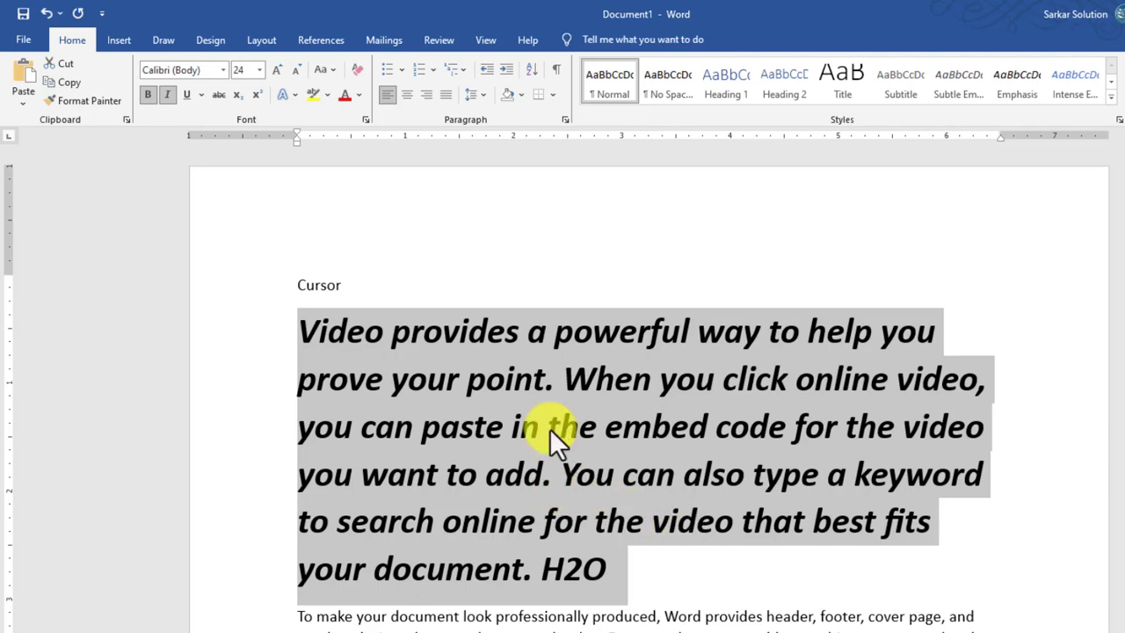
Highlight the whole selected paragraph in yellow and undo the highlight
left_click(317, 97)
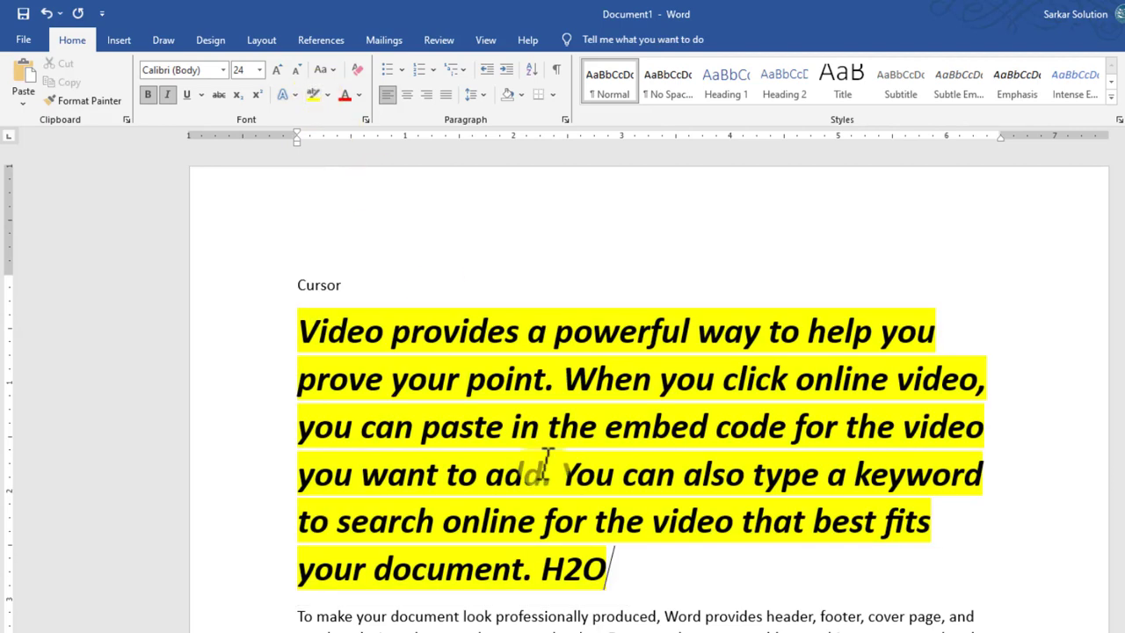
triple_click(635, 591)
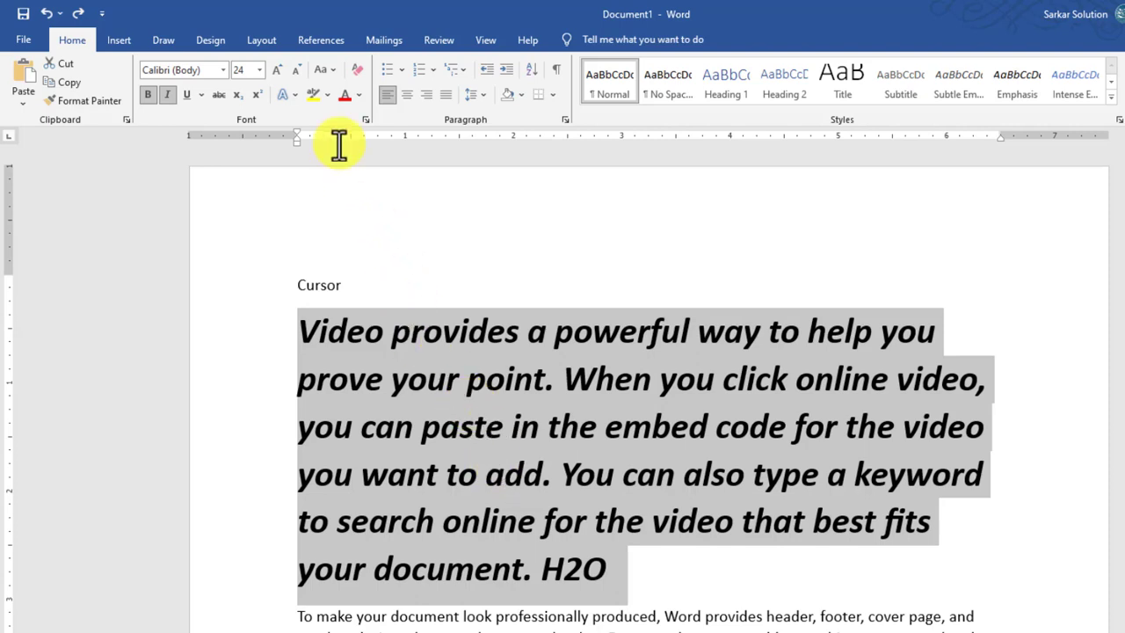
left_click(430, 378)
Use the yellow highlighter on the words "paste" and "keyword", and remove the highlight from both words again
left_click(313, 94)
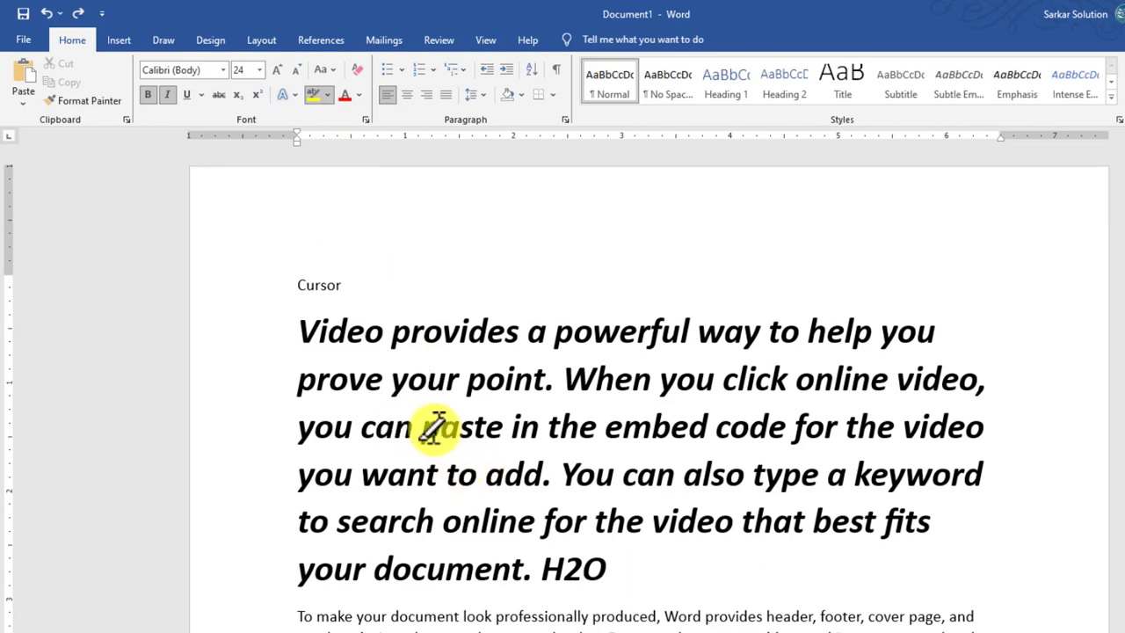
left_click_drag(428, 427, 509, 426)
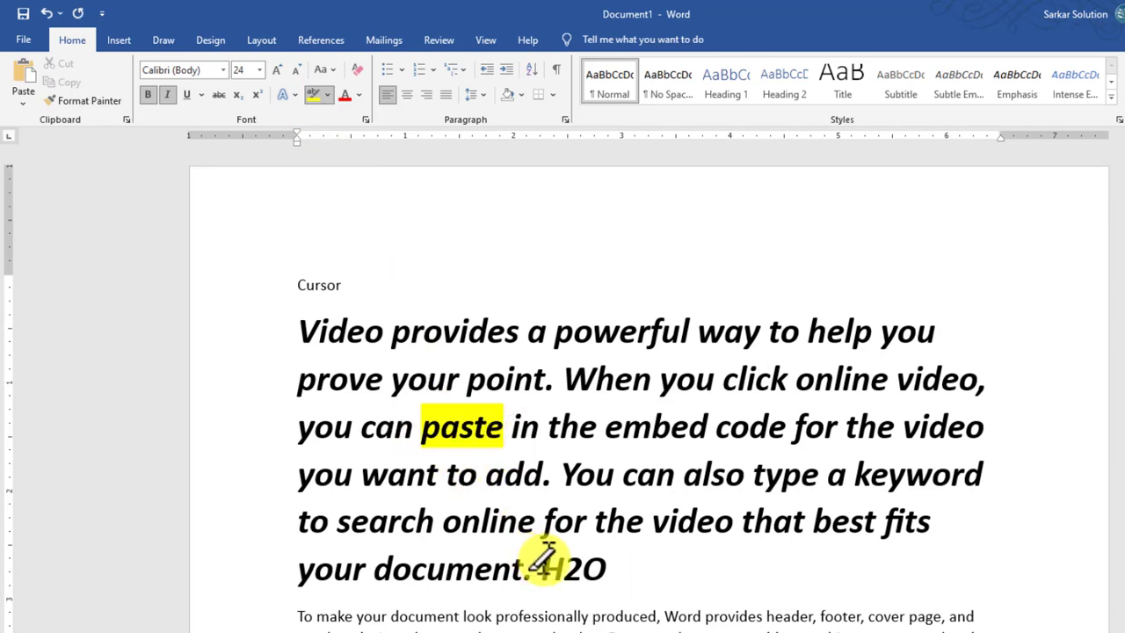
left_click_drag(859, 473, 976, 474)
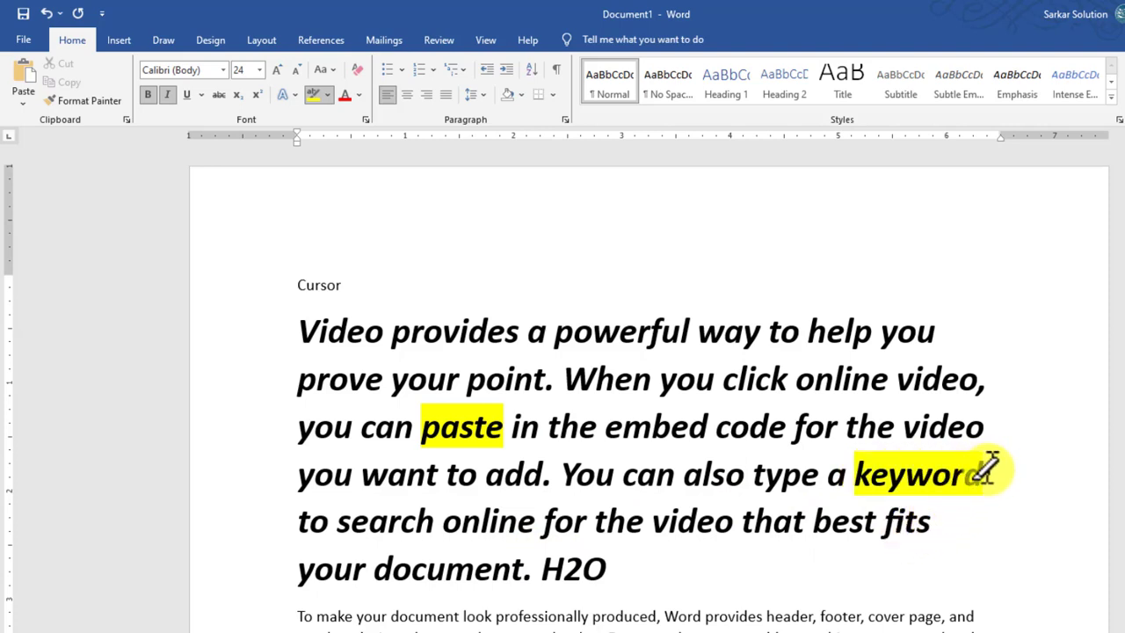
left_click_drag(948, 471, 853, 471)
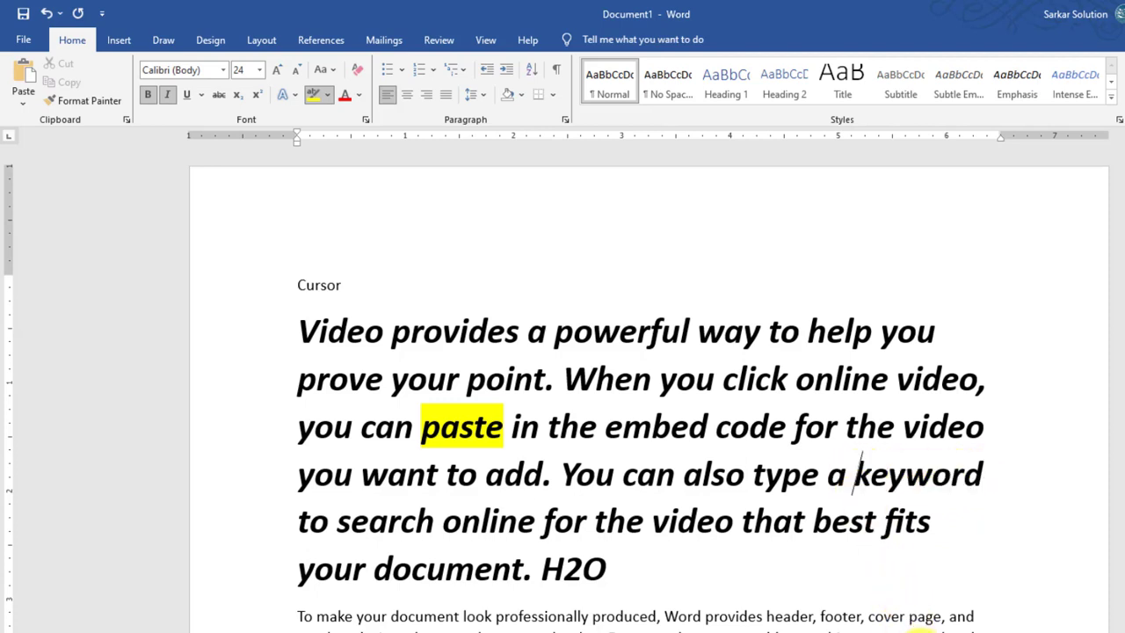
key("ctrl+y")
left_click_drag(538, 425, 420, 425)
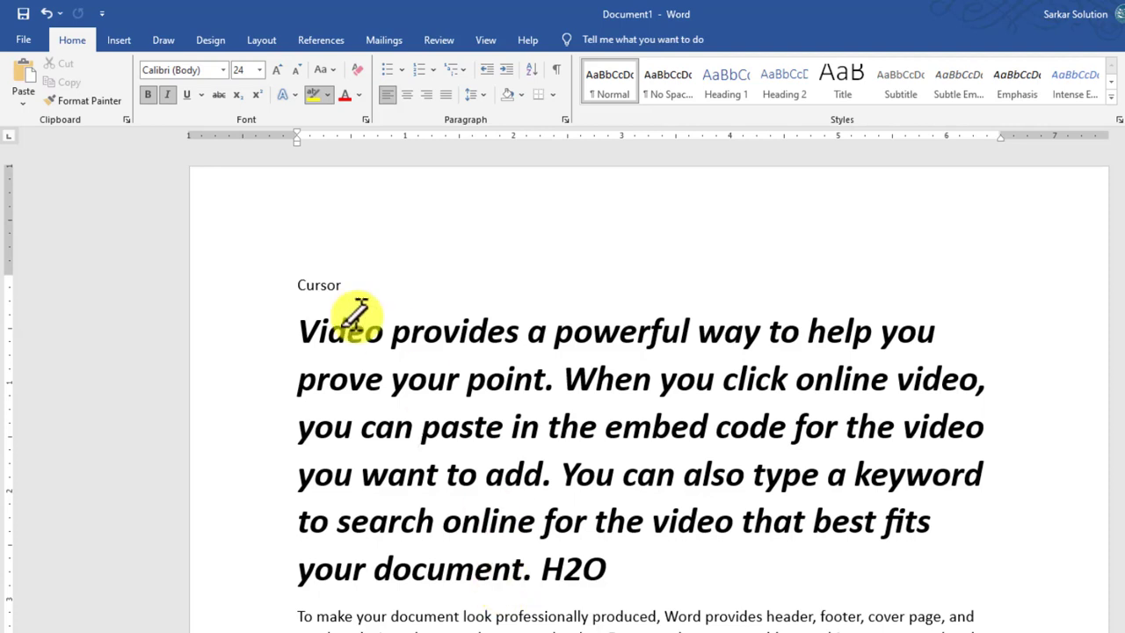
Switch the highlighter to bright green and highlight the text from "can paste in the embed code" through "You can also"
left_click(327, 96)
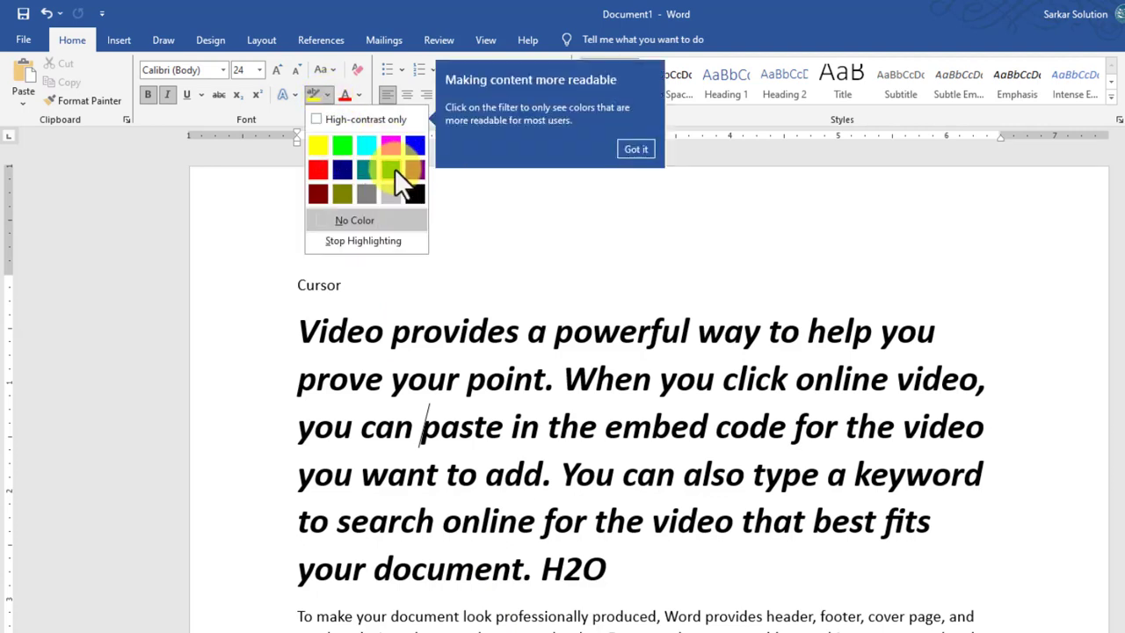
left_click(348, 150)
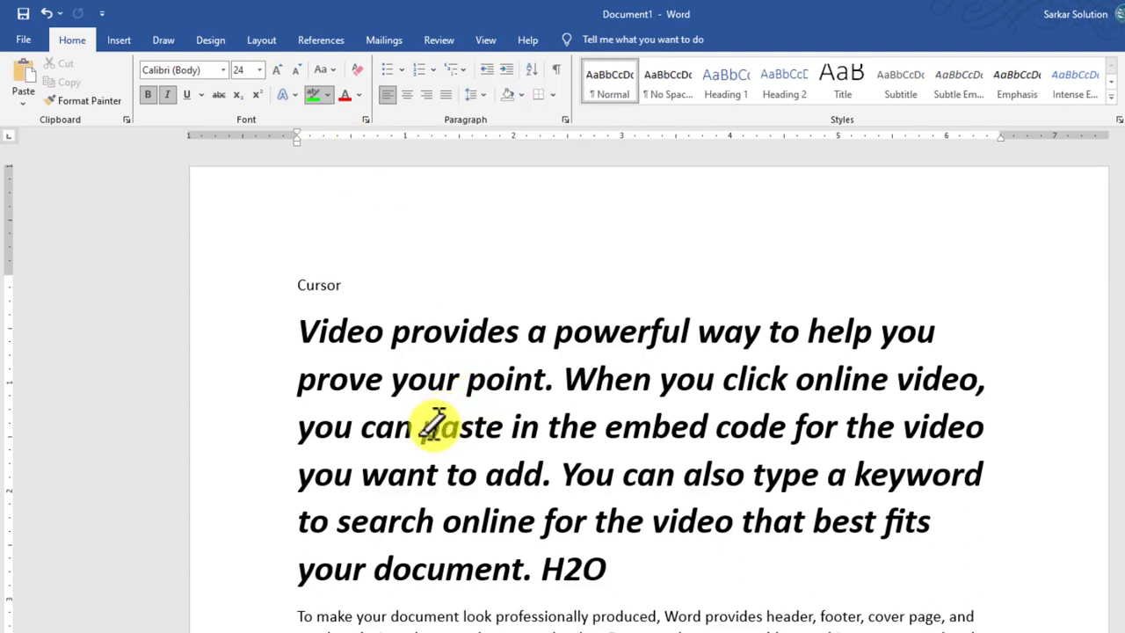
mouse_move(422, 435)
left_mouse_down()
mouse_move(503, 429)
mouse_move(420, 429)
mouse_move(686, 484)
mouse_move(746, 475)
left_mouse_up()
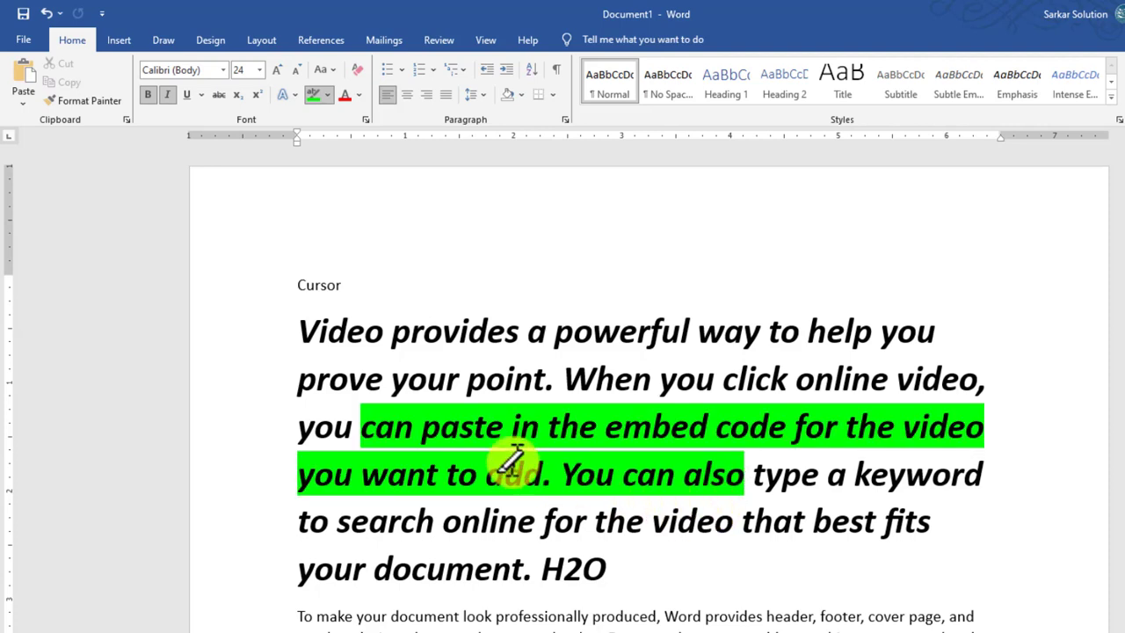
left_click(358, 95)
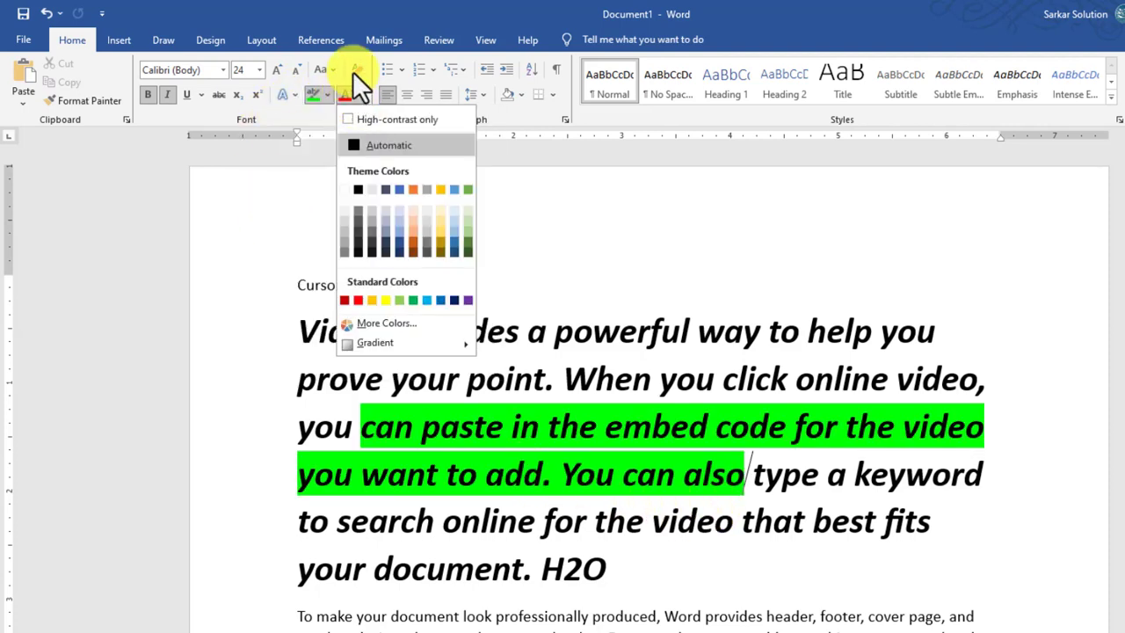
left_click(324, 70)
left_click(278, 71)
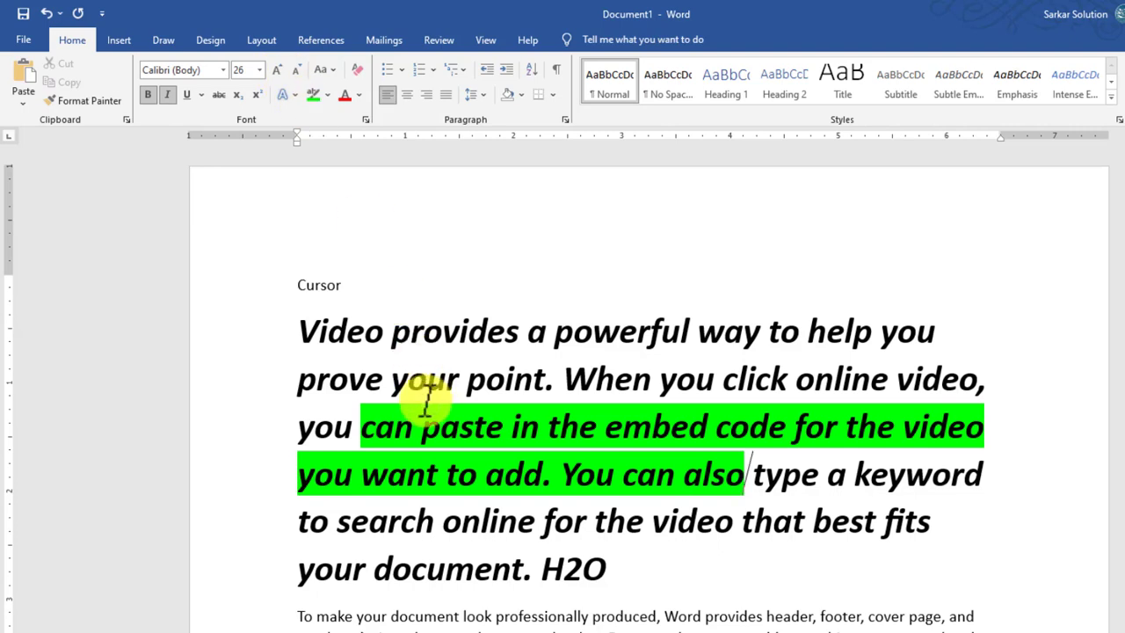
Select the green passage in the first paragraph and set its highlight to No Color
left_click_drag(368, 431, 733, 482)
left_click(330, 94)
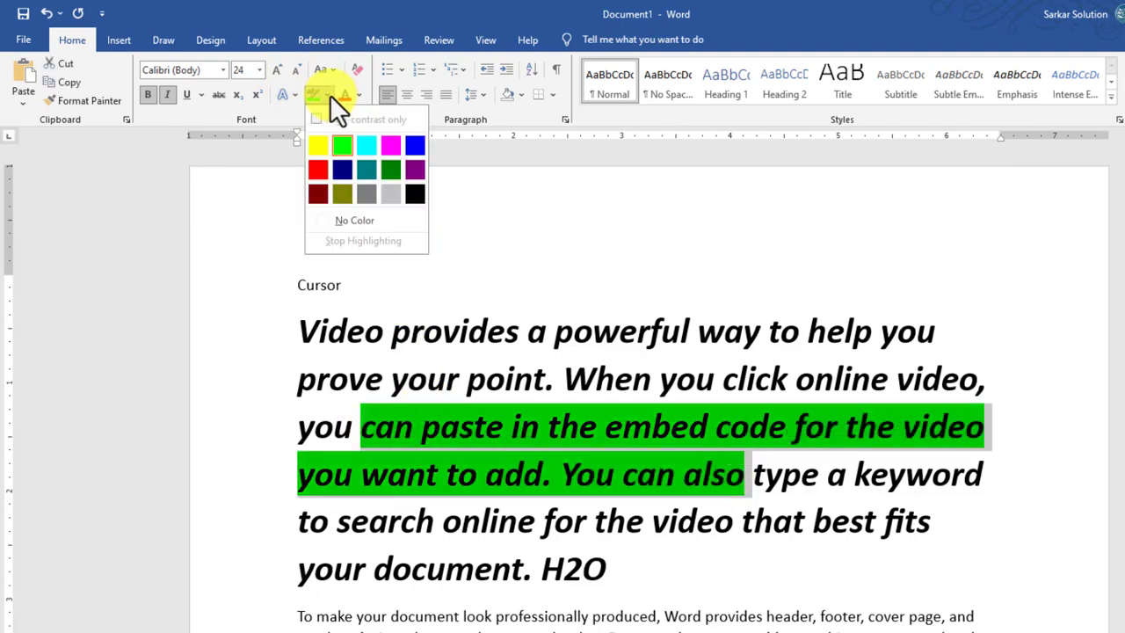
left_click(338, 222)
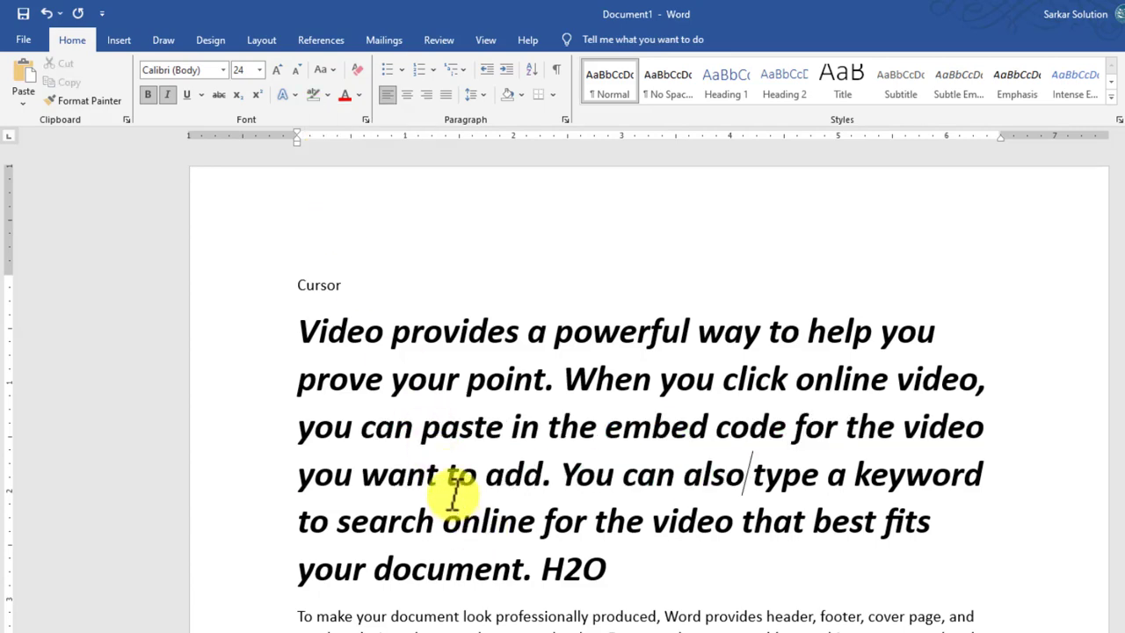
Select the whole large paragraph through H2O and change its font color to the darkest blue theme shade
scroll(528, 601, "down", 1)
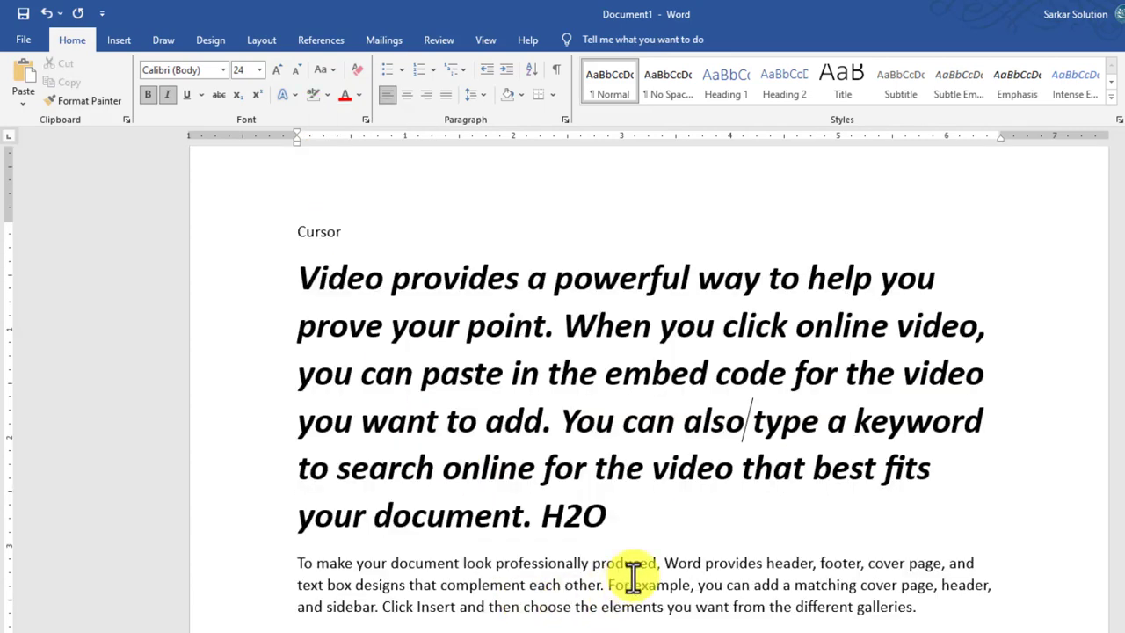
left_click(616, 519)
left_click_drag(297, 280, 631, 511)
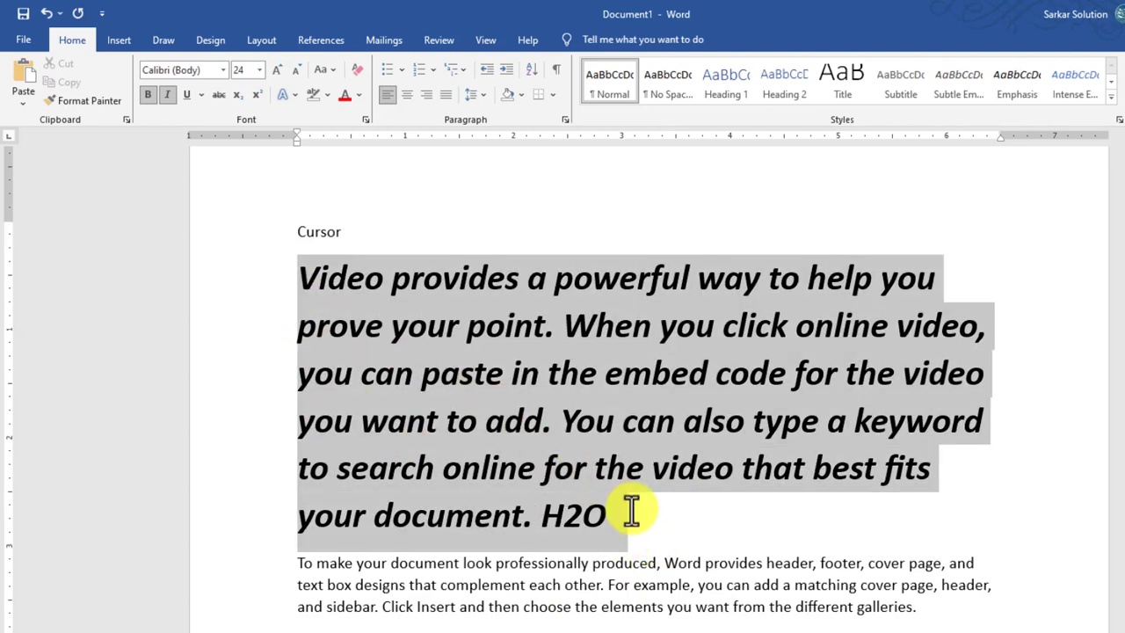
left_click(358, 93)
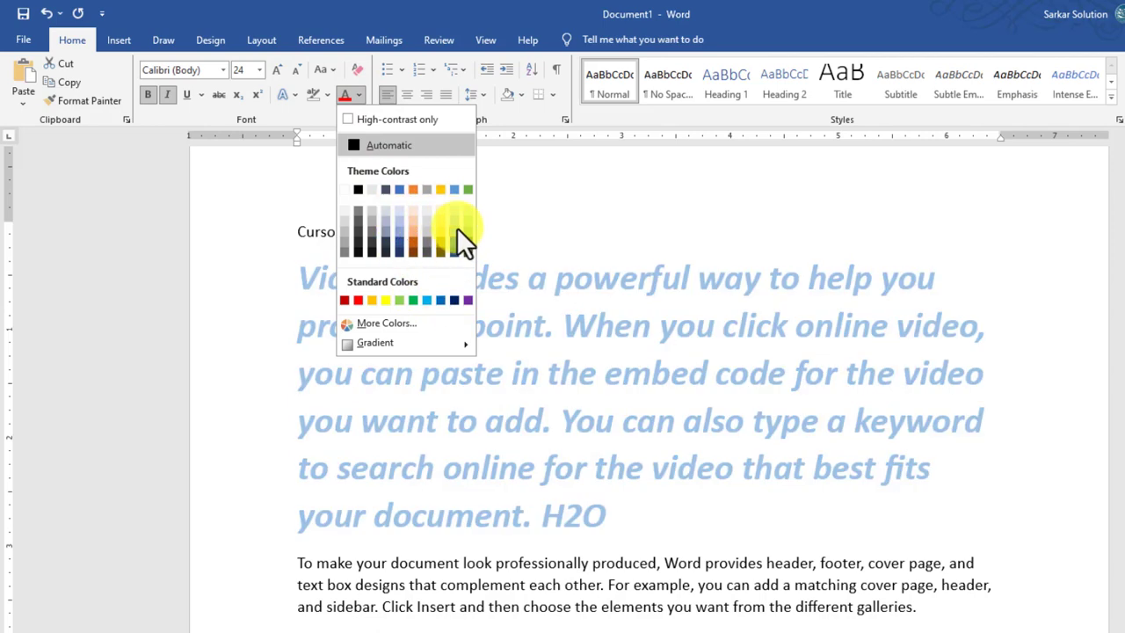
left_click(457, 251)
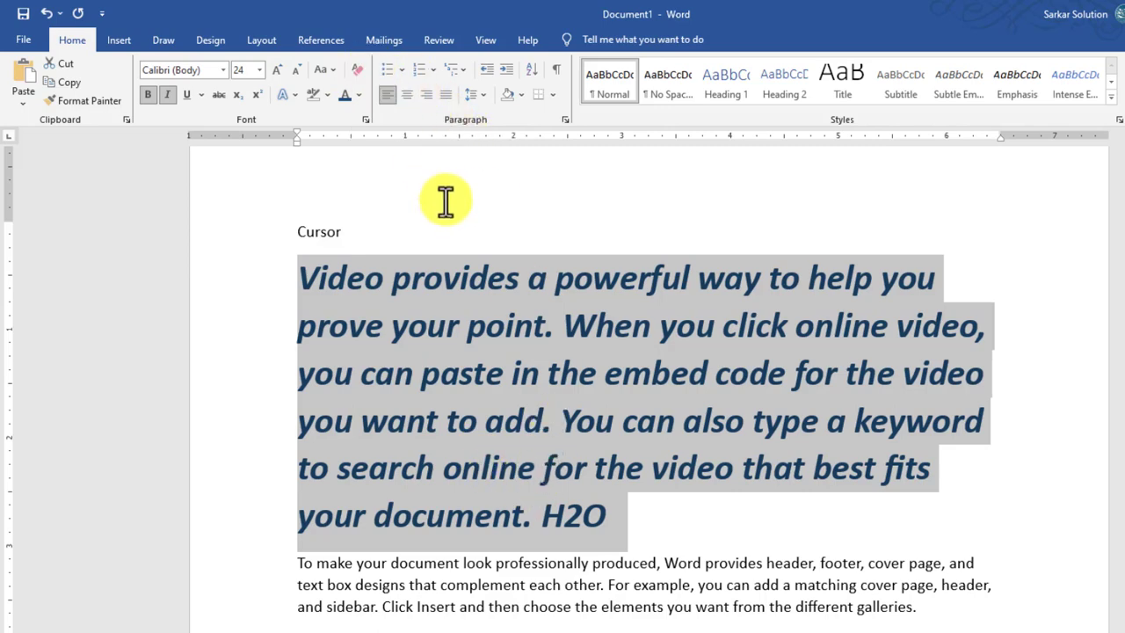
Clear all formatting from the selected first paragraph and open the Font dialog for it, moved clear of the text's start
left_click(351, 69)
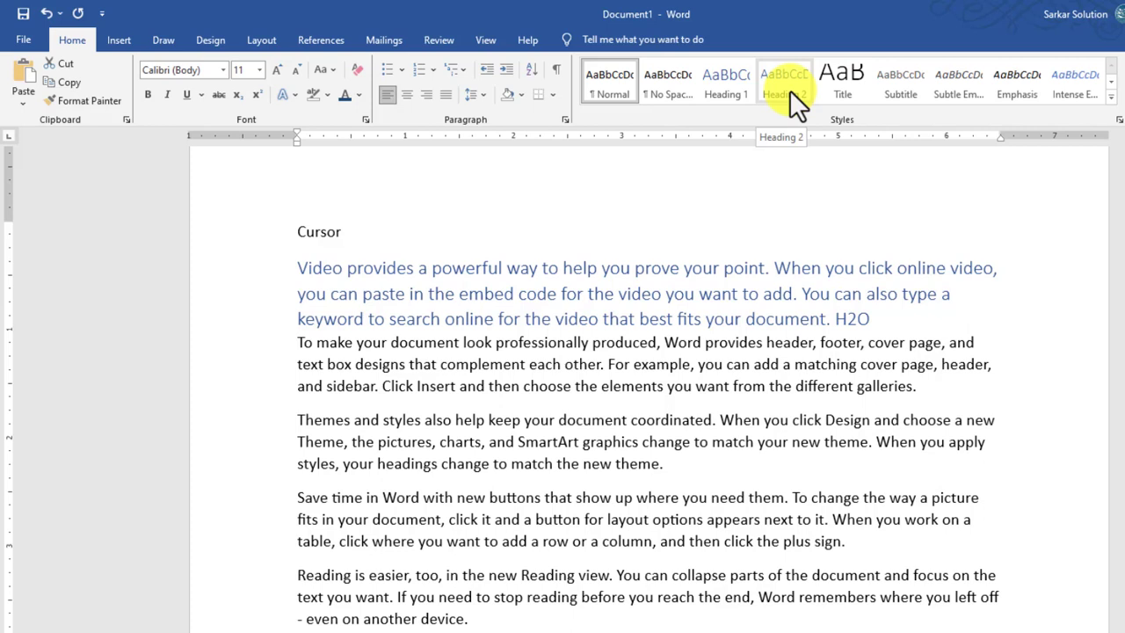
left_click(366, 123)
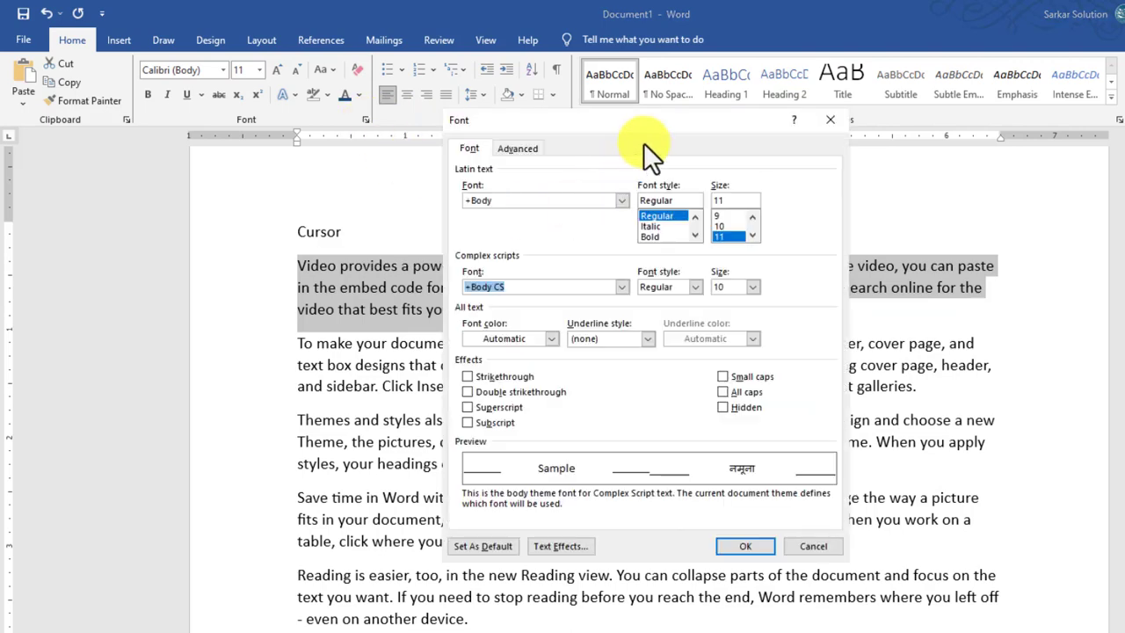
left_click_drag(644, 142, 703, 167)
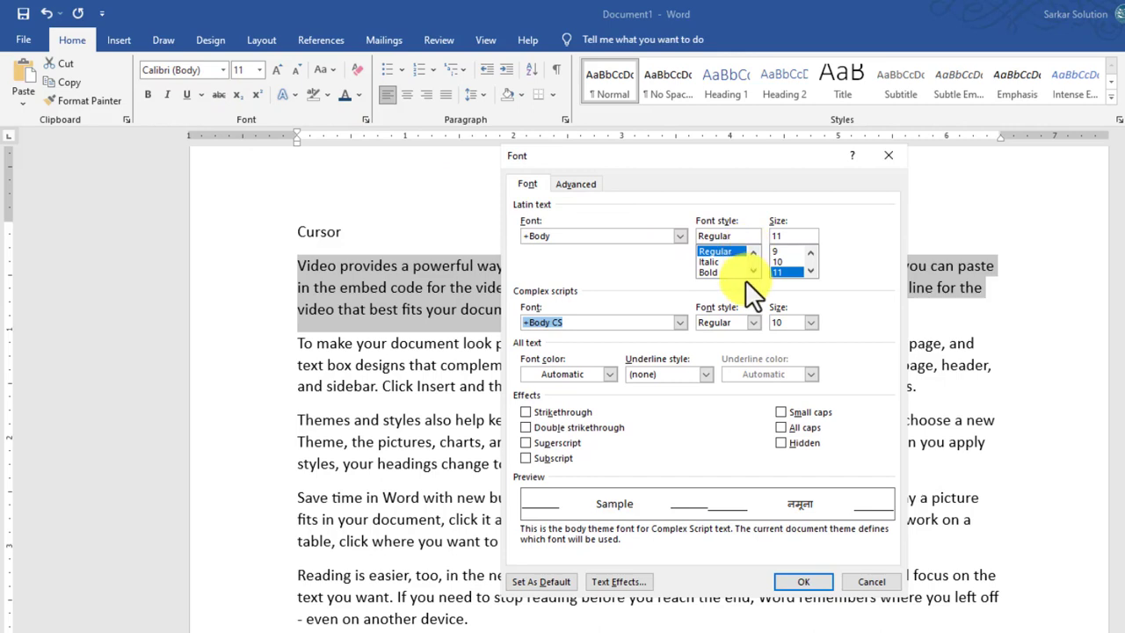
Examine the size, complex scripts font, font color and underline style settings in the Font dialog
left_click(810, 273)
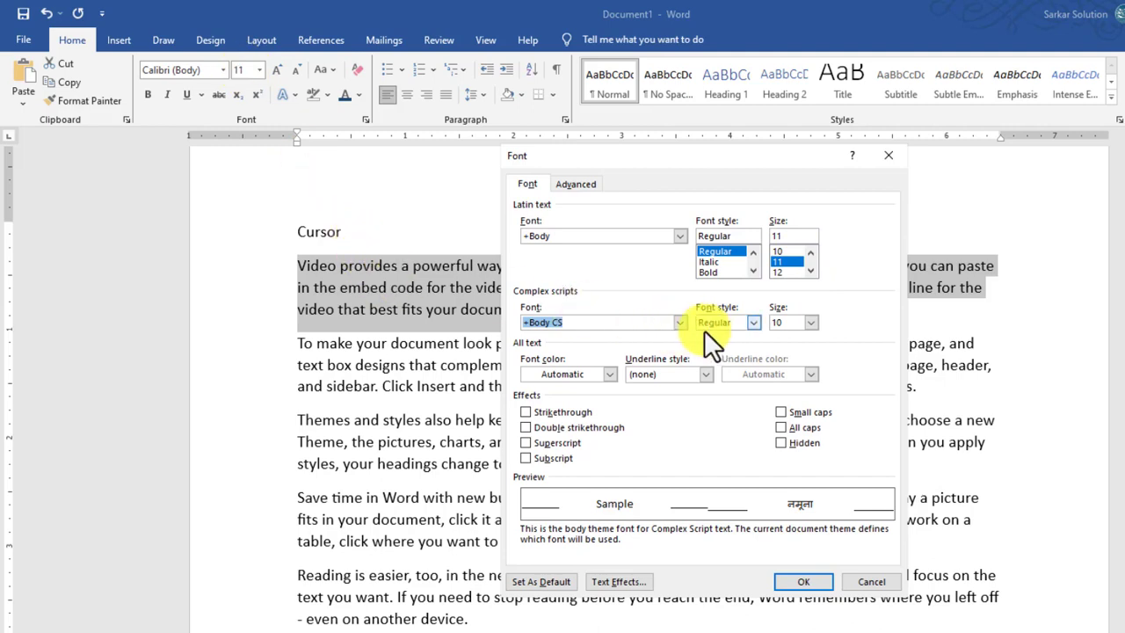
left_click(680, 323)
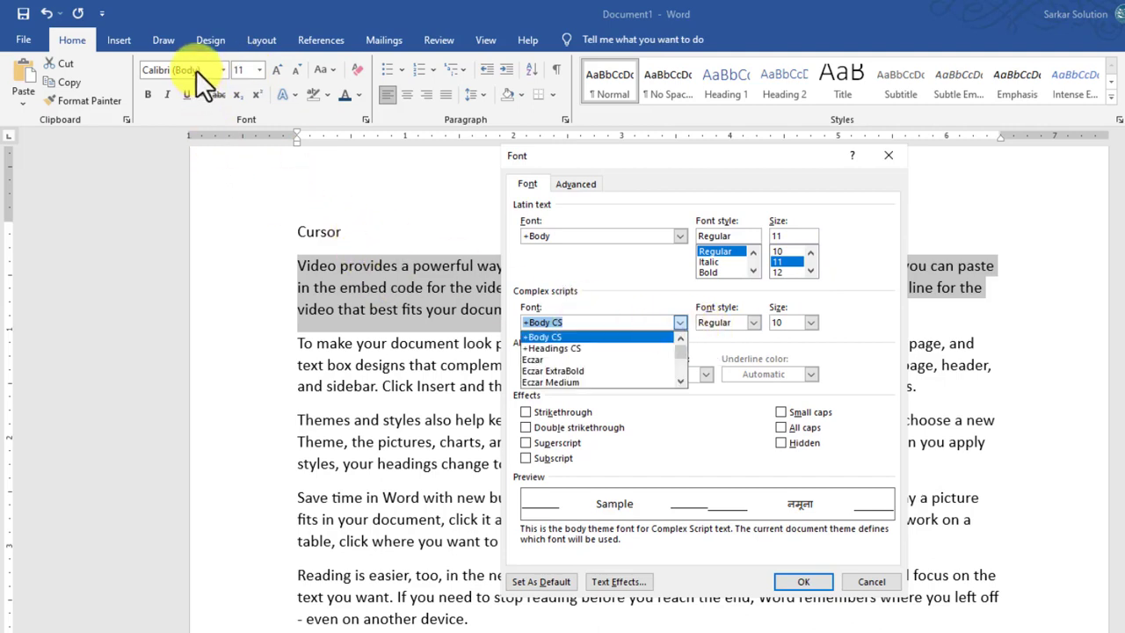
left_click(611, 337)
left_click(607, 375)
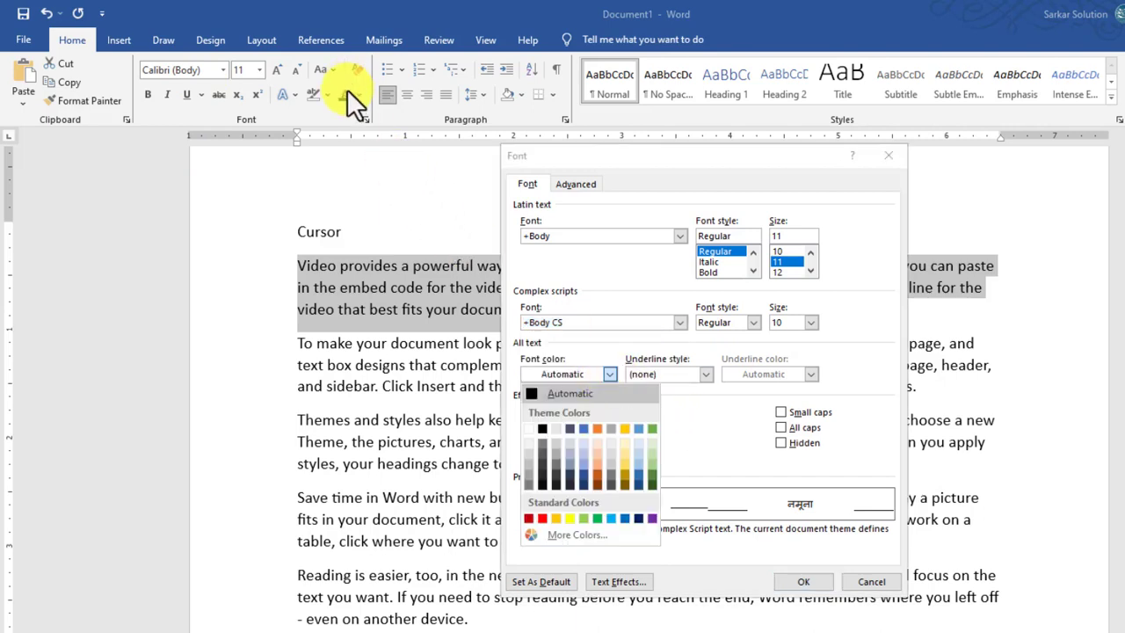
left_click(707, 376)
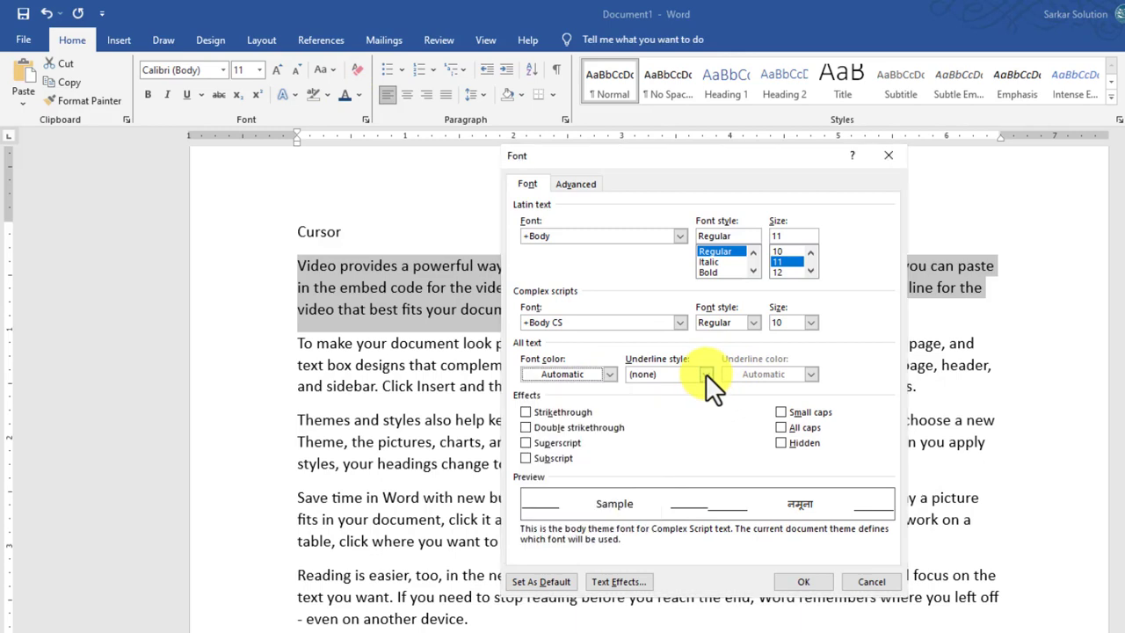
left_click(705, 374)
left_click(706, 373)
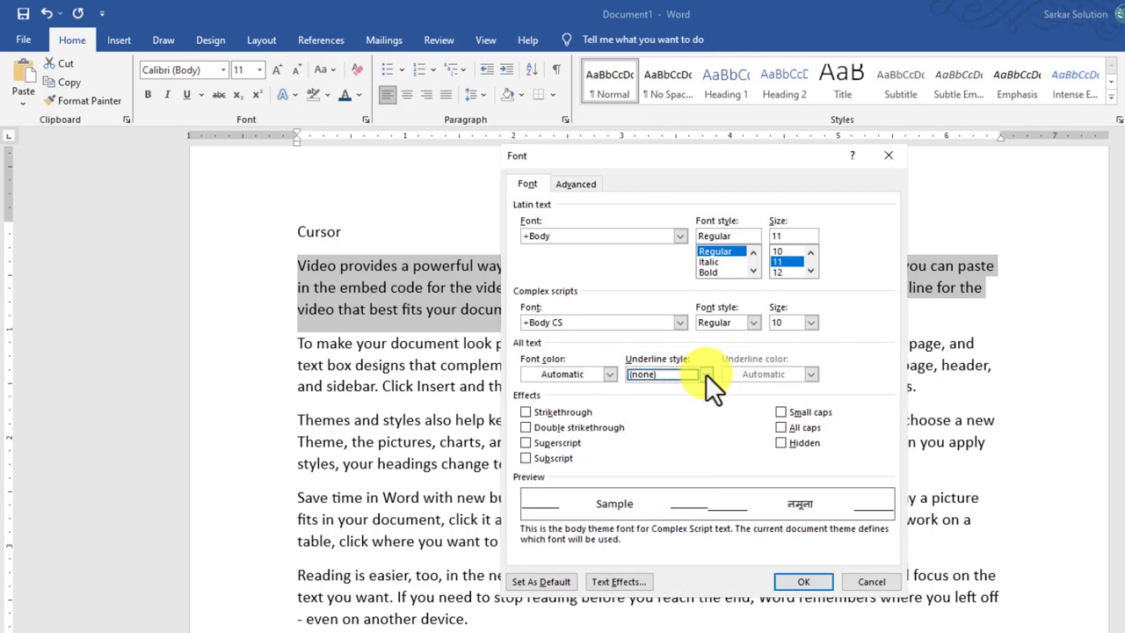
Try the Strikethrough and Double strikethrough effects one after the other in the Font dialog and turn each off again
left_click(571, 414)
left_click(572, 414)
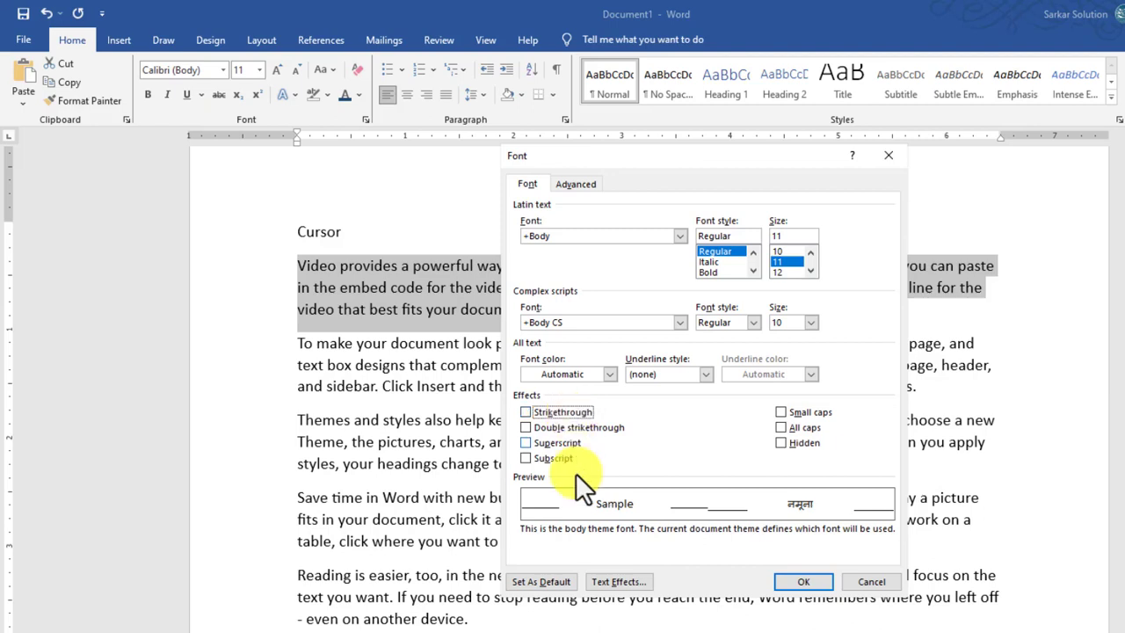
left_click(564, 409)
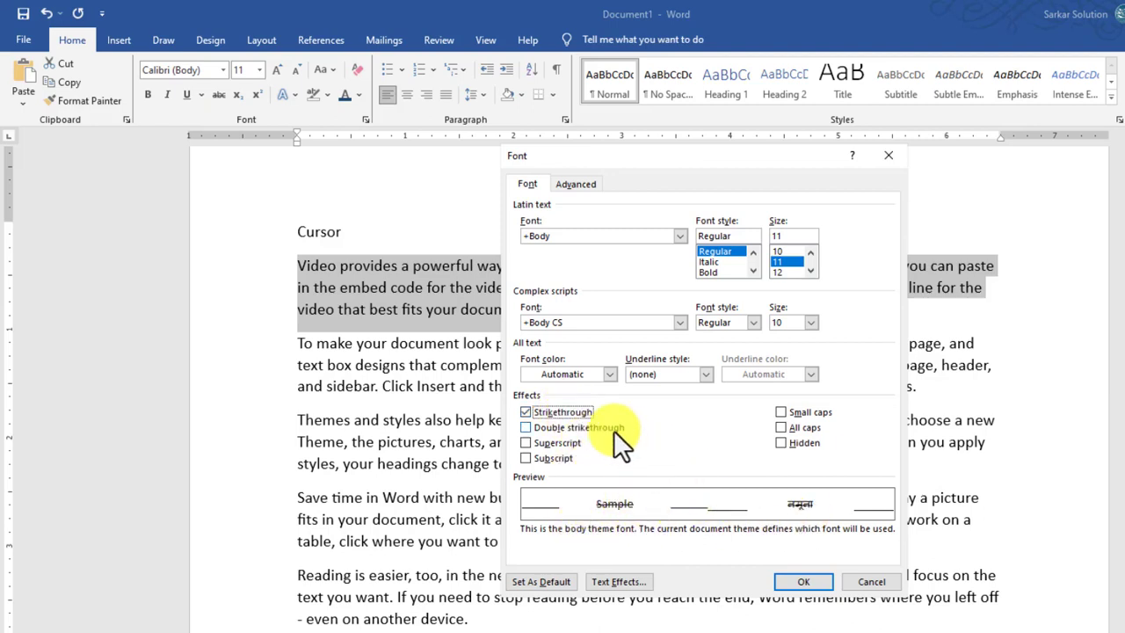
left_click(579, 413)
left_click(582, 425)
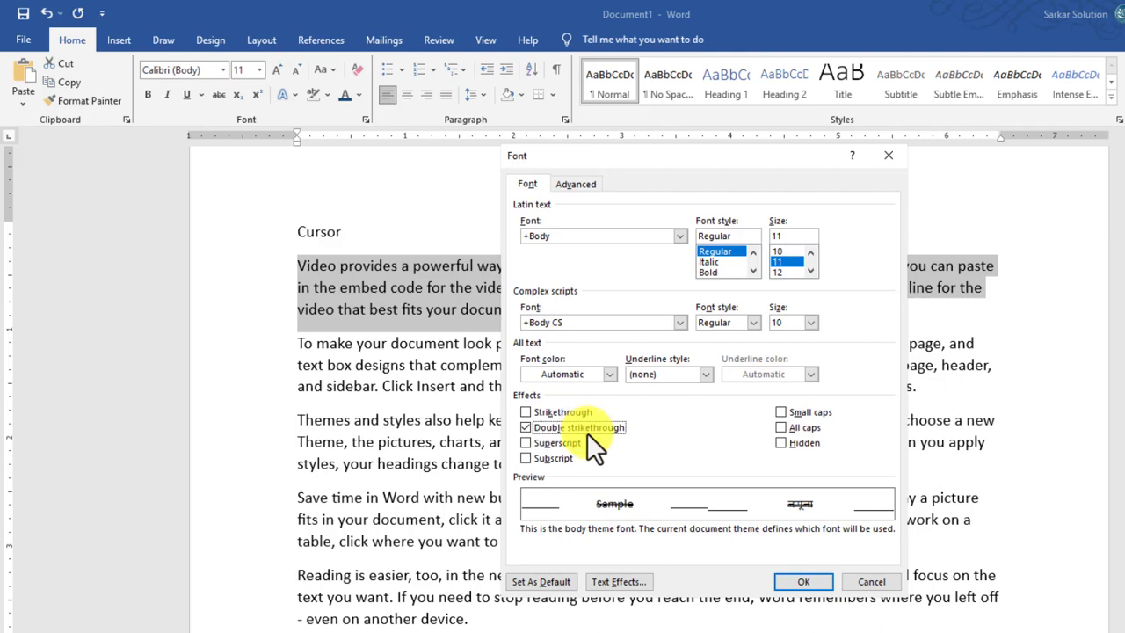
left_click(587, 431)
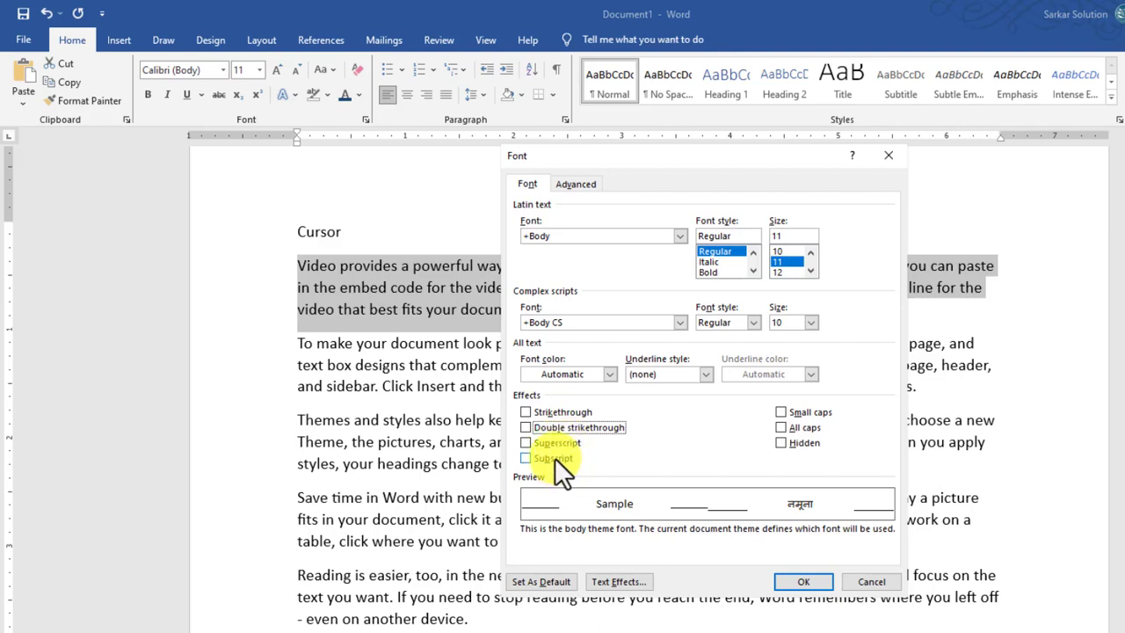
Apply the Hidden effect to the selected first paragraph and check the Font dialog without changing anything else
left_click(802, 443)
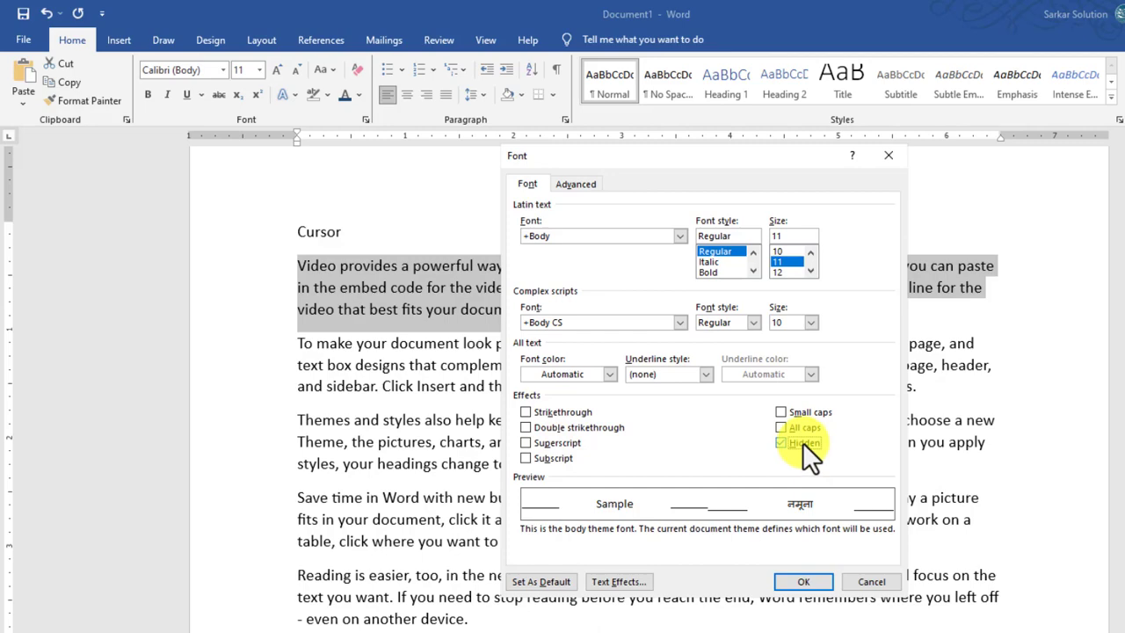
left_click(813, 580)
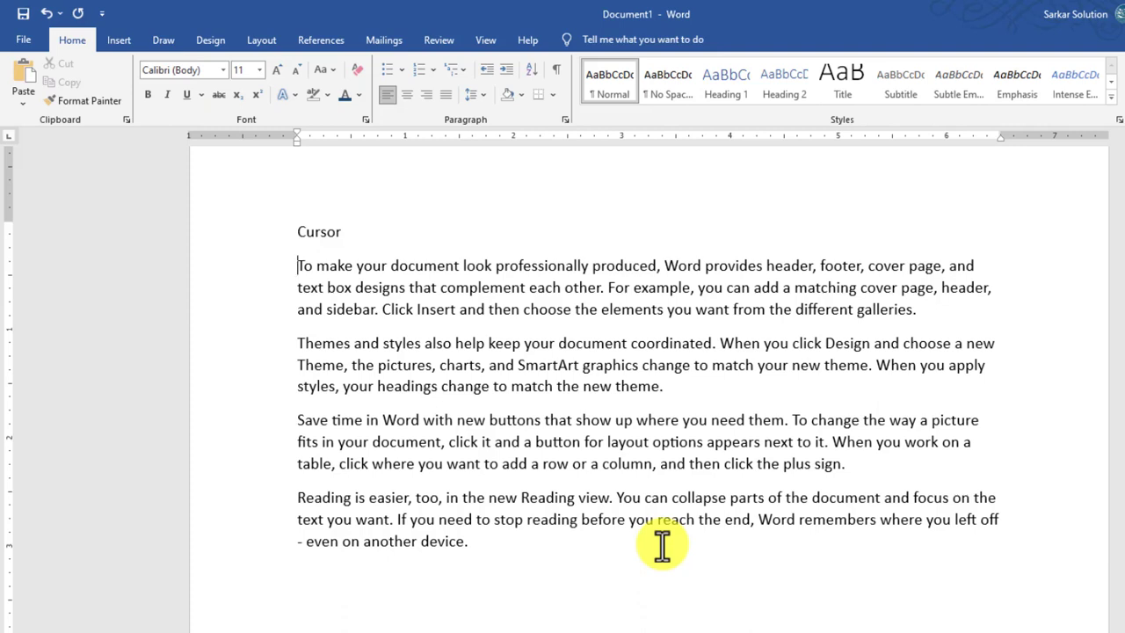
left_click(366, 119)
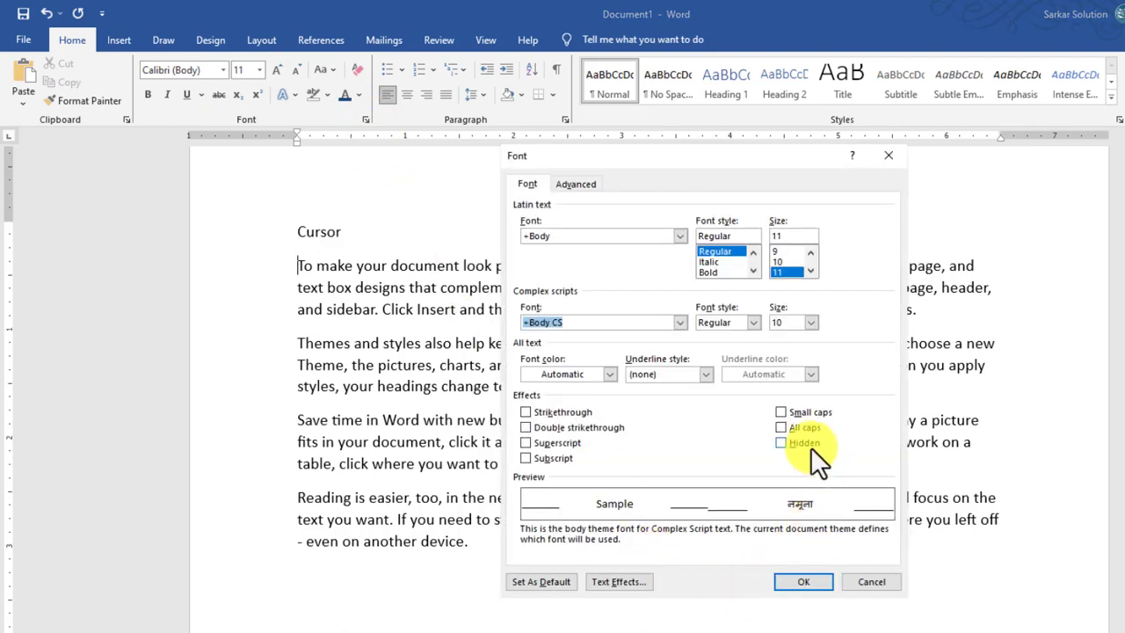
left_click(870, 587)
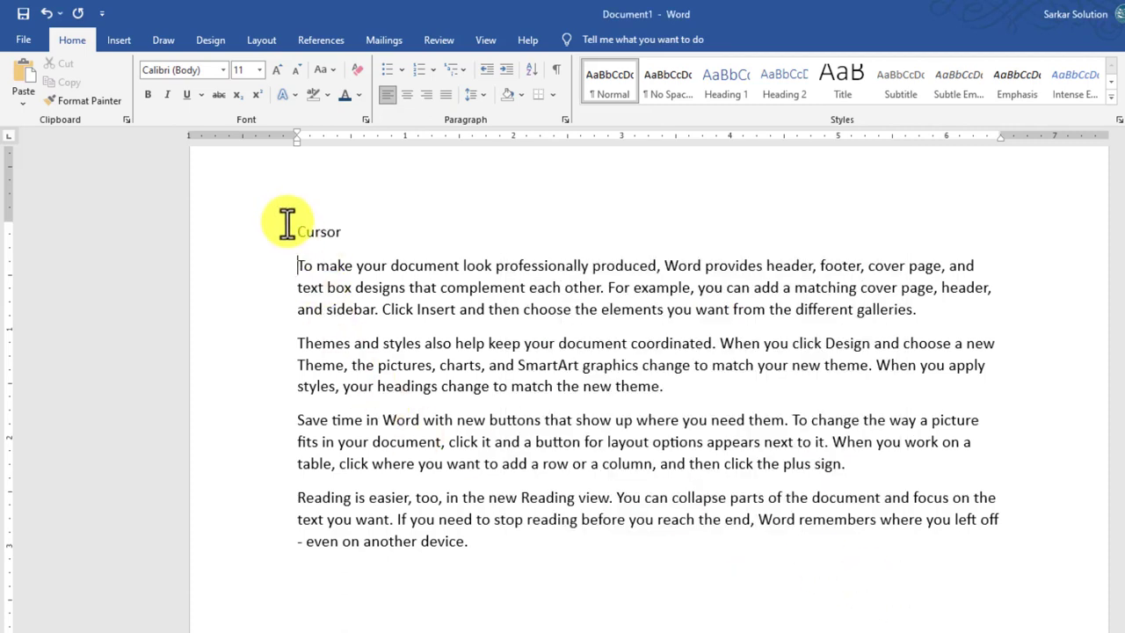
Add the text "Ctrl+A" on the empty line below the last paragraph
left_click_drag(291, 222, 545, 596)
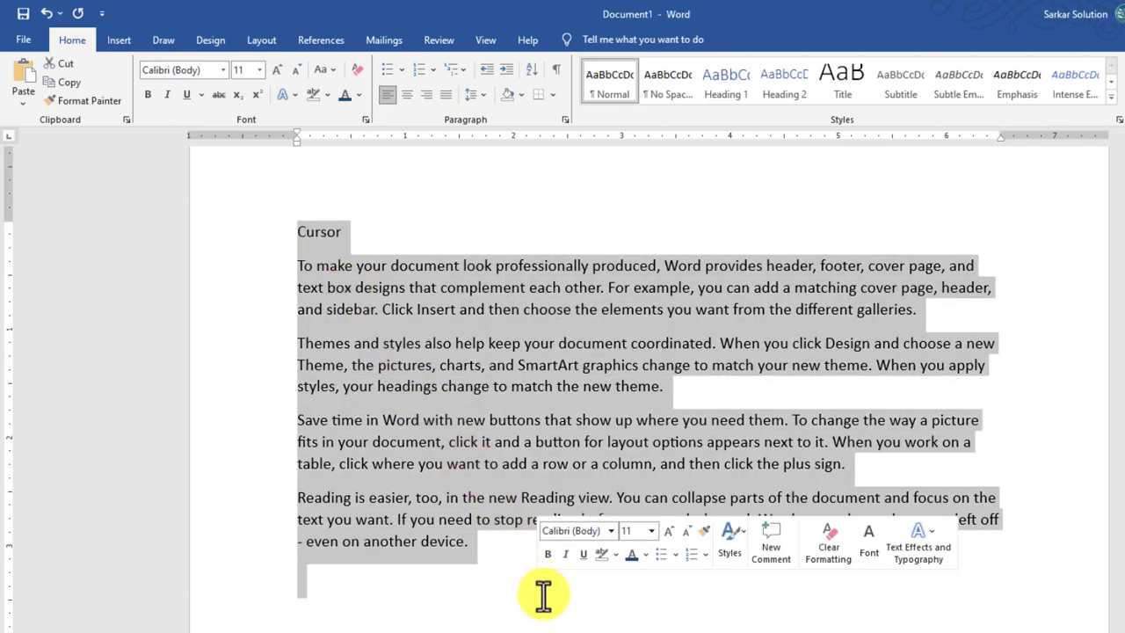
left_click(540, 613)
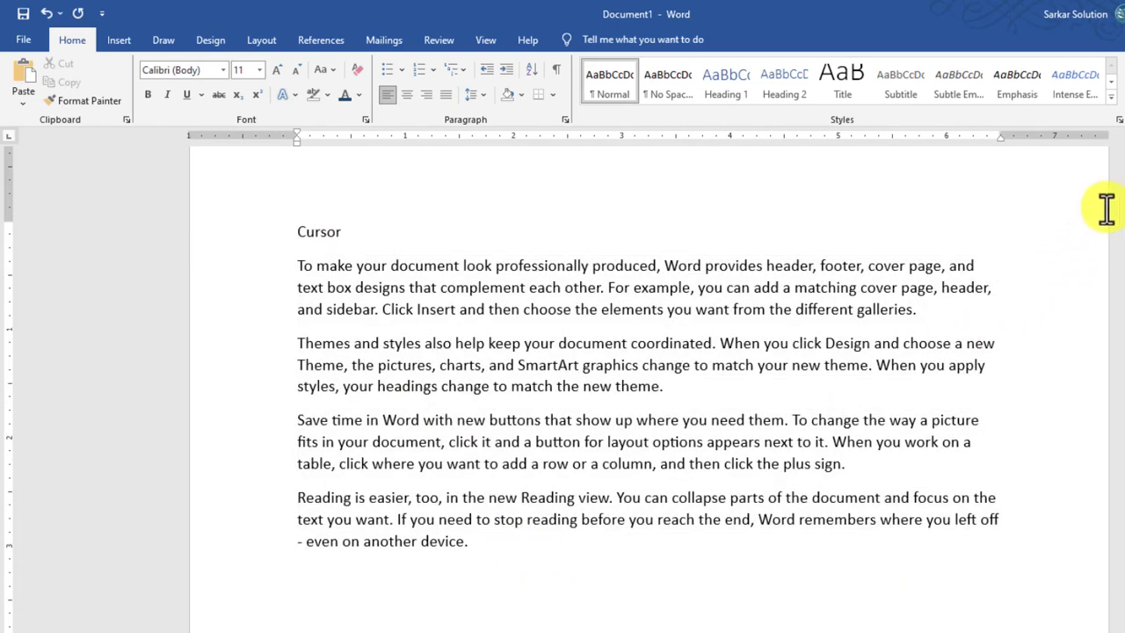
type("Ctrl+A")
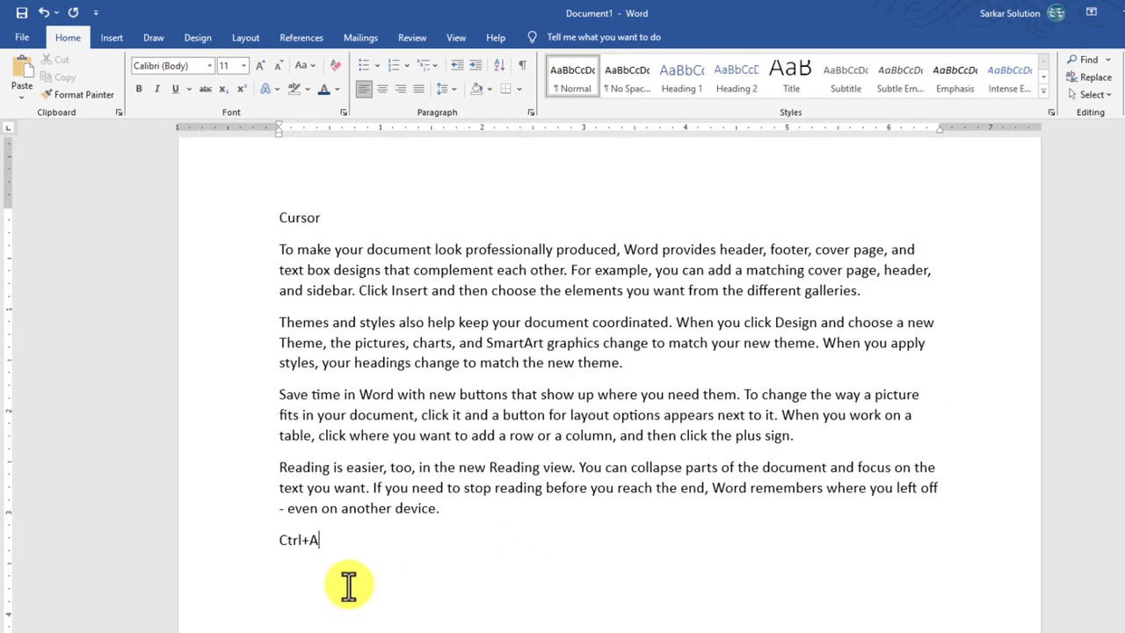
Select the entire document and turn off the Hidden font effect for all of its text
key("ctrl+a")
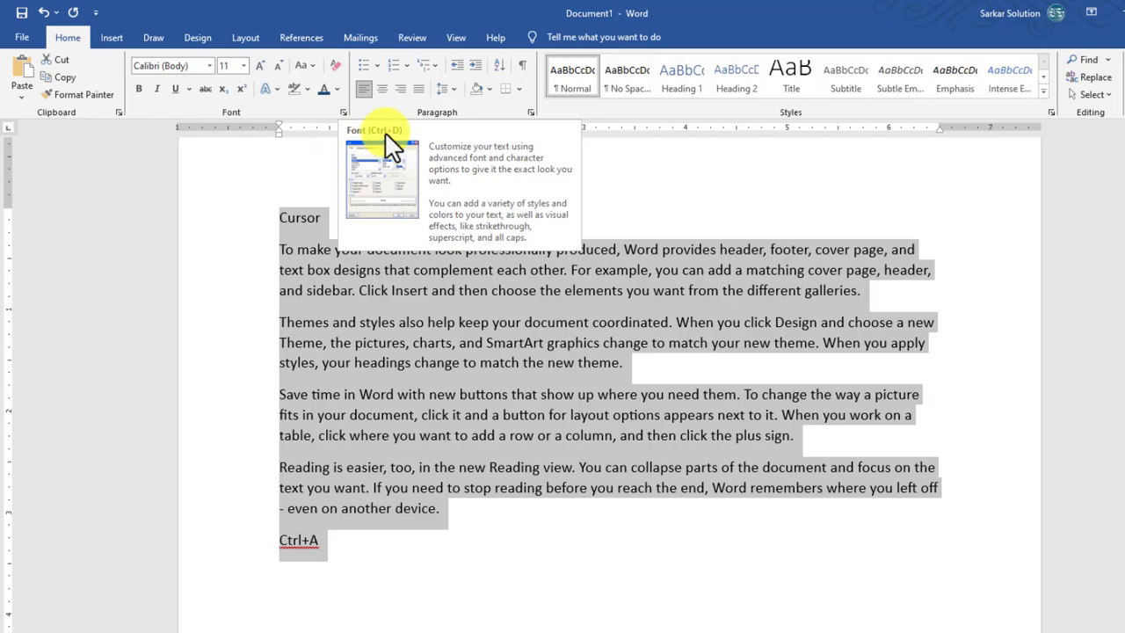
left_click(343, 113)
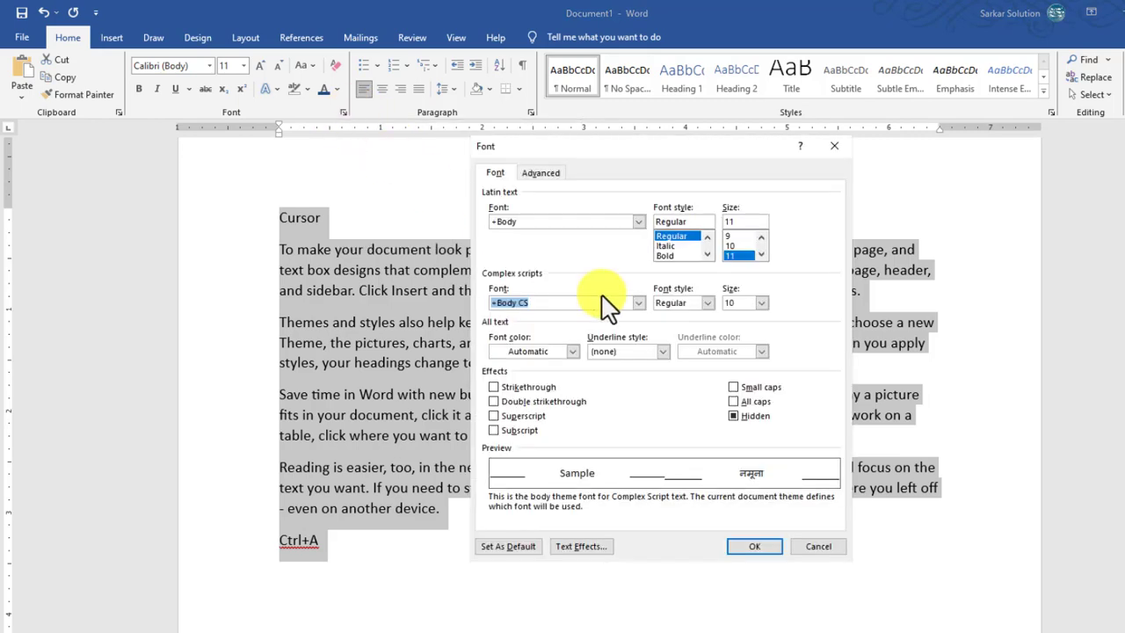
left_click(735, 416)
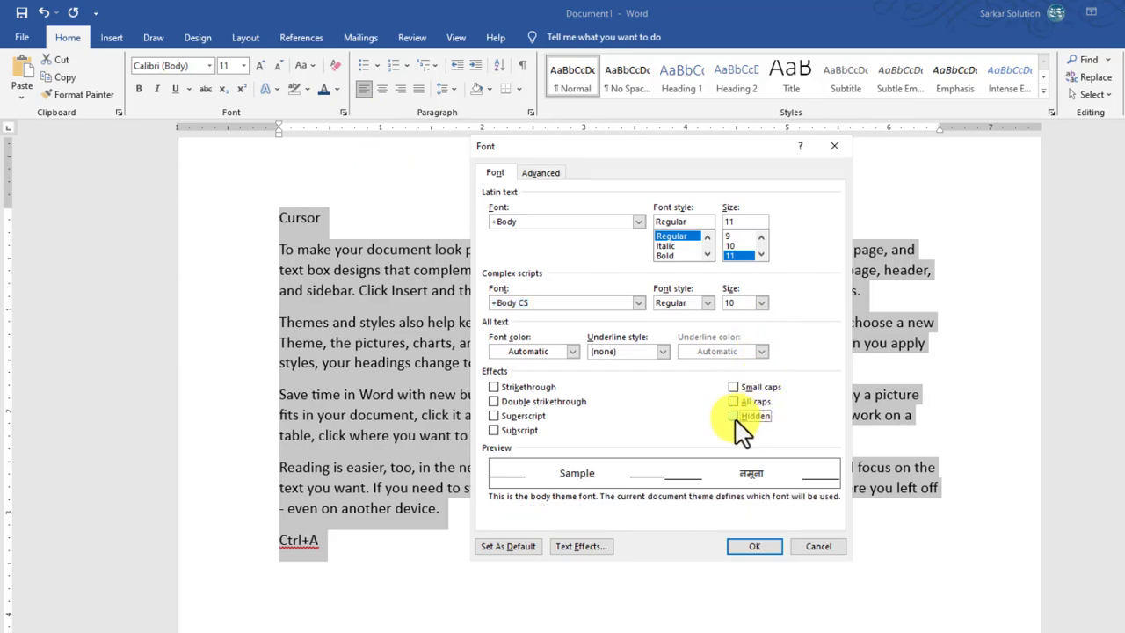
left_click(754, 546)
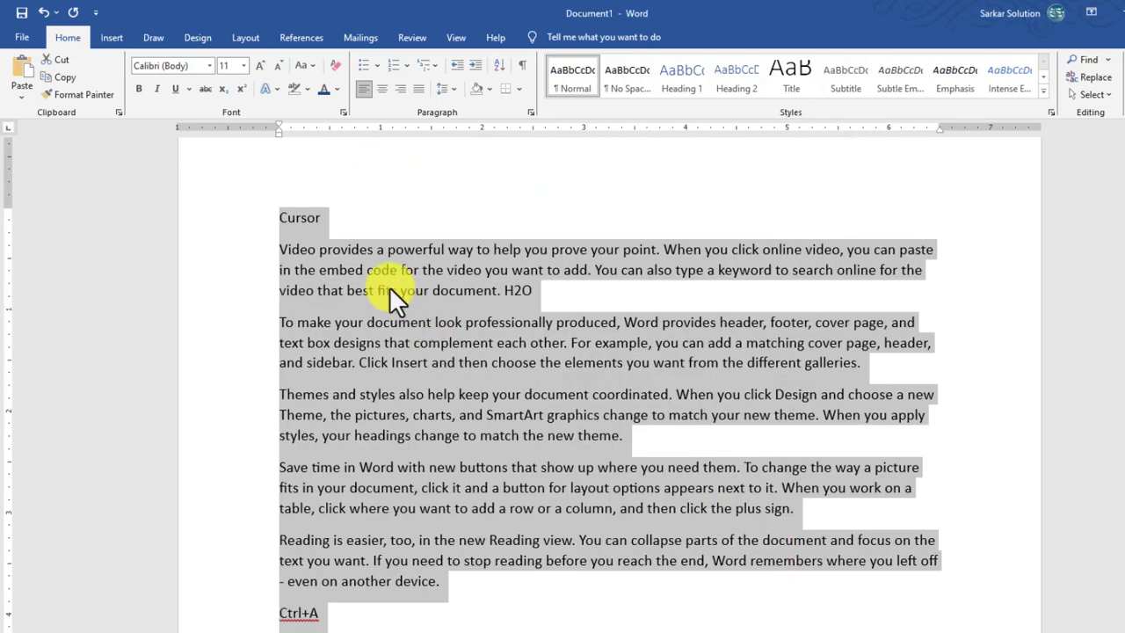
left_click(475, 290)
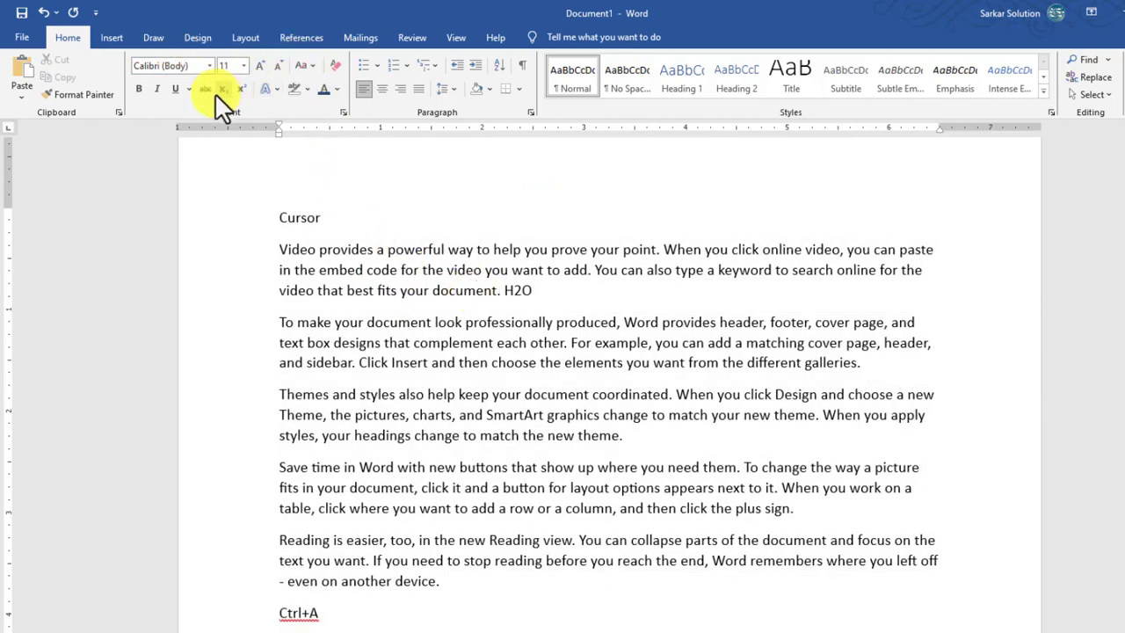
left_click(344, 112)
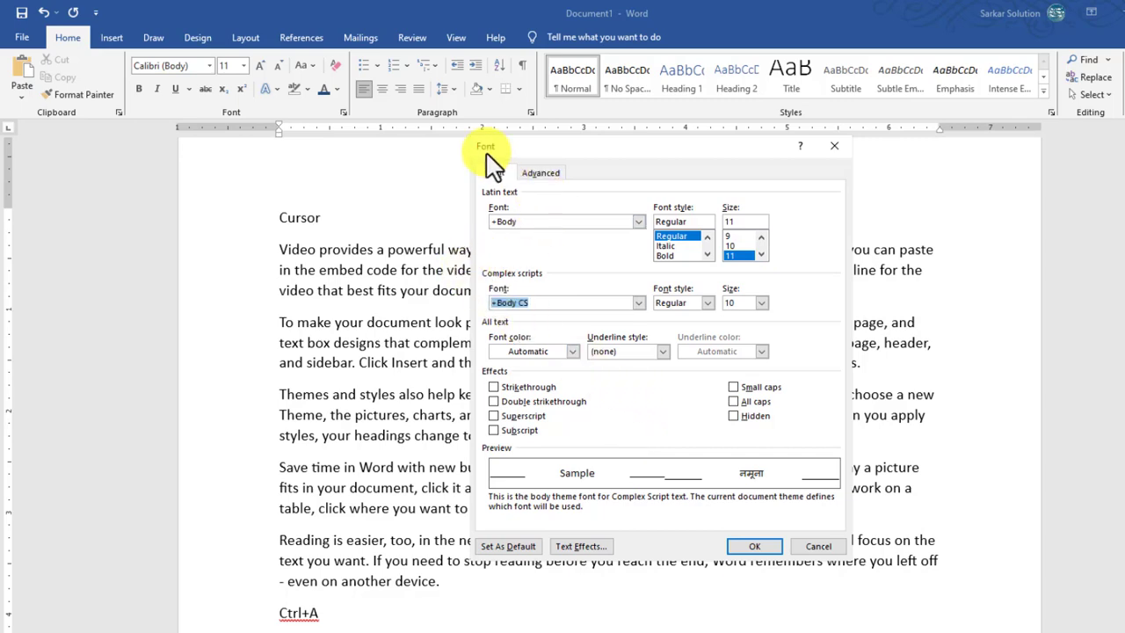
left_click(813, 546)
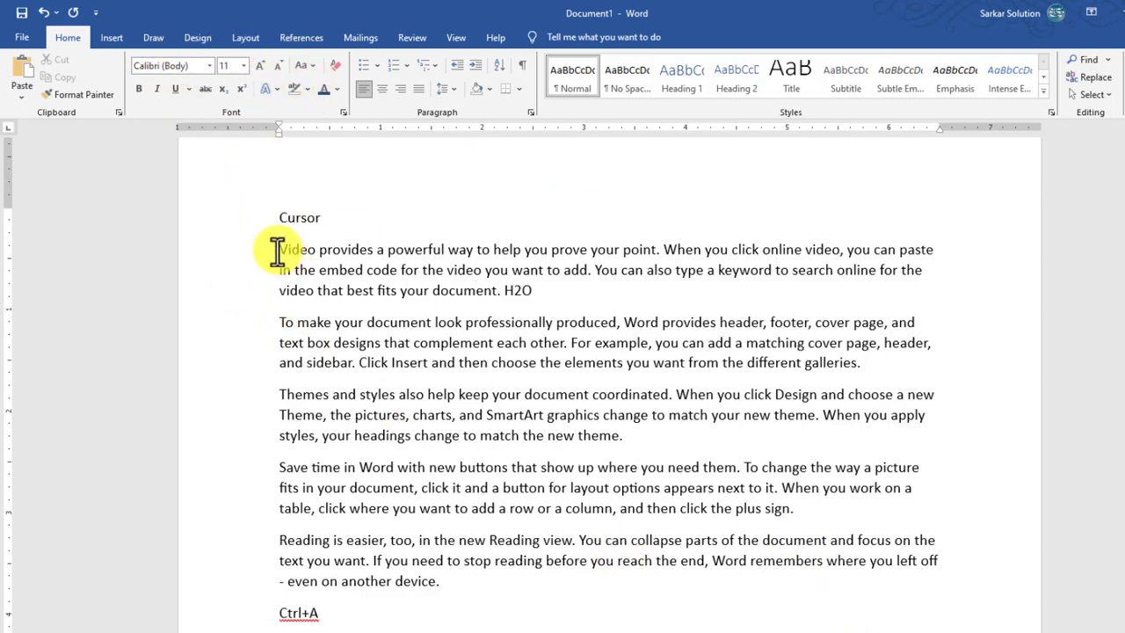
Increase the font size of the first paragraph, from "Video provides" through H2O, to 16 and cut the paragraph
left_click_drag(278, 251, 674, 296)
key("ctrl+shift+period")
key("ctrl+shift+period")
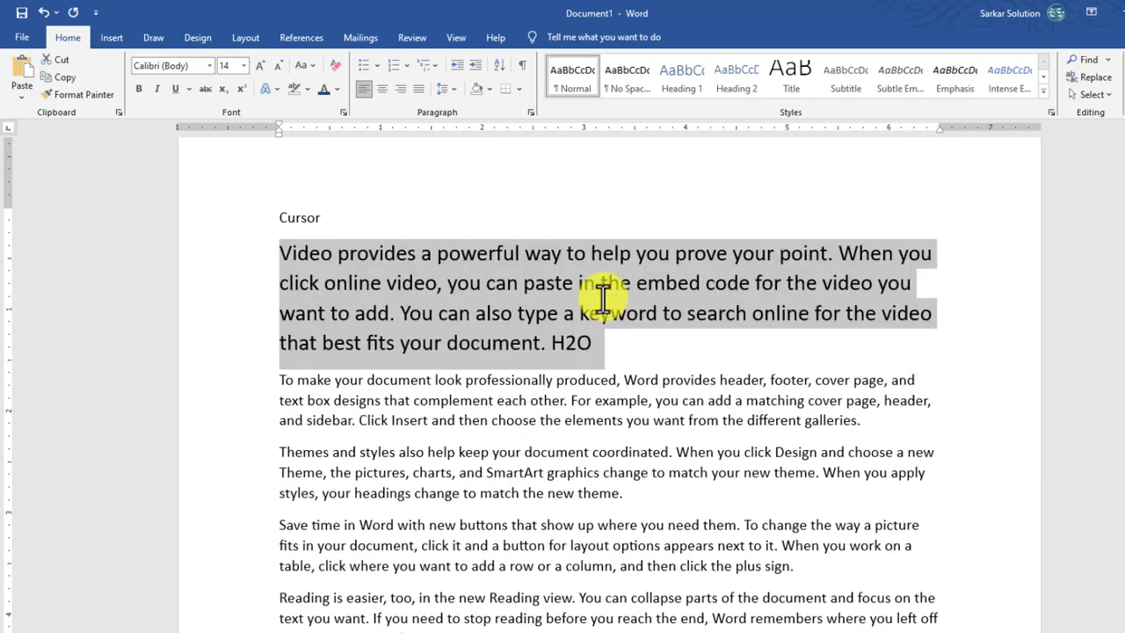
left_click(603, 299)
left_click_drag(272, 254, 654, 339)
key("ctrl+c")
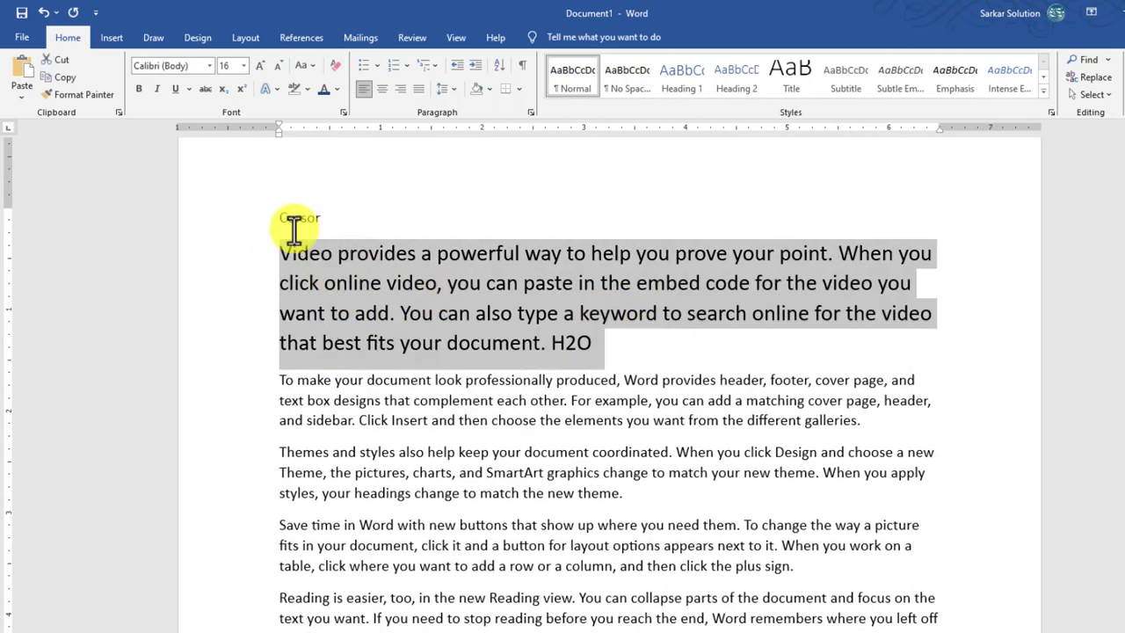
left_click(68, 63)
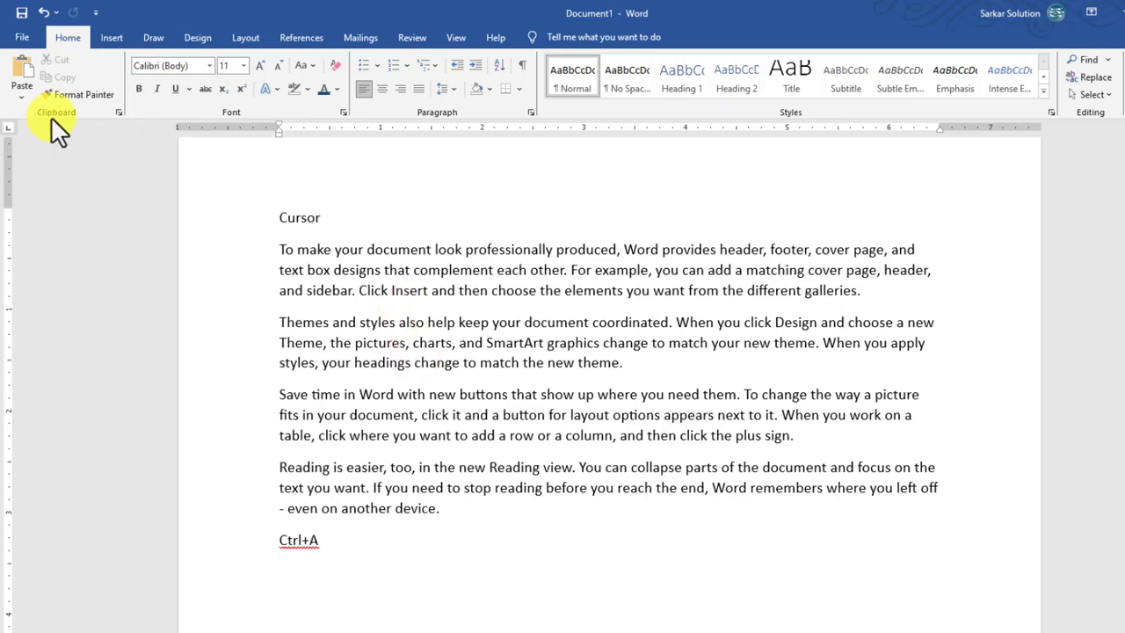
Show the Office Clipboard and paste its stored paragraph on a new line after "even on another device."
left_click(119, 114)
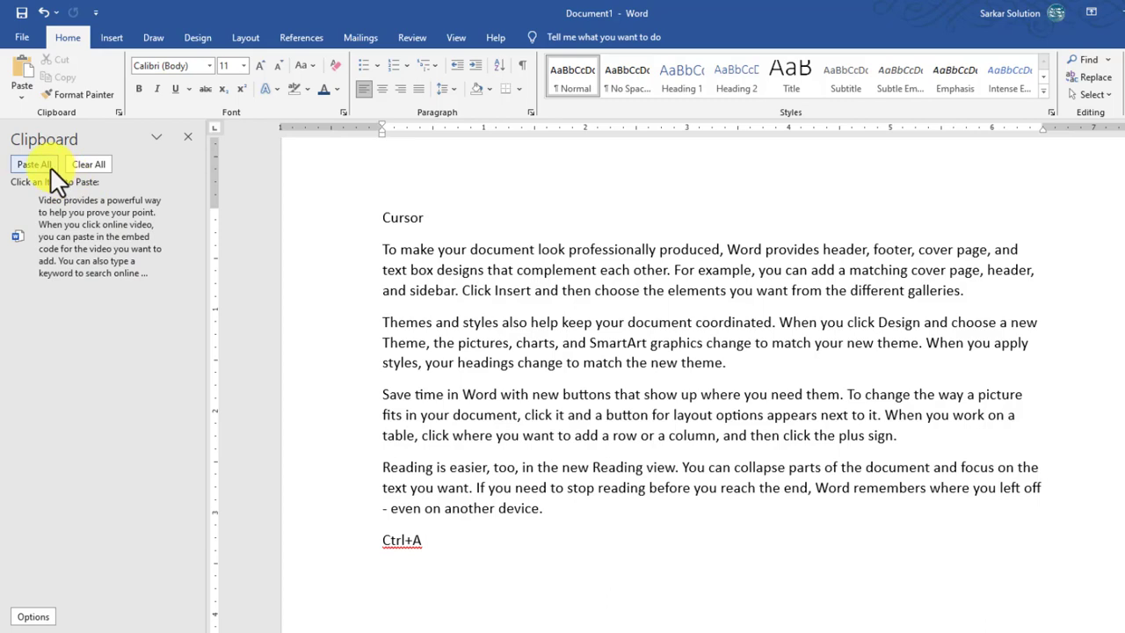
left_click(185, 235)
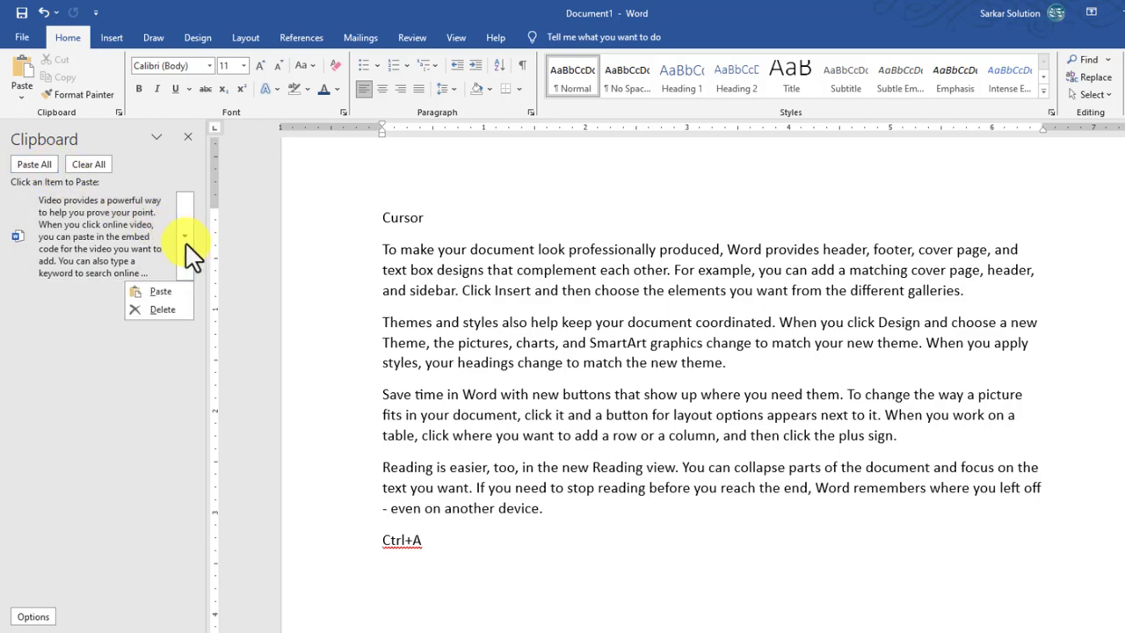
left_click(158, 309)
left_click(620, 512)
key("Return")
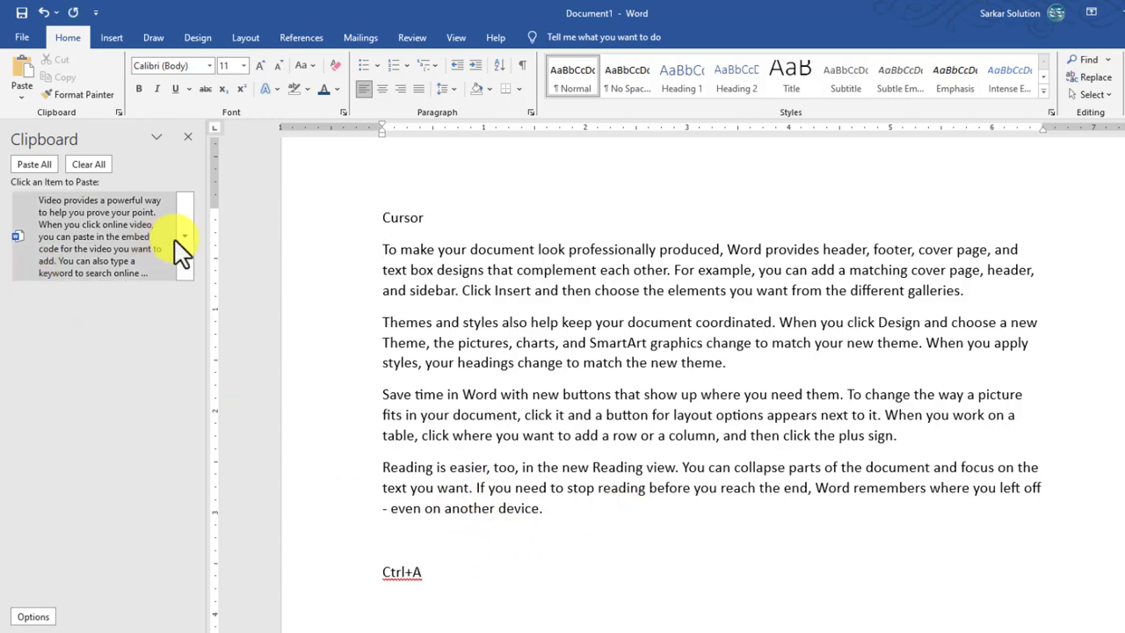
left_click(147, 236)
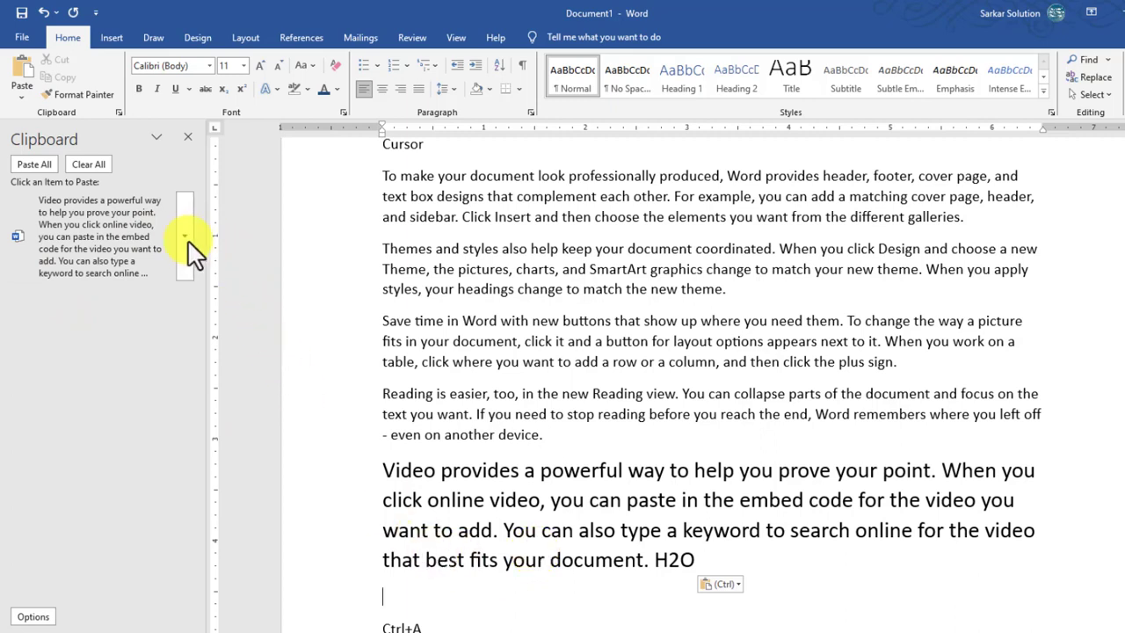
Delete the stored item from the Office Clipboard and copy the large "Video provides" paragraph to it
left_click(183, 239)
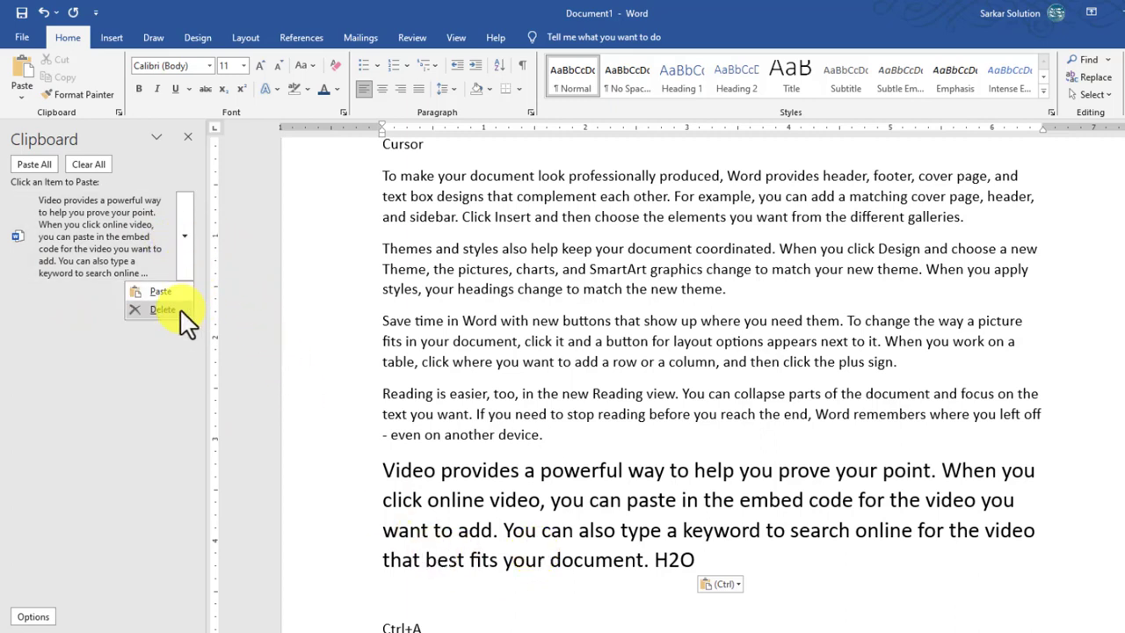
left_click(181, 309)
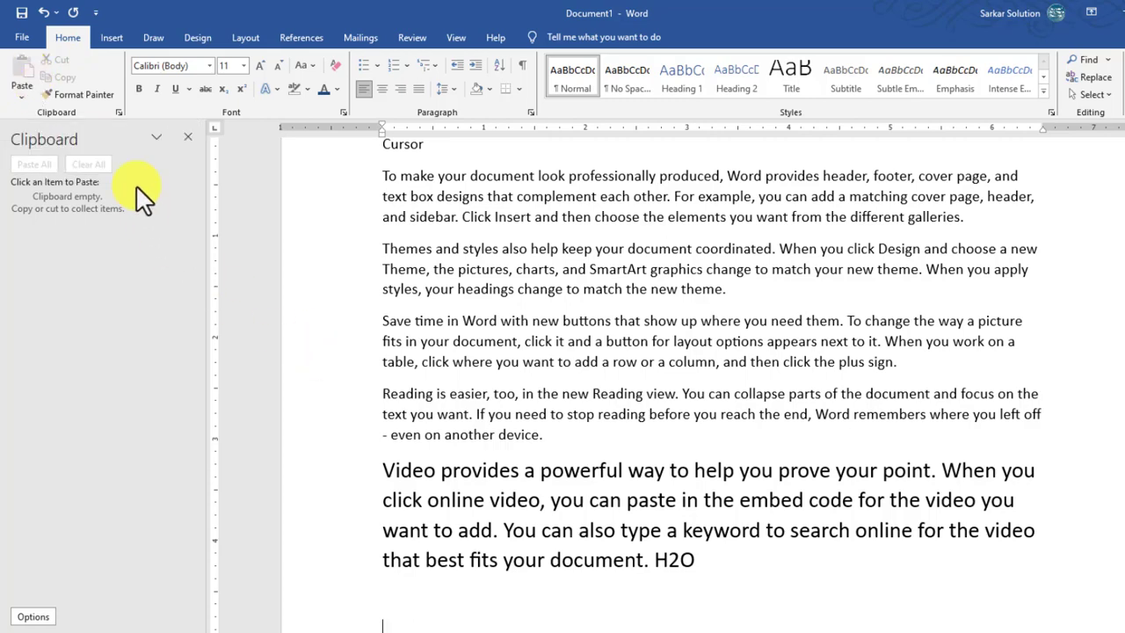
left_click_drag(384, 467, 816, 570)
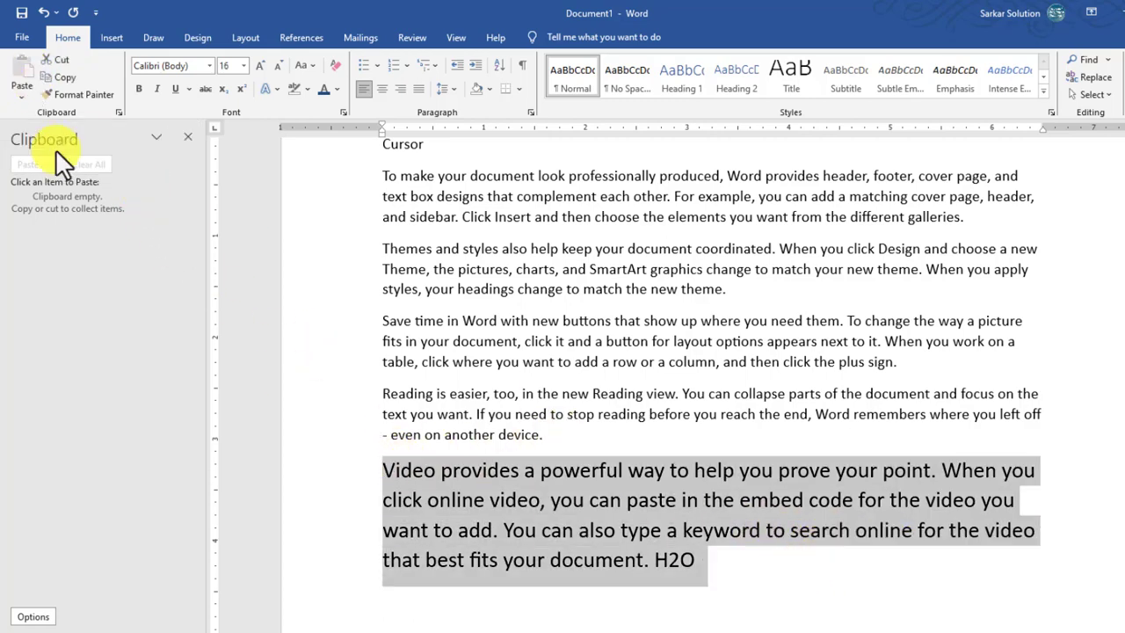
left_click(65, 78)
Paste the copied paragraph on a new line directly below Cursor and remove the extra blank line after it
scroll(515, 422, "up", 2)
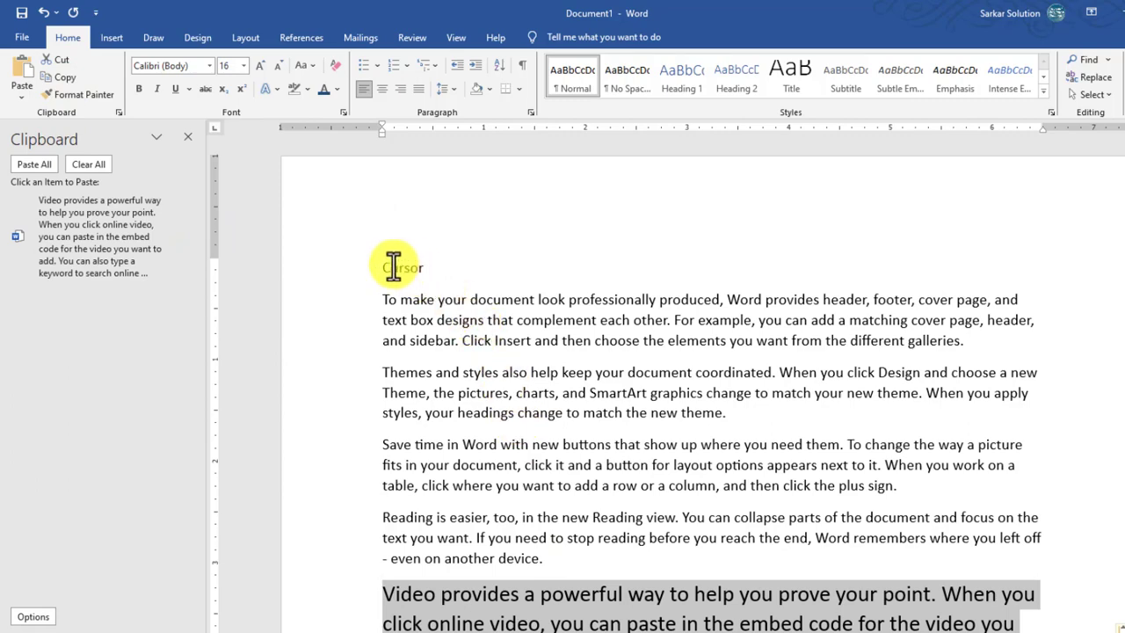
left_click(382, 297)
key("Return")
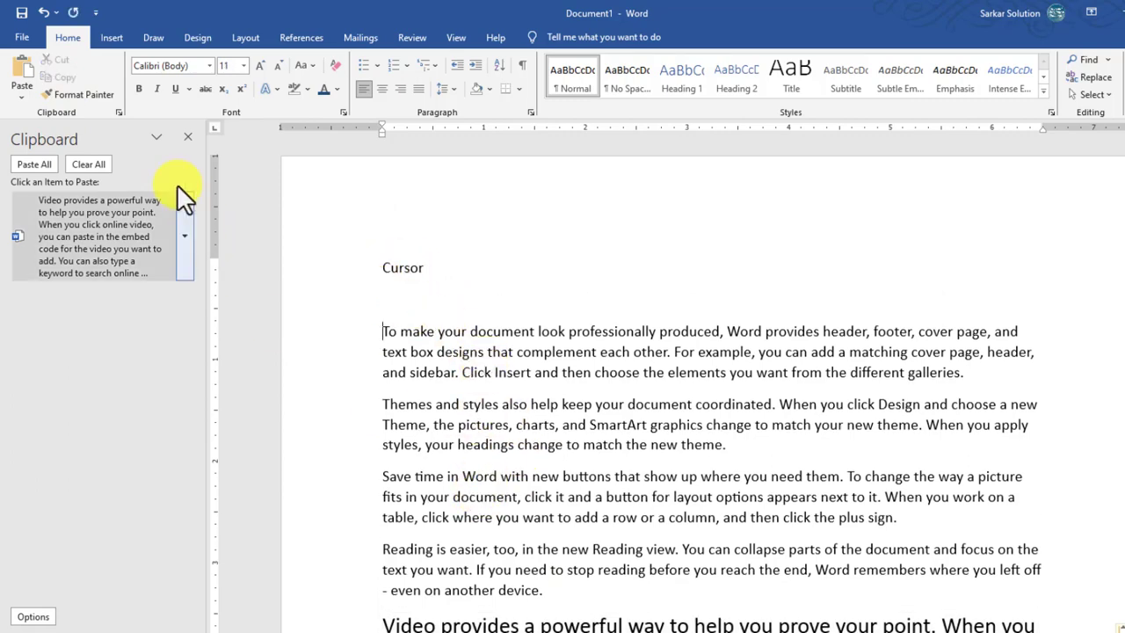
left_click(417, 303)
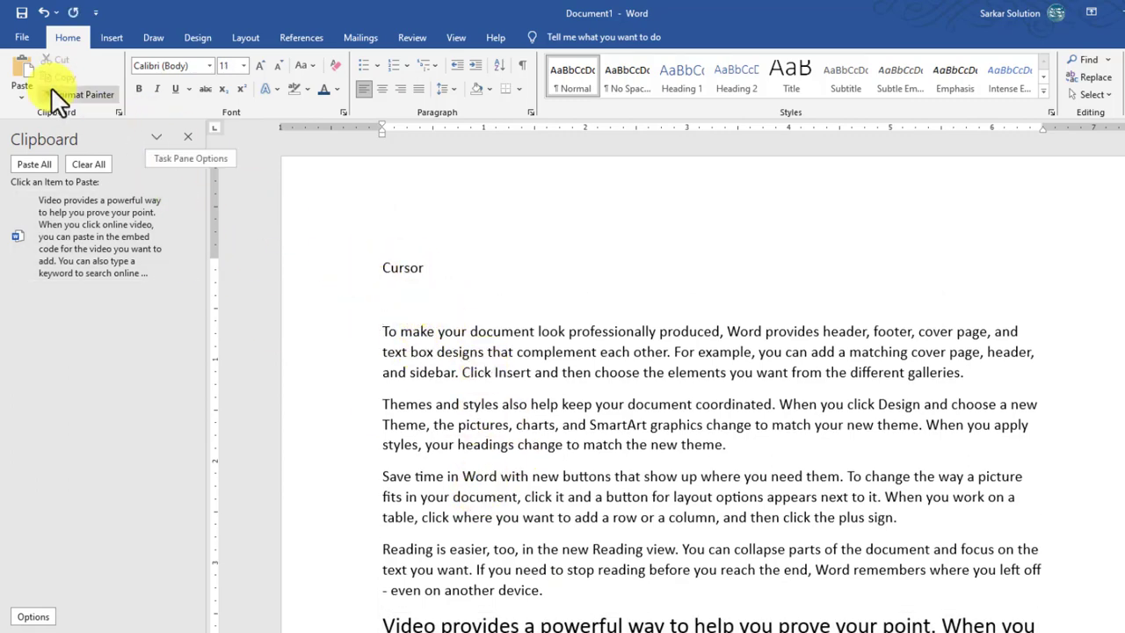
left_click(26, 77)
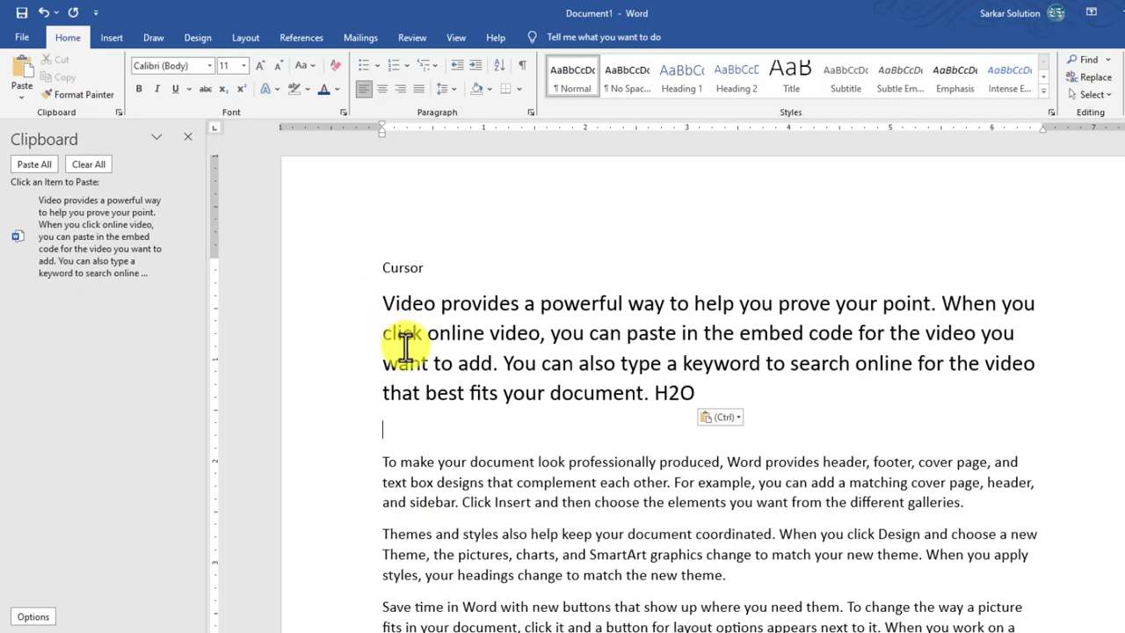
key("Delete")
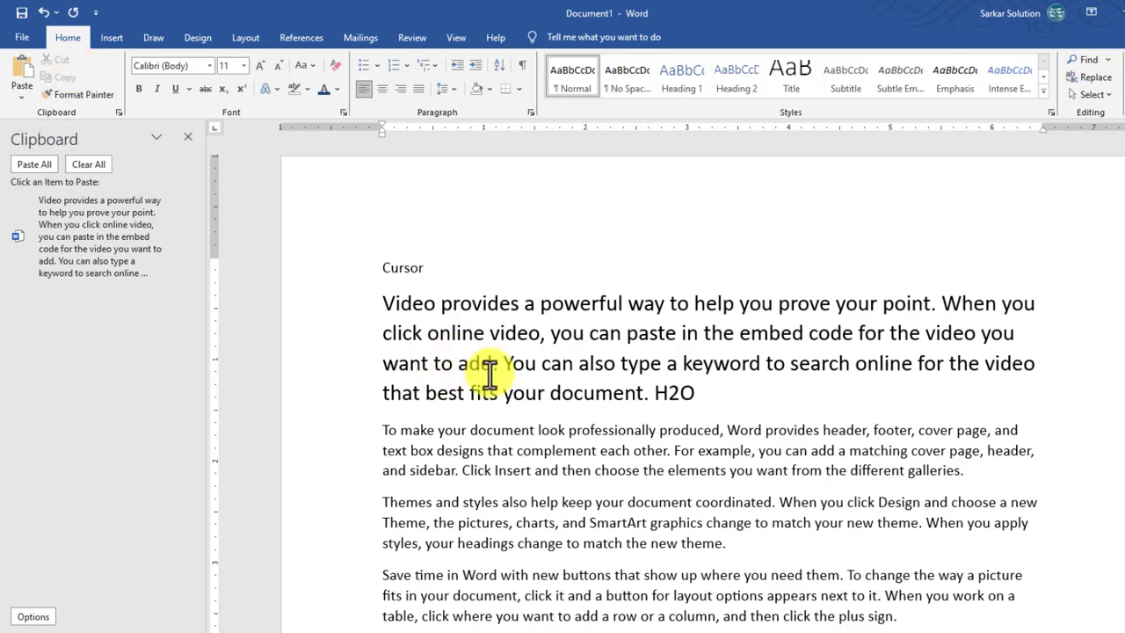
Select the title line Cursor and increase its font size to 36
left_click_drag(384, 308, 765, 407)
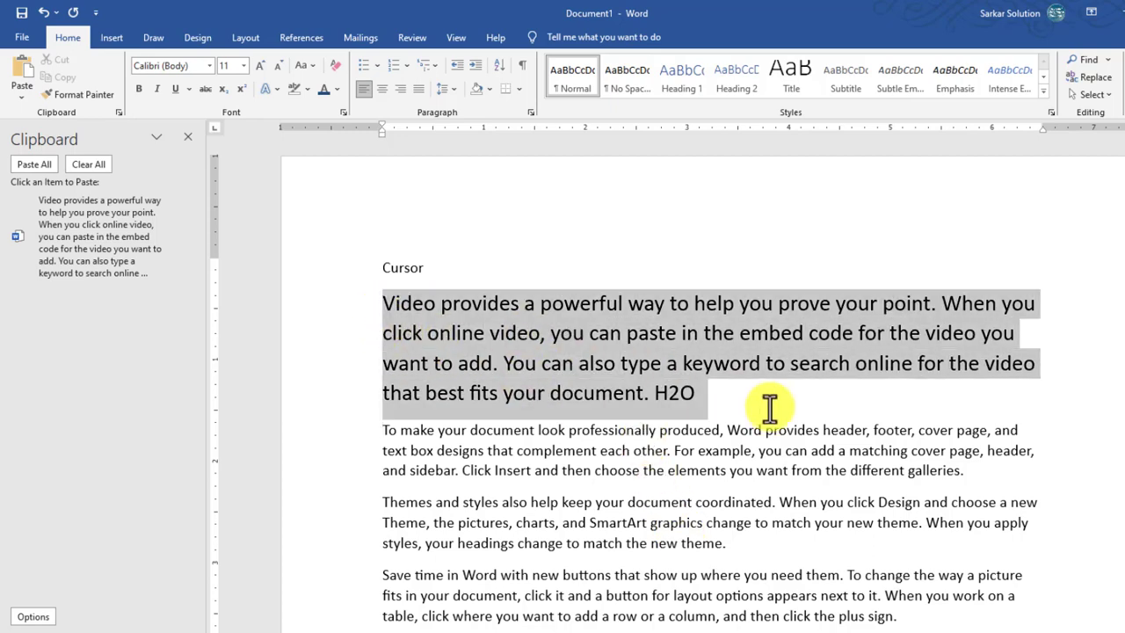
left_click_drag(478, 270, 324, 271)
key("ctrl+shift+period")
key("ctrl+shift+period")
key("ctrl+shift+period")
key("ctrl+shift+period")
key("ctrl+shift+period")
key("ctrl+shift+period")
key("ctrl+shift+period")
key("ctrl+shift+period")
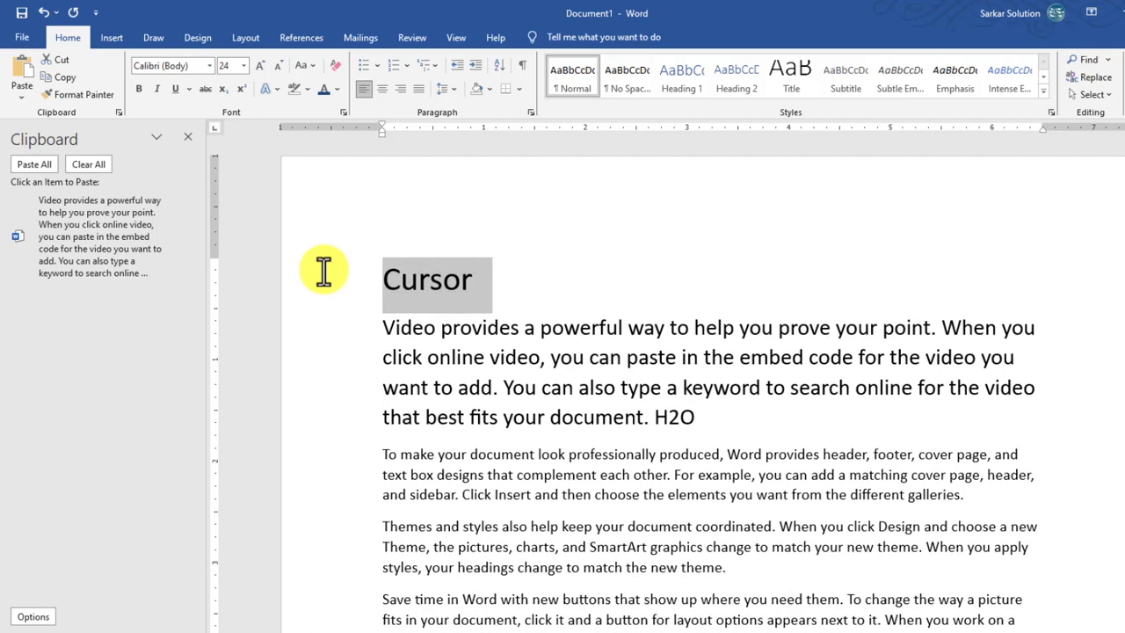
key("ctrl+shift+period")
key("ctrl+shift+period")
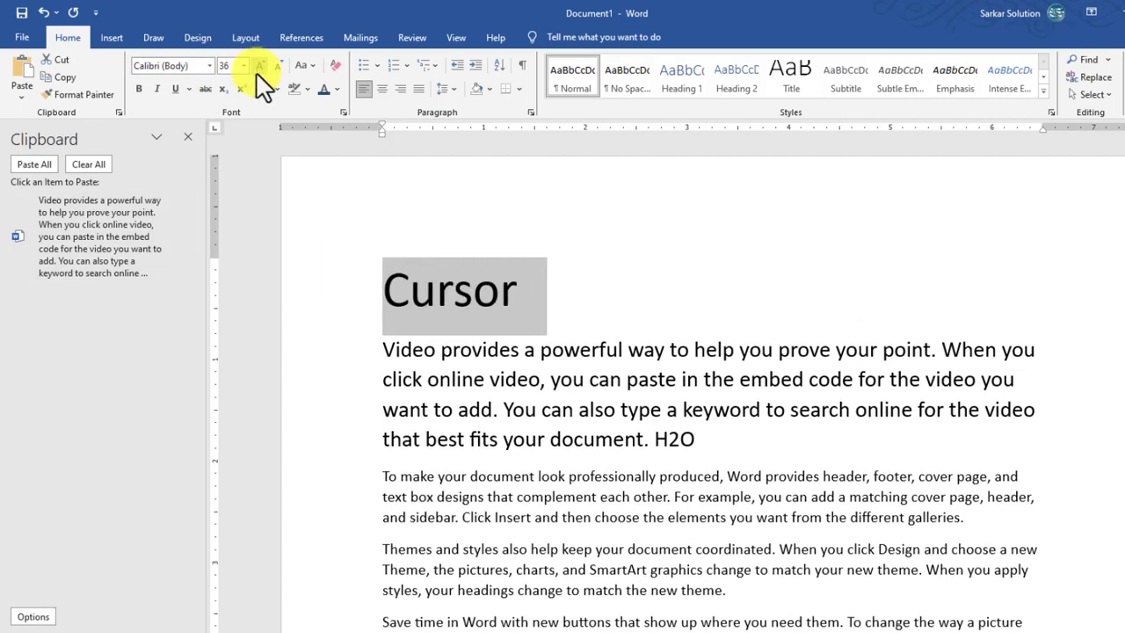
Make the selected title Cursor bold and change its font to Eczar
left_click(138, 89)
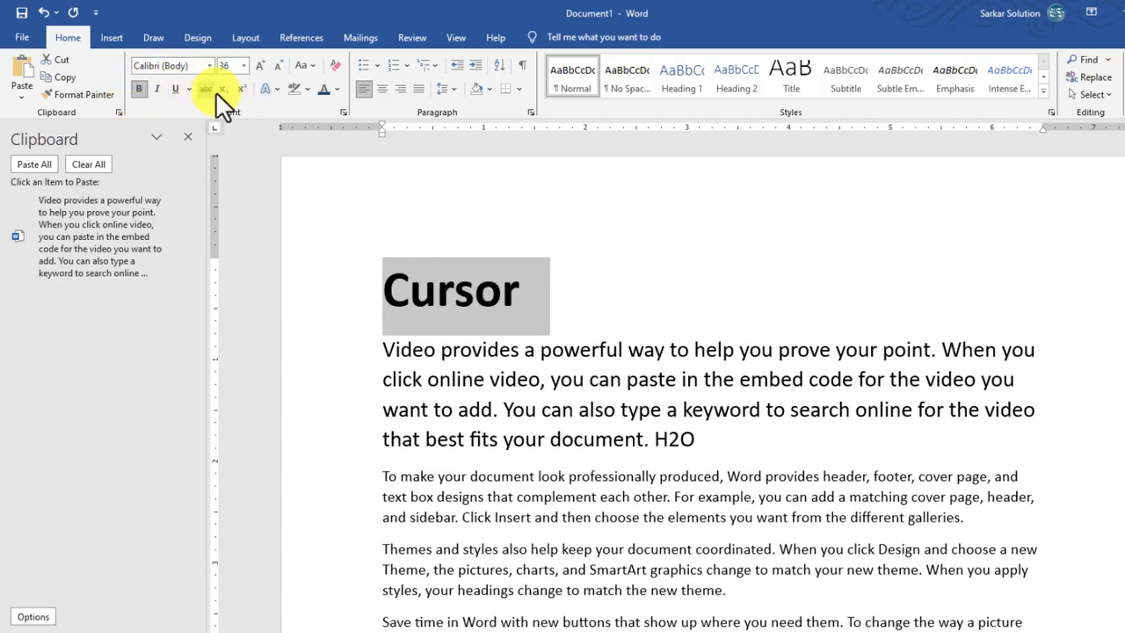
left_click(189, 65)
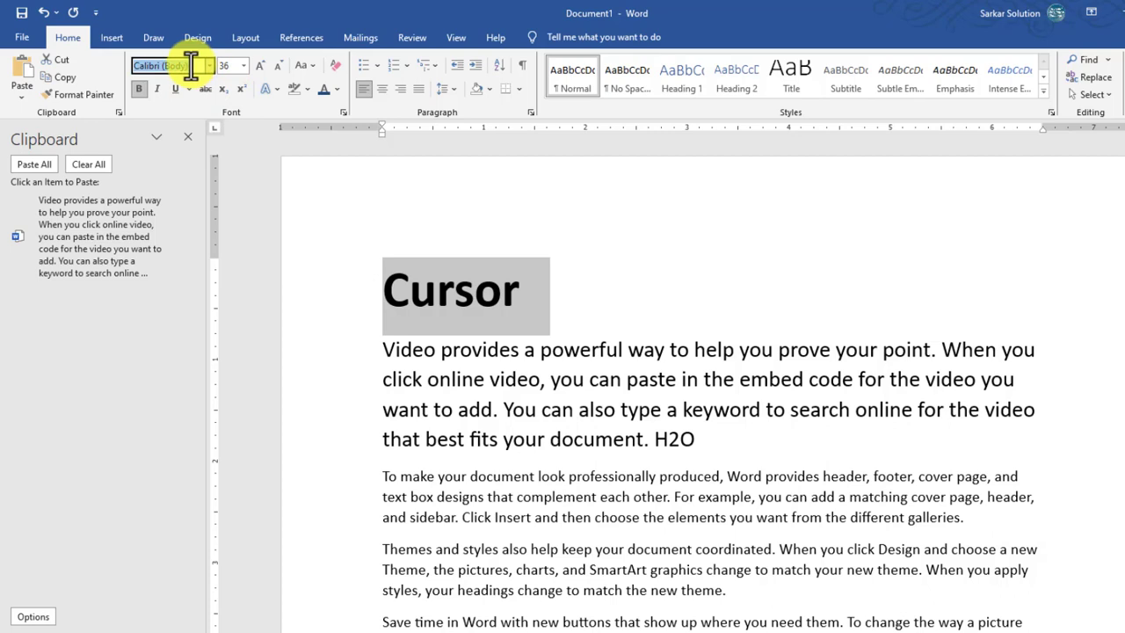
type("Eca")
type("ar")
key("Return")
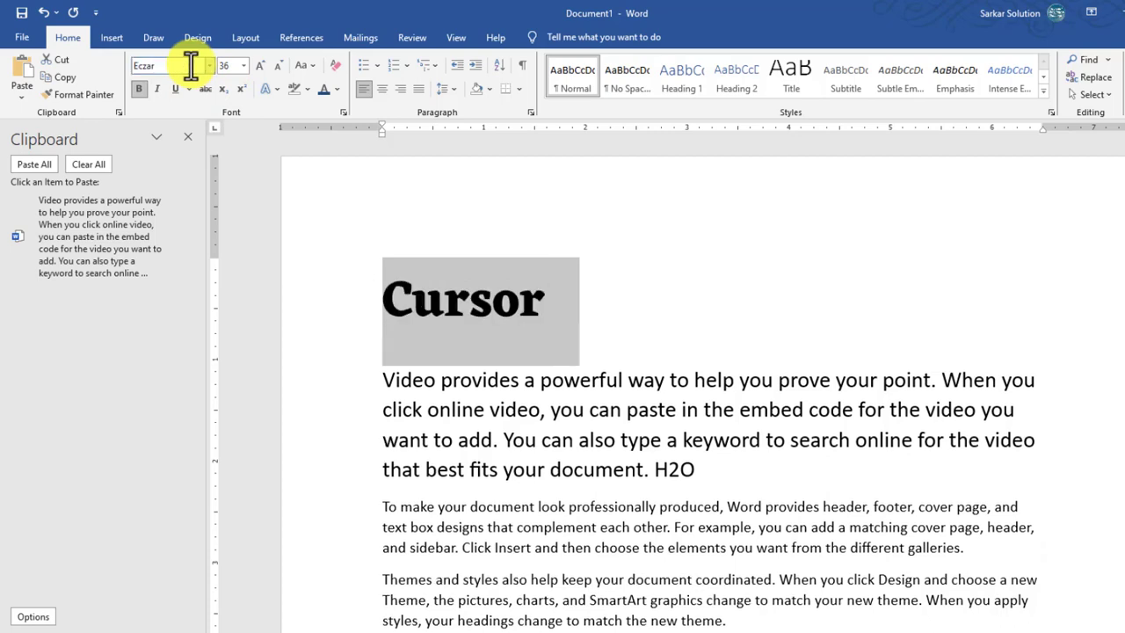
Apply the dark red standard font color and the dashed dark blue underline to the selected title Cursor
left_click(333, 95)
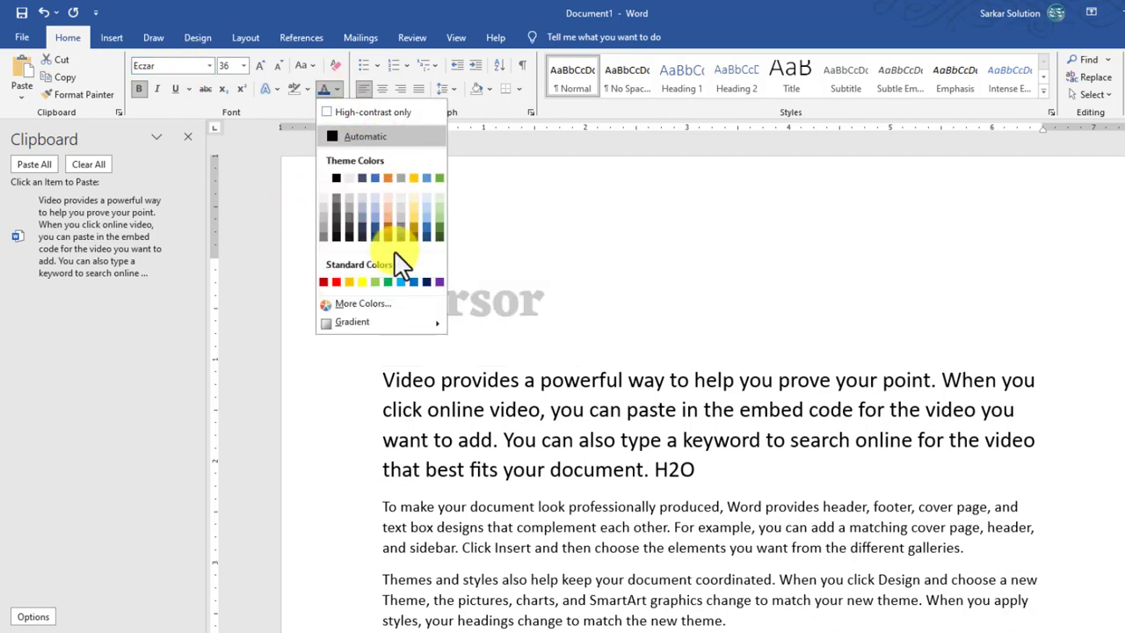
left_click(323, 282)
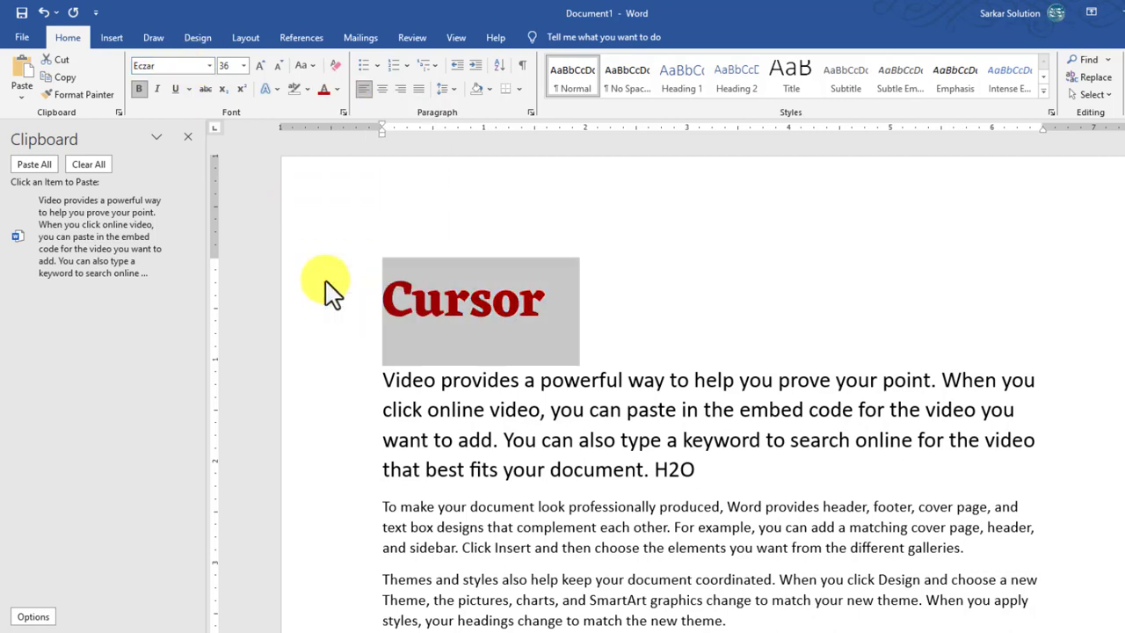
left_click(175, 89)
left_click(469, 331)
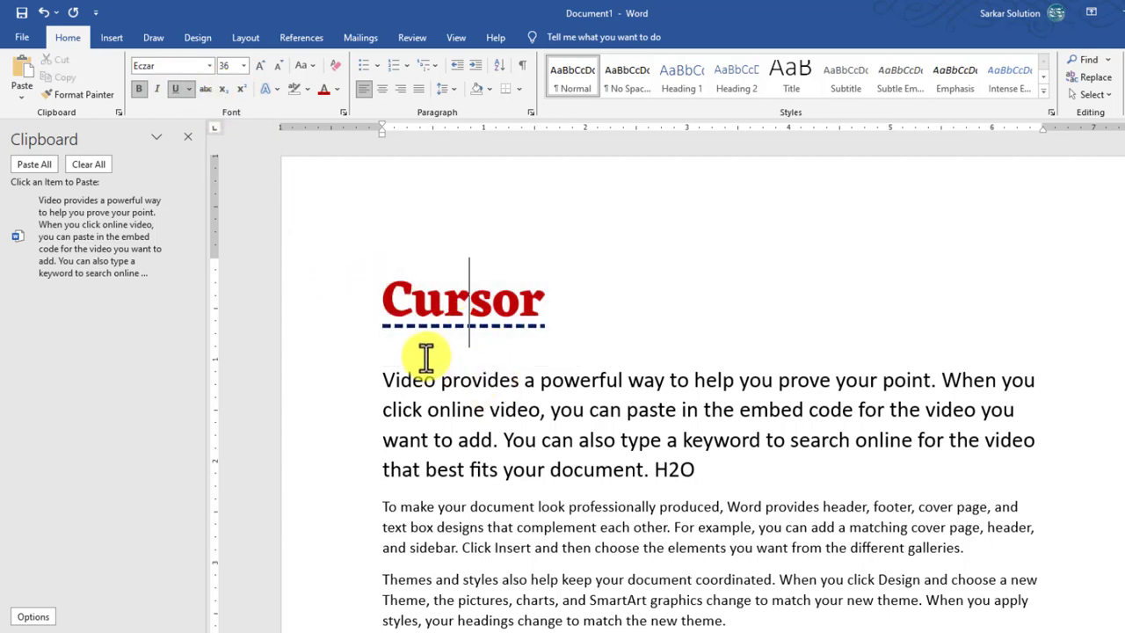
Add a new line reading Computer directly below the large "Video provides" paragraph
scroll(518, 430, "down", 2)
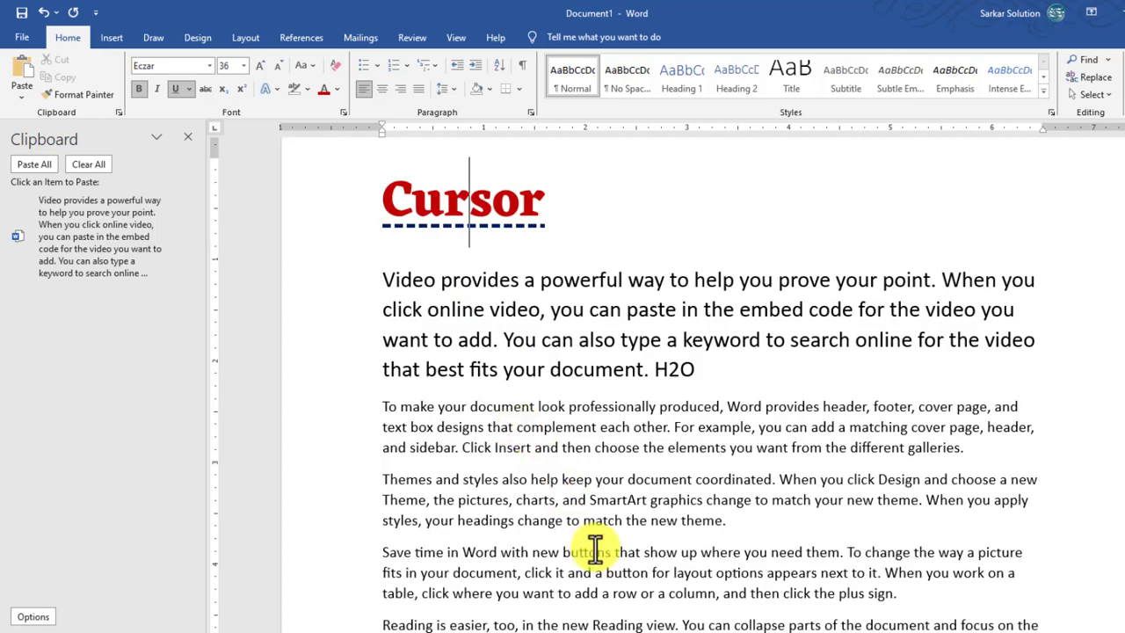
left_click(718, 380)
key("Return")
type("Com")
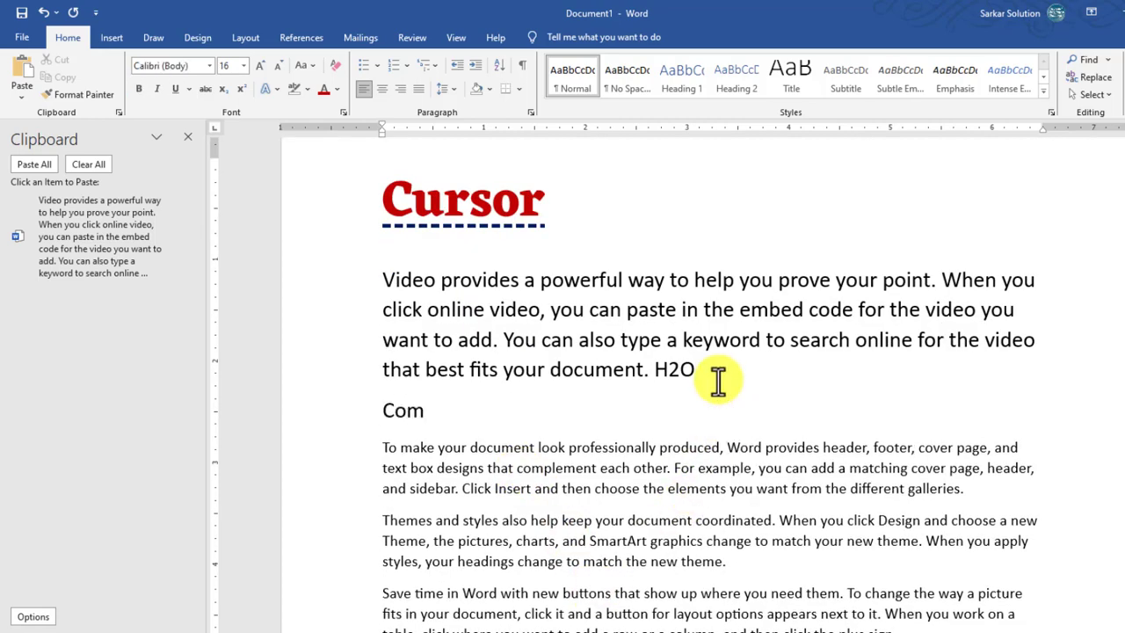
type("puter")
key("BackSpace")
Copy the formatting of the title Cursor onto the Computer line with the Format Painter
left_click_drag(388, 407, 493, 434)
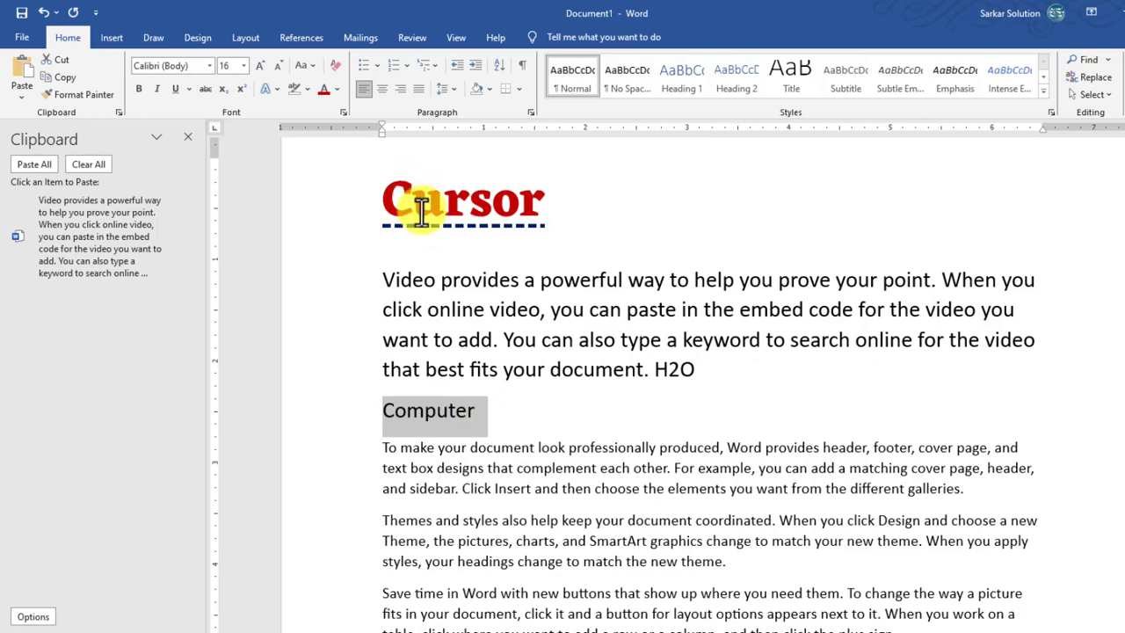
left_click(387, 209)
left_click_drag(387, 209, 539, 223)
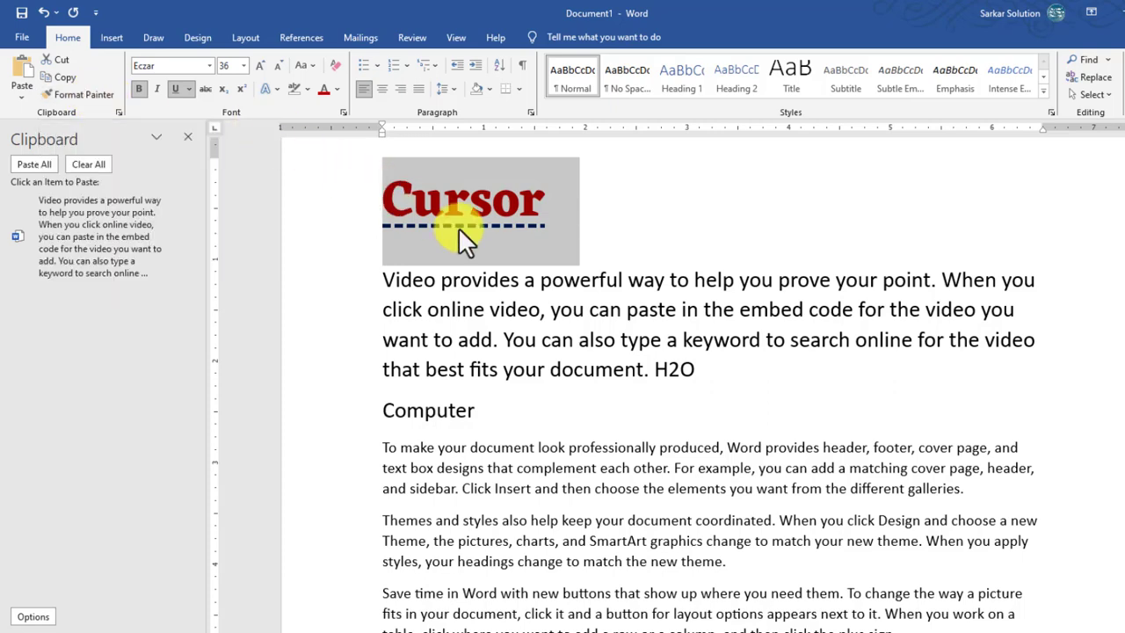
left_click(80, 98)
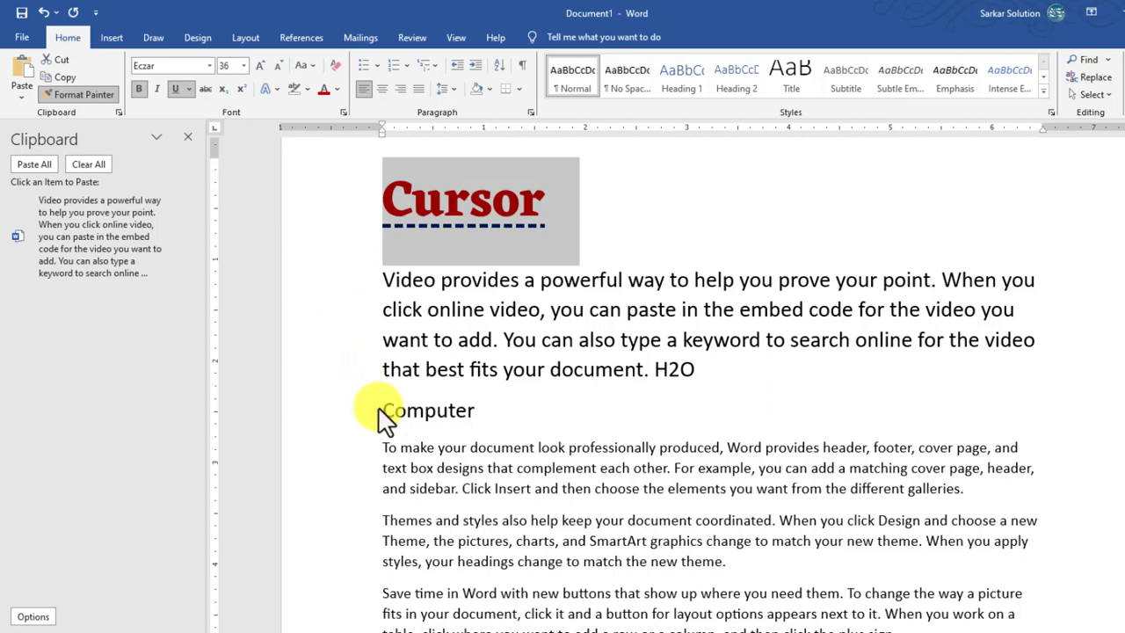
left_click_drag(384, 412, 493, 410)
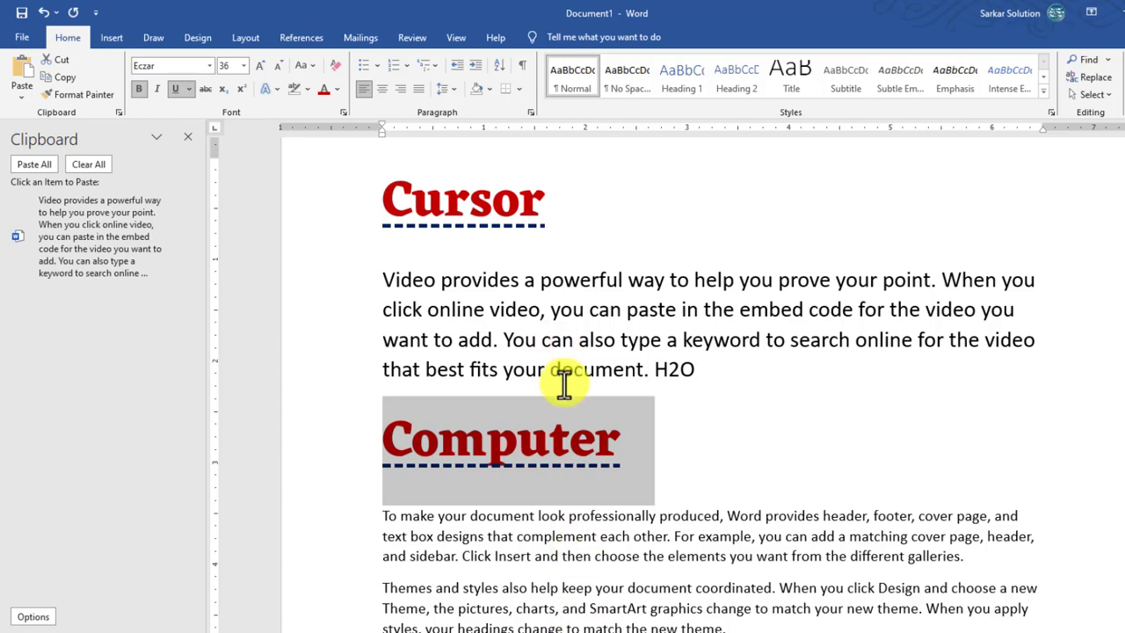
Use the Format Painter to apply the formatting of the "To make your document" paragraph to the "Video provides" paragraph
scroll(642, 488, "down", 2)
left_click(630, 476)
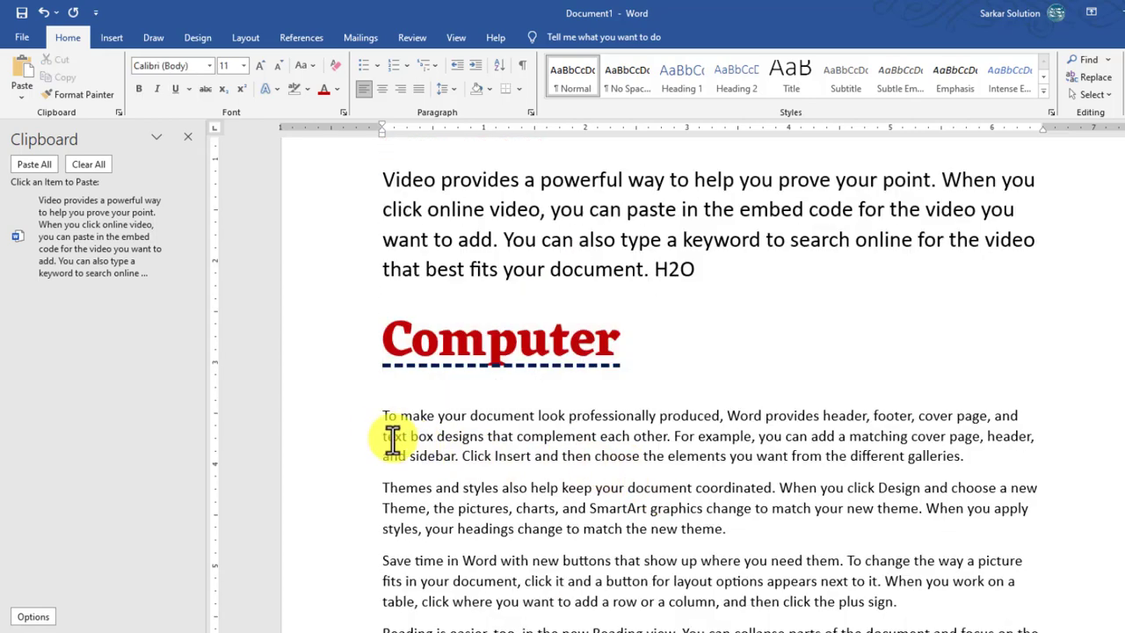
left_click_drag(384, 416, 1055, 460)
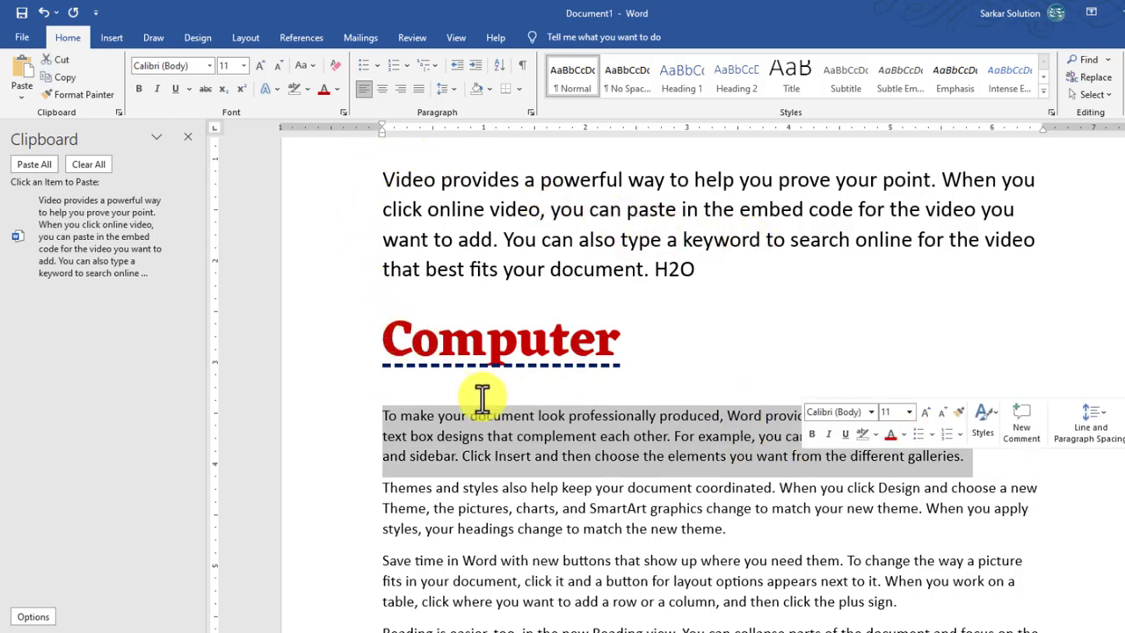
left_click(95, 96)
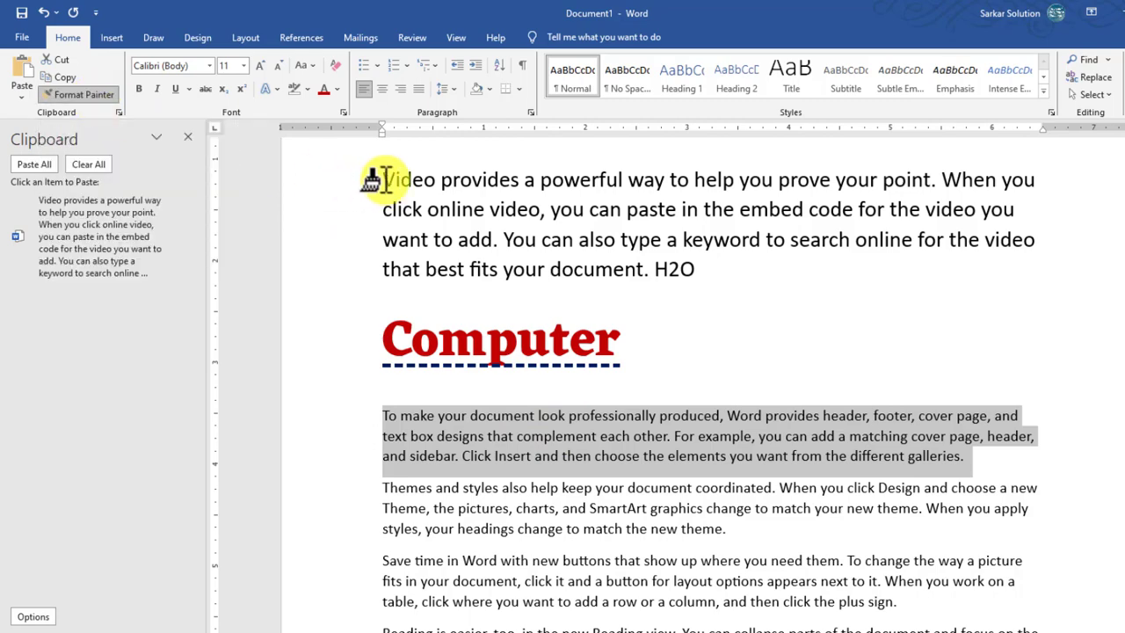
mouse_move(384, 182)
left_mouse_down()
mouse_move(447, 214)
mouse_move(735, 259)
left_mouse_up()
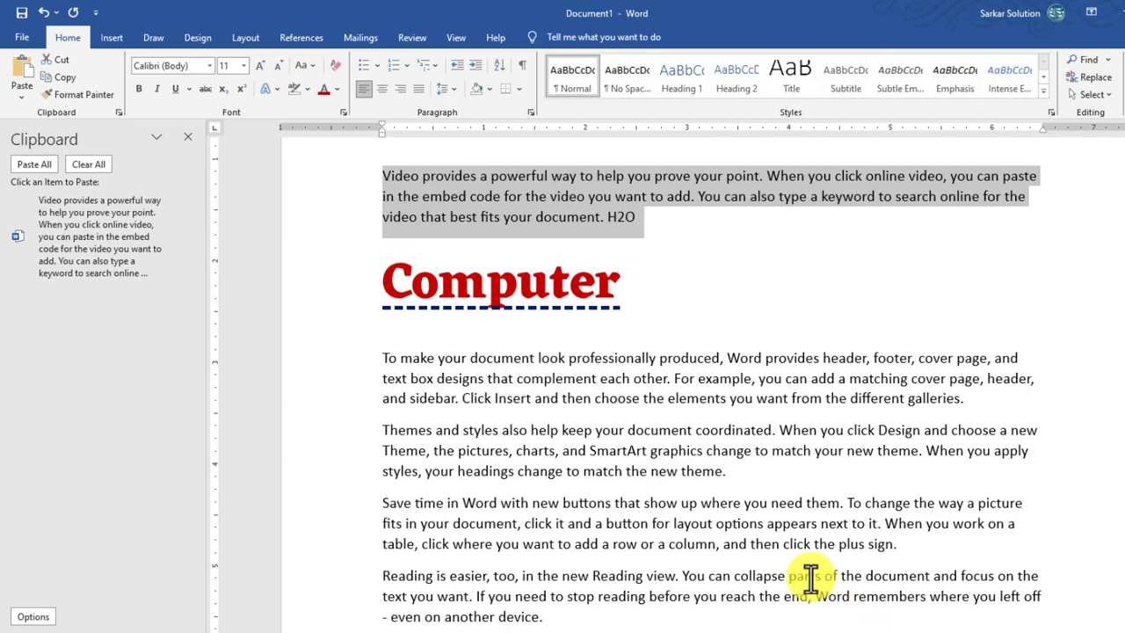
Select the title line Cursor and close the Clipboard pane
scroll(686, 537, "up", 2)
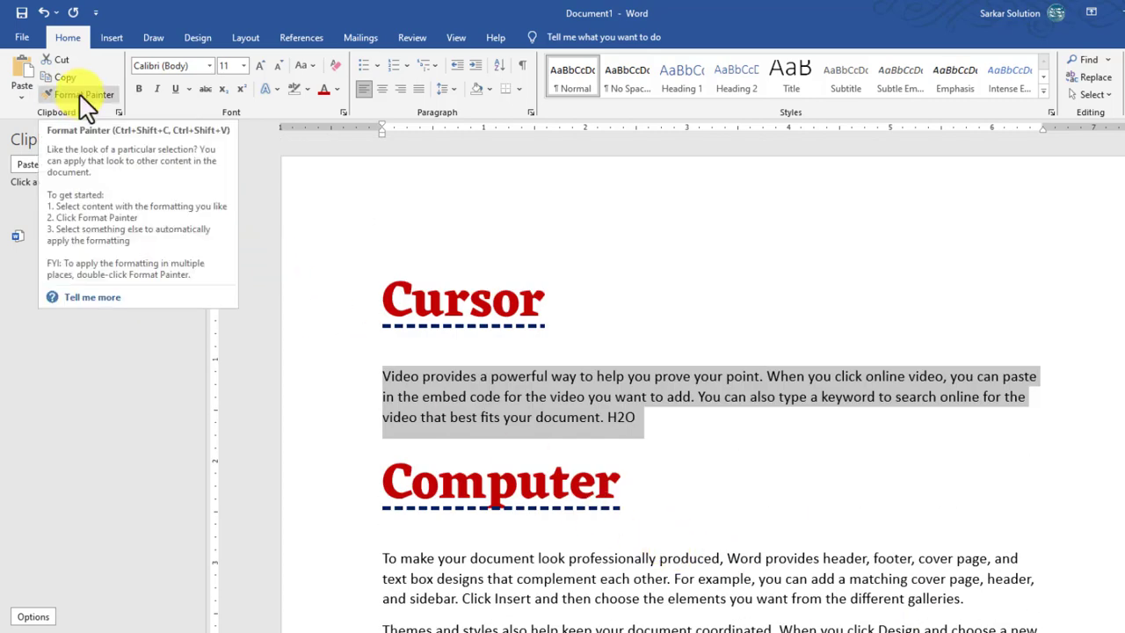
left_click(334, 299)
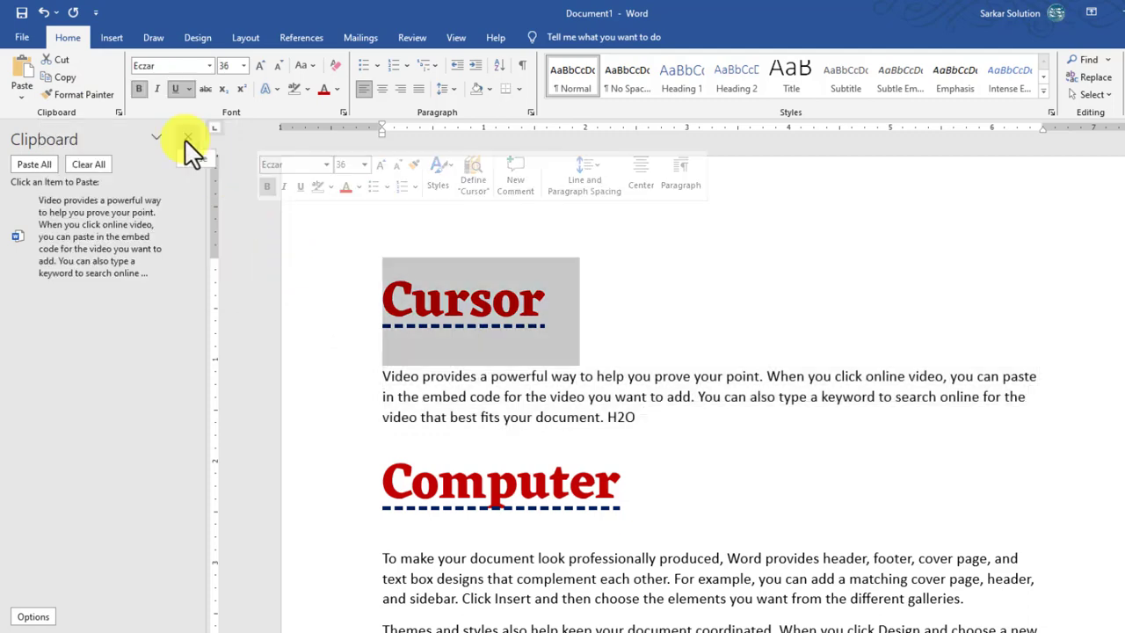
left_click(187, 137)
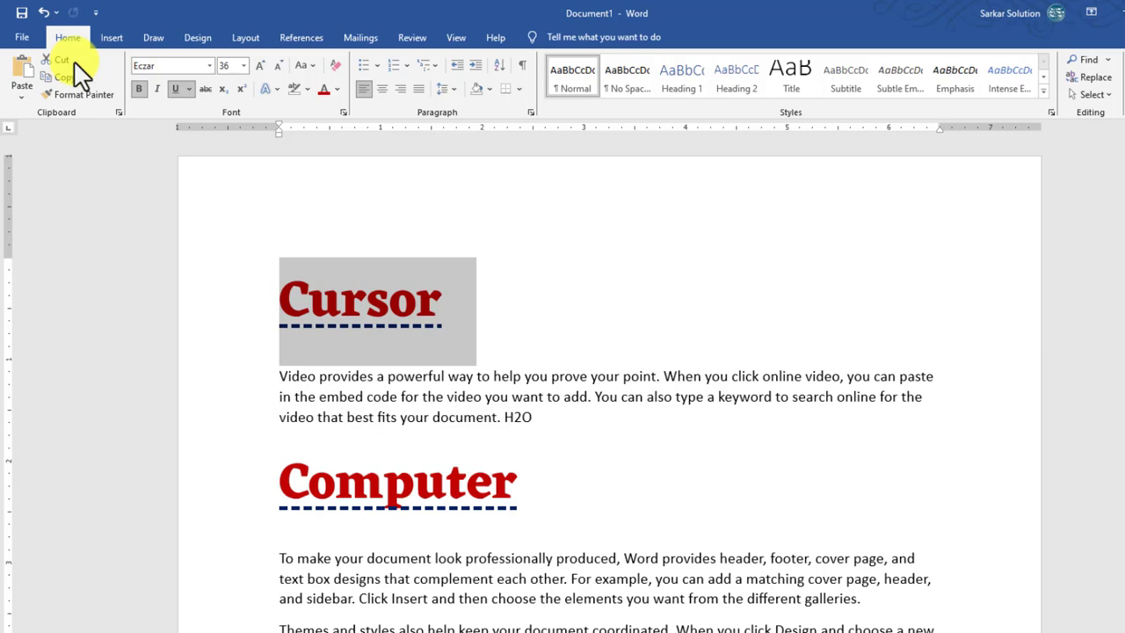
left_click(515, 439)
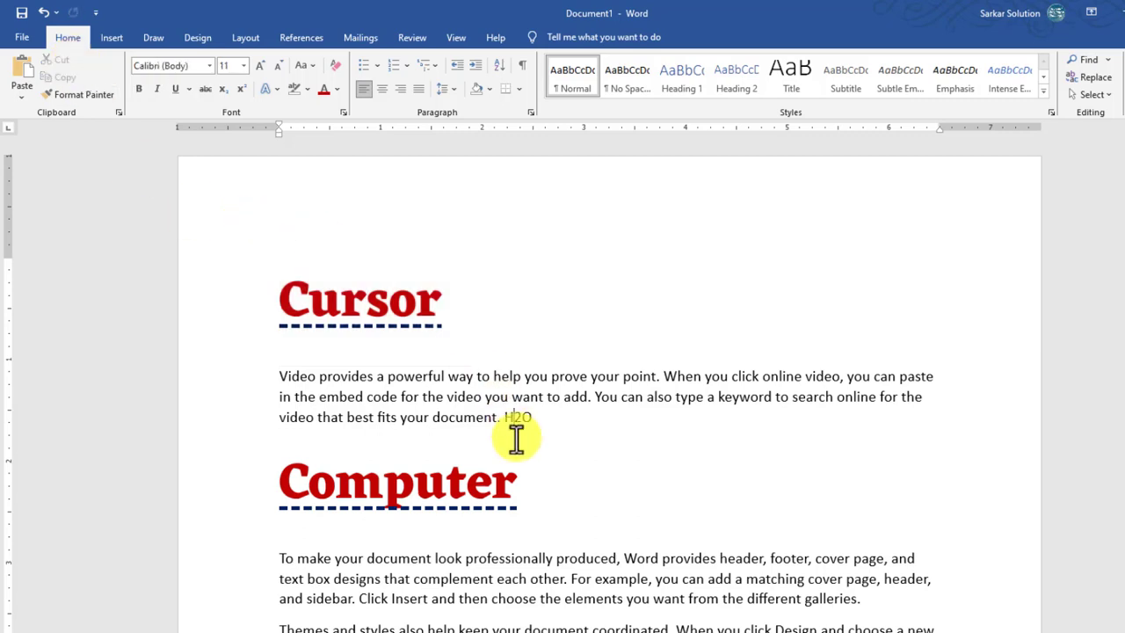
left_click(516, 446)
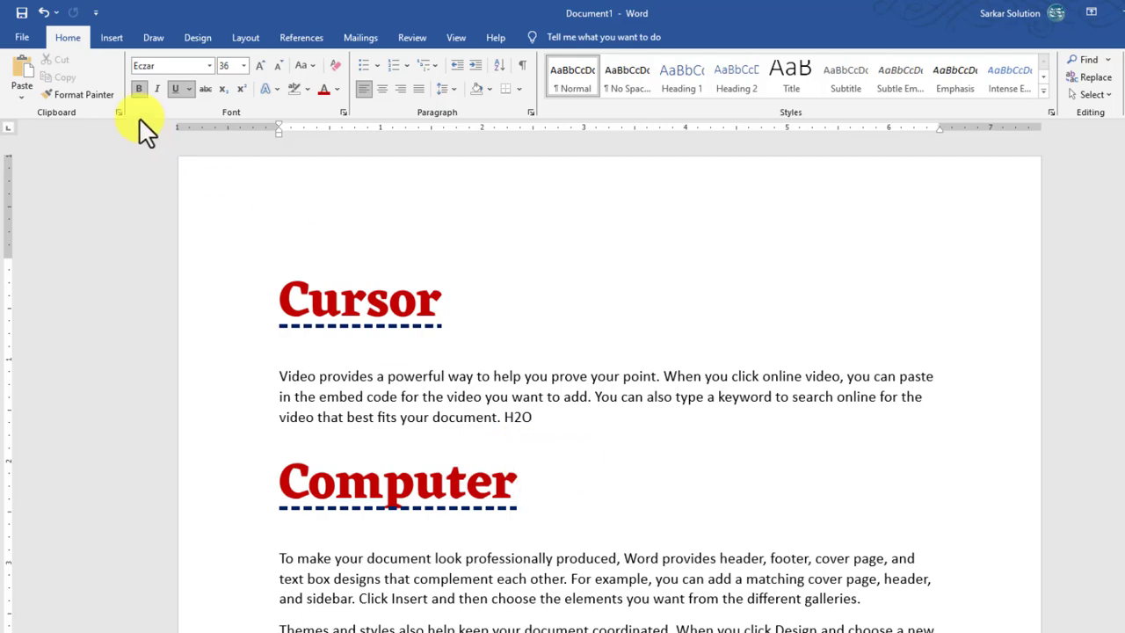
scroll(575, 520, "down", 2)
left_click(563, 498)
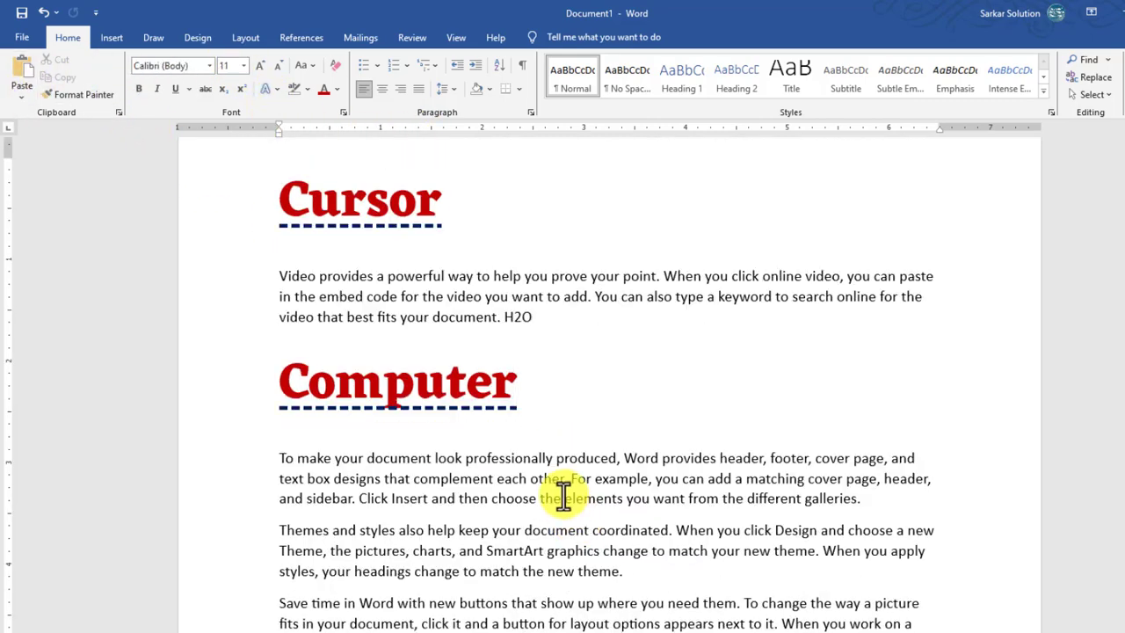
left_click(861, 498)
key("Return")
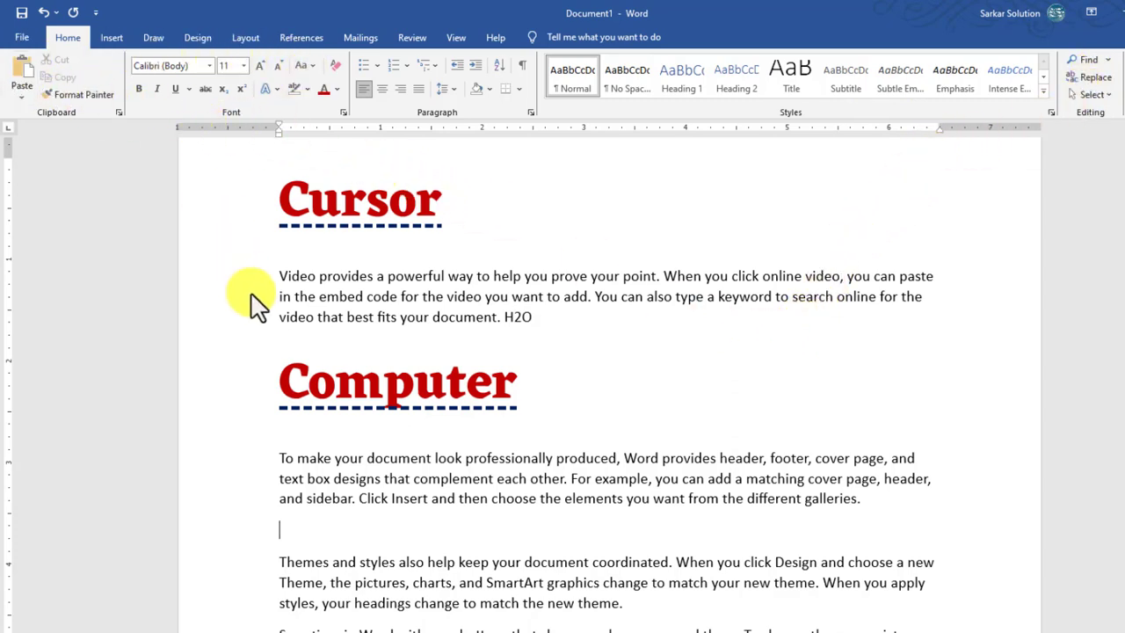
left_click(359, 498)
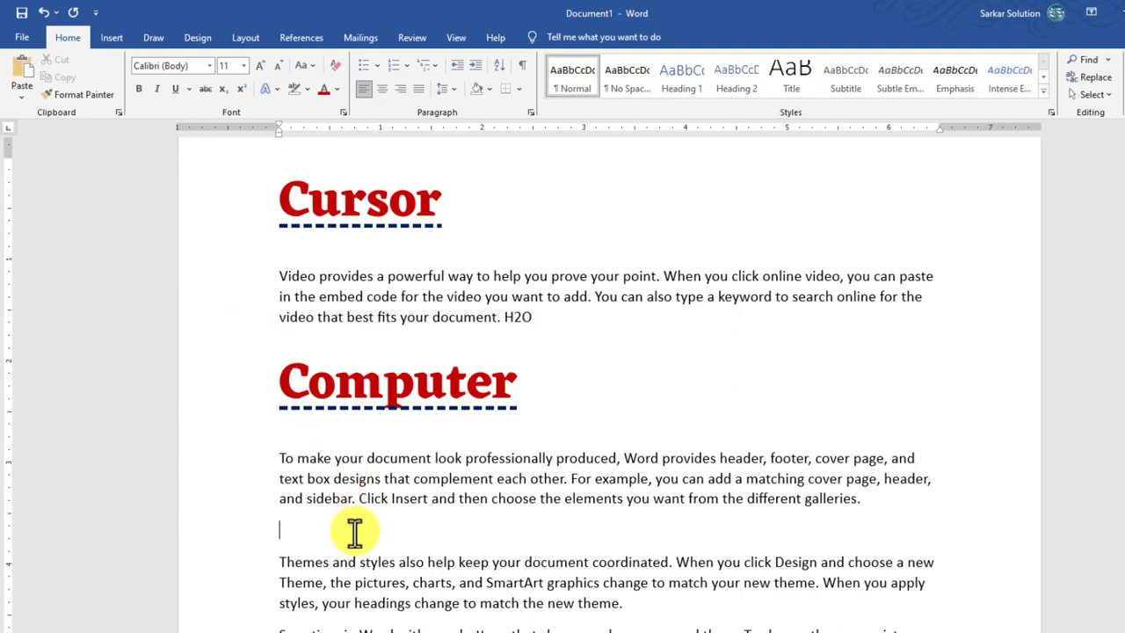
key("Delete")
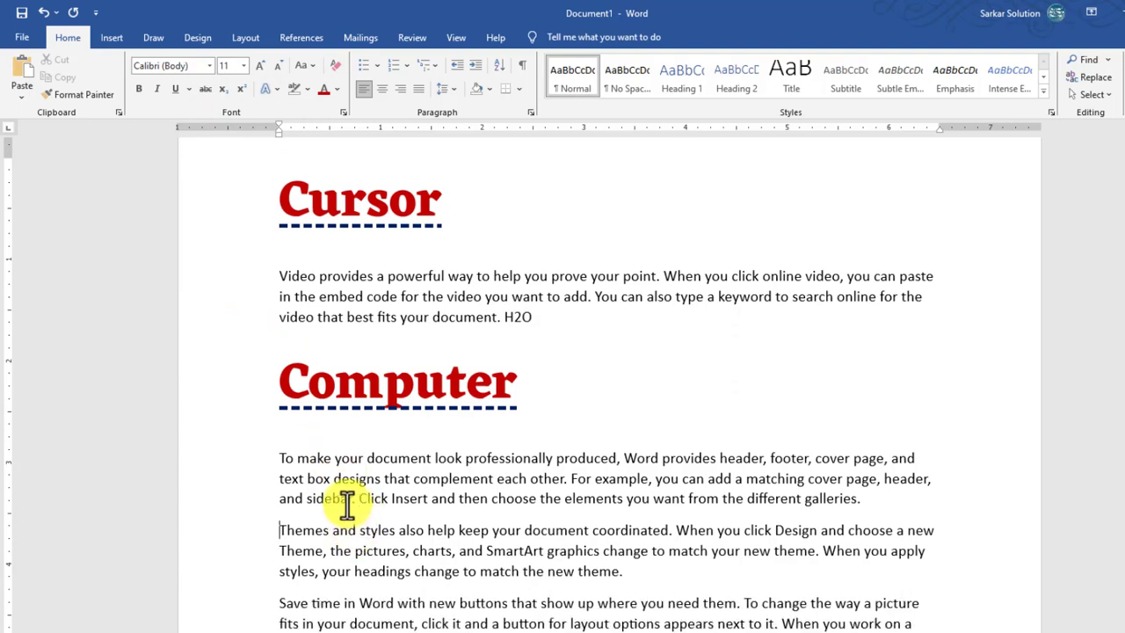